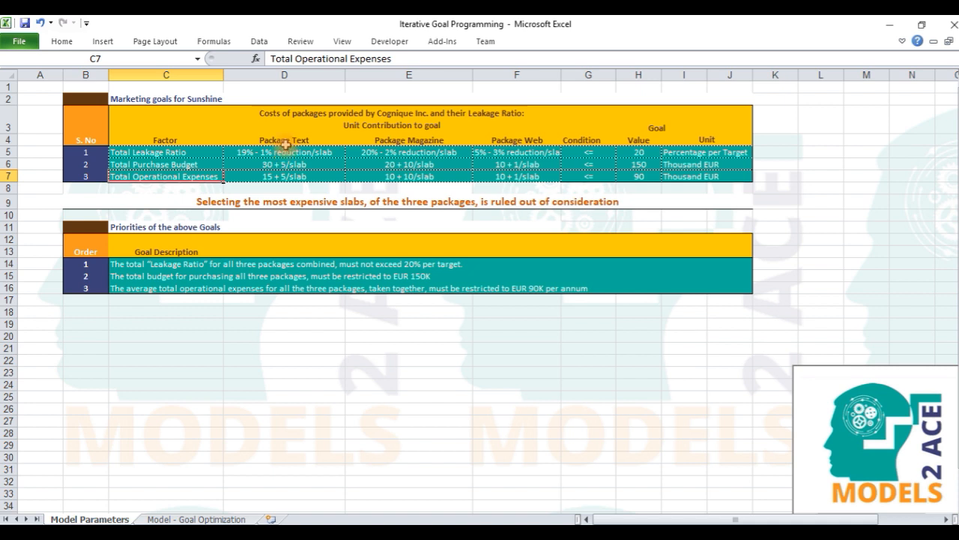
Step: Review the leakage ratio, purchase budget and operational expense contributions of Package Text and Package Magazine in the marketing goals table
left_click(279, 153)
left_click(294, 164)
left_click(300, 176)
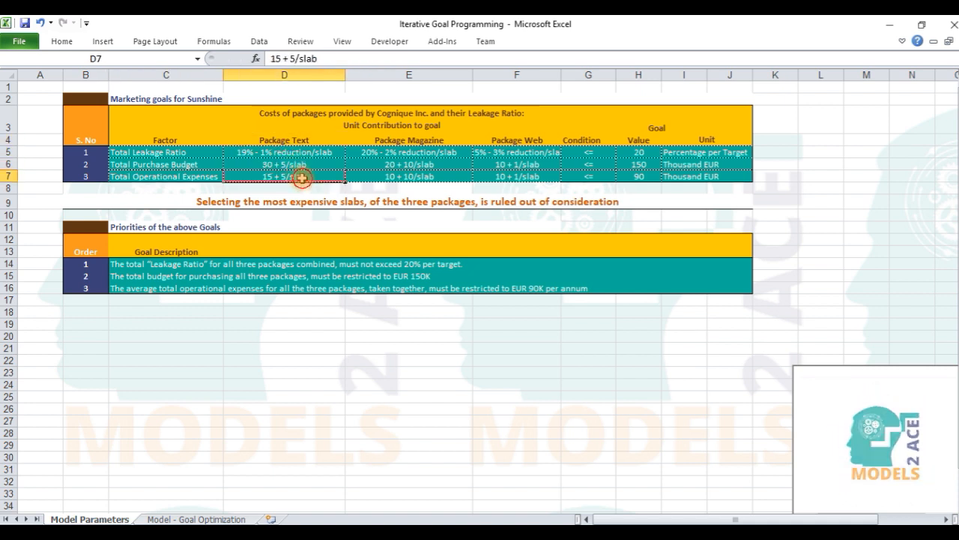
left_click(391, 141)
left_click(395, 153)
left_click(396, 164)
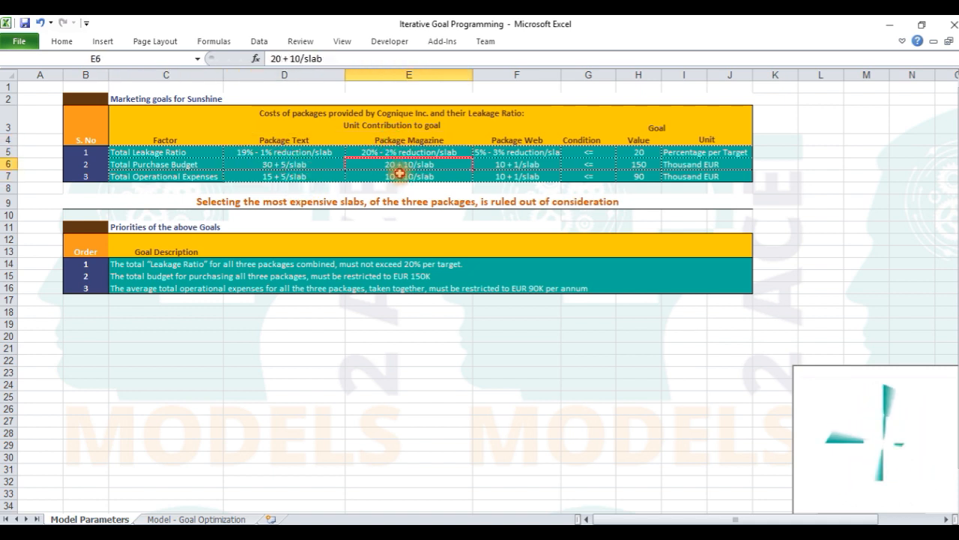
left_click(395, 176)
Step: Examine the priority order of the three goals and the note on ruling out the most expensive slabs
left_click(152, 225)
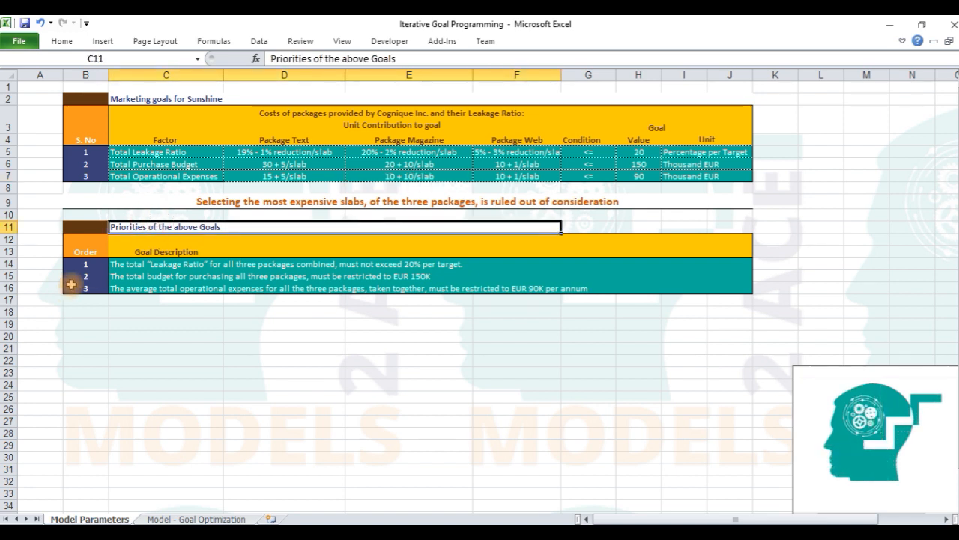
left_click(85, 264)
left_click(87, 276)
left_click(87, 288)
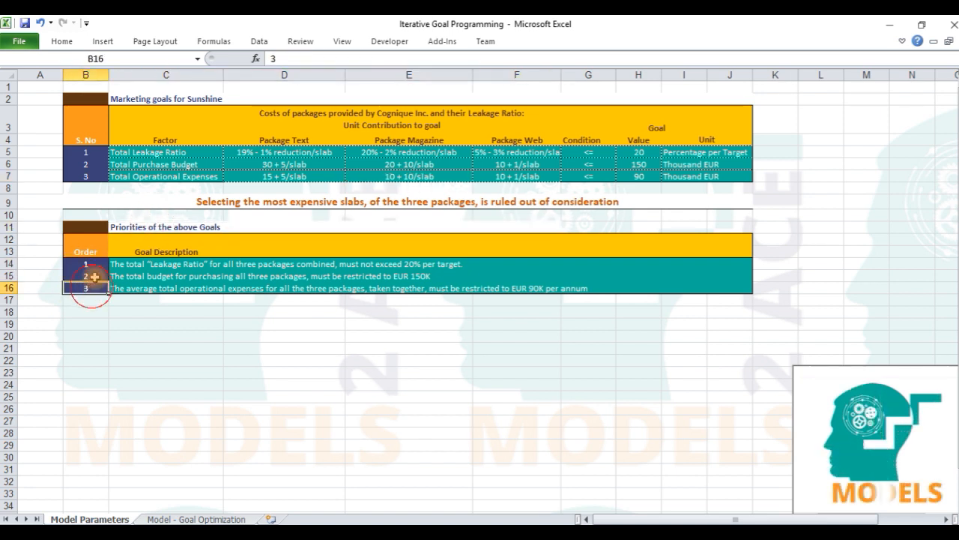
left_click(218, 202)
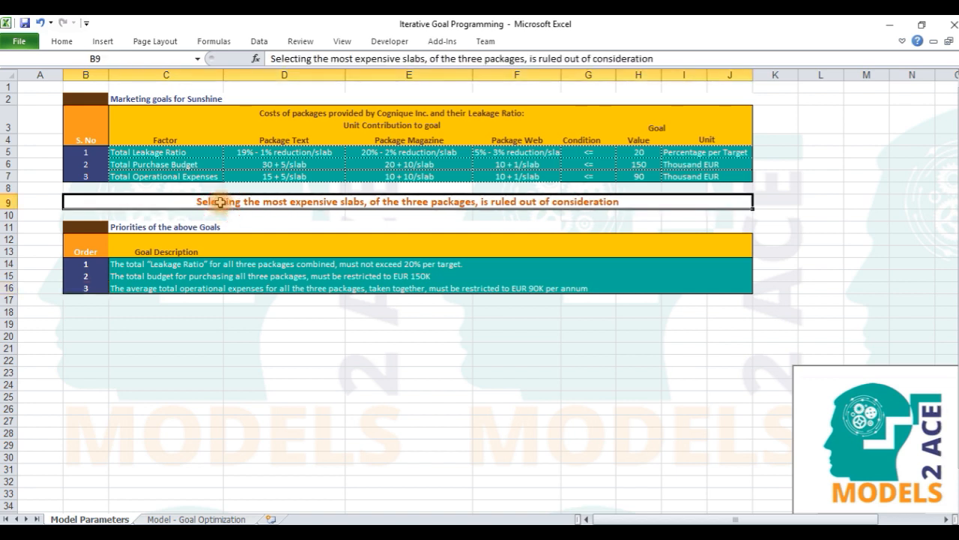
left_click(136, 225)
left_click(90, 263)
key("Down")
key("Down")
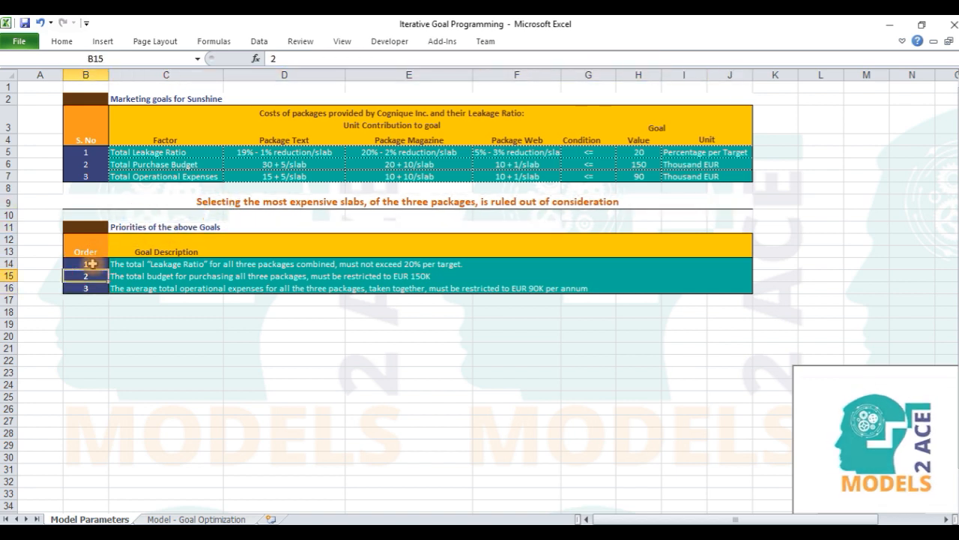
Step: Read the full descriptions of the leakage ratio, purchase budget and operational expenses goals in the priorities table
left_click(115, 264)
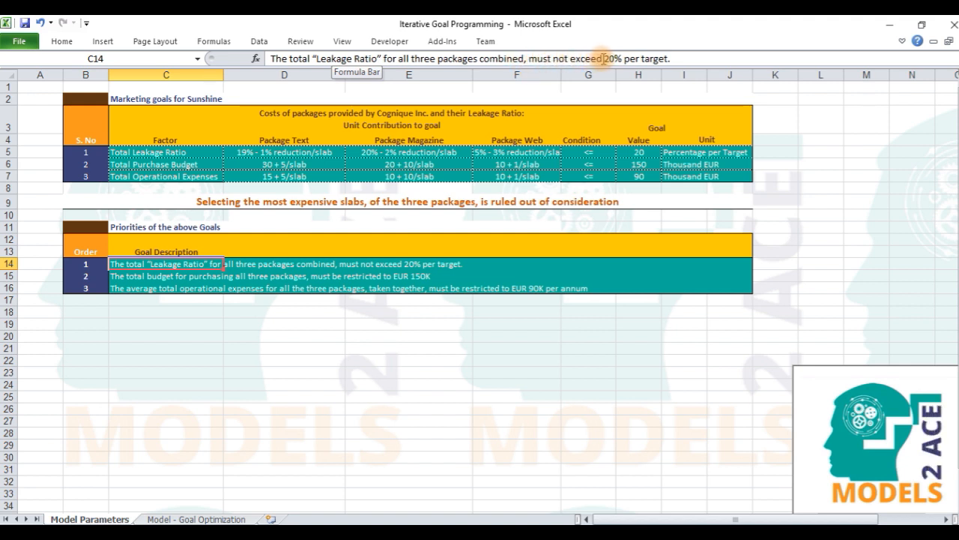
left_click_drag(604, 59, 623, 59)
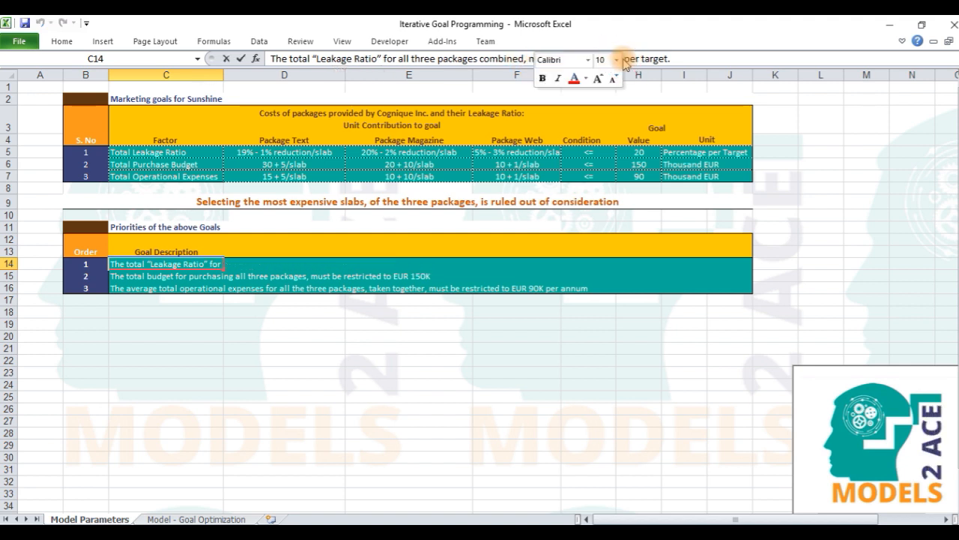
key("Escape")
left_click(133, 277)
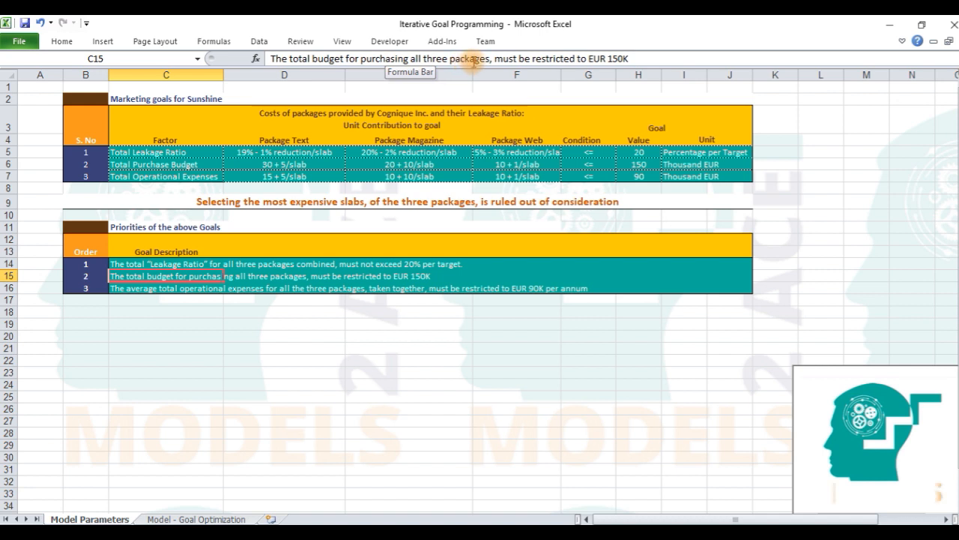
left_click_drag(606, 58, 636, 58)
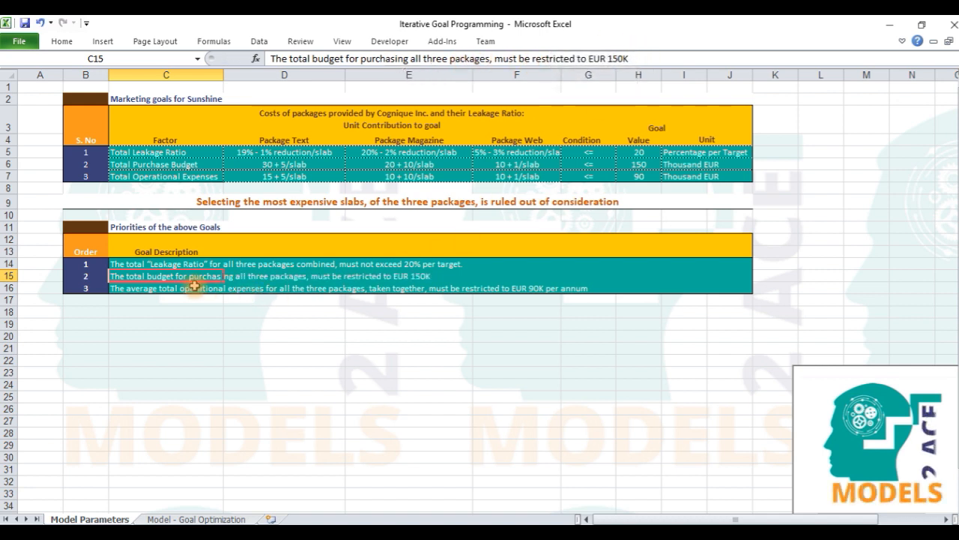
left_click(165, 288)
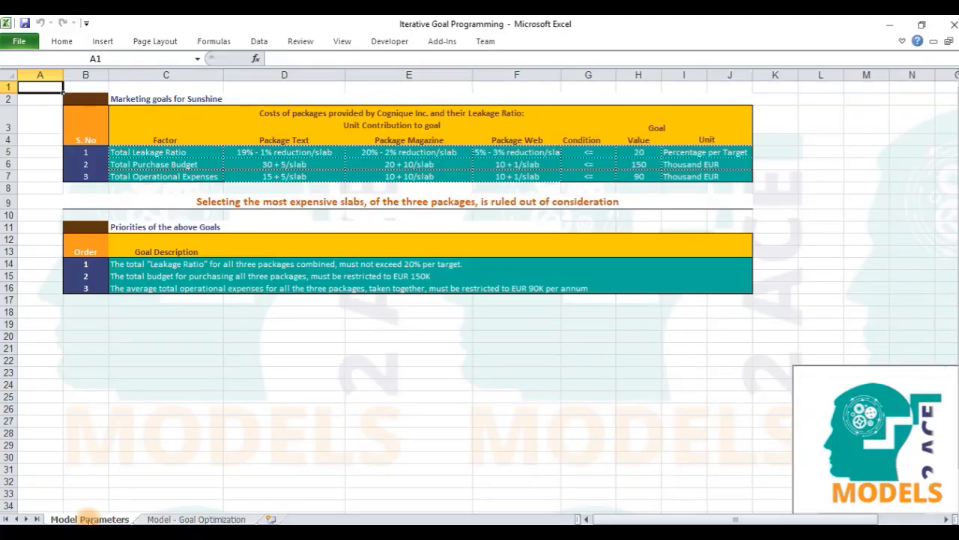
Step: Open the Model - Goal Optimization sheet and look over its text-messaging, magazine-advertisement and website-advertisement packages
left_click(160, 519)
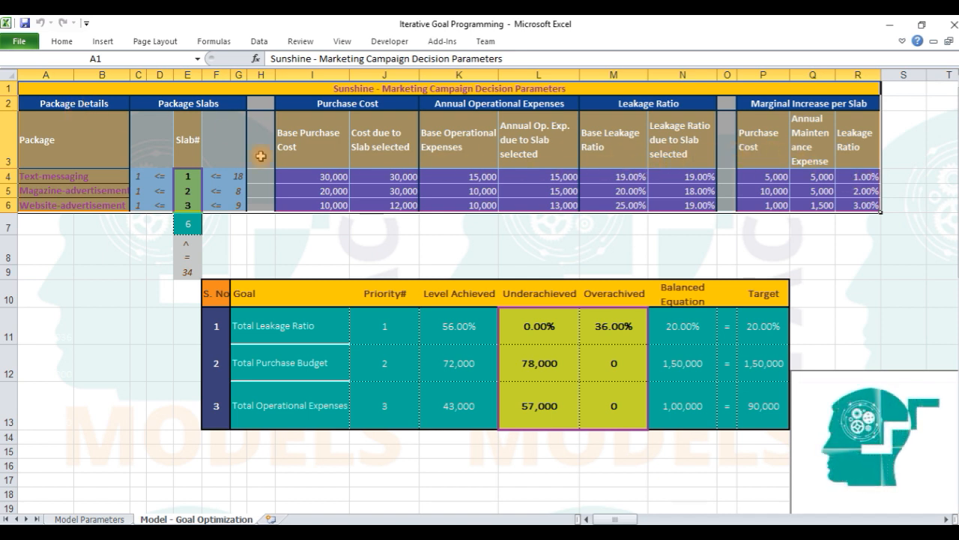
left_click(45, 177)
left_click(56, 191)
left_click(52, 204)
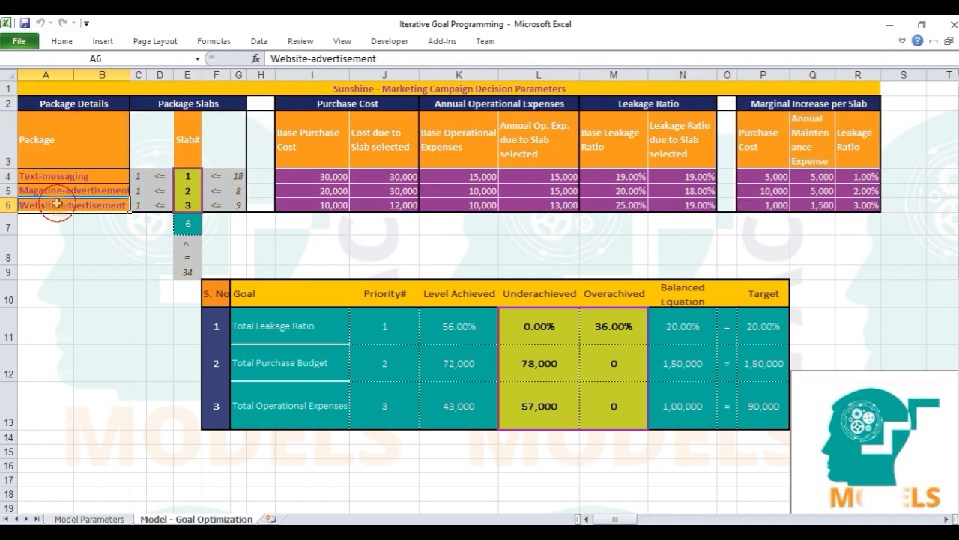
Step: Check the range name of the selected slab cells E4:E6 and the packages they belong to
left_click(187, 176)
left_click(189, 206, "shift")
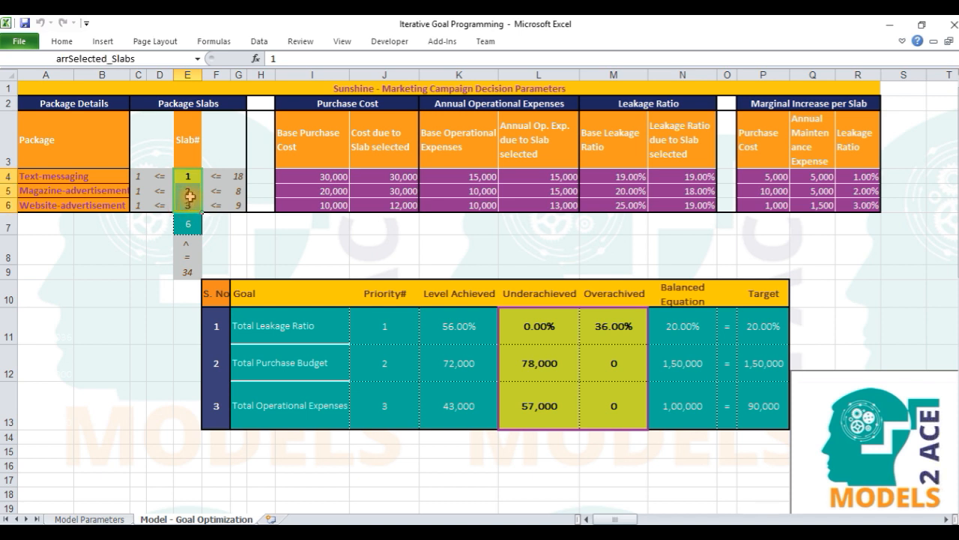
left_click(101, 58)
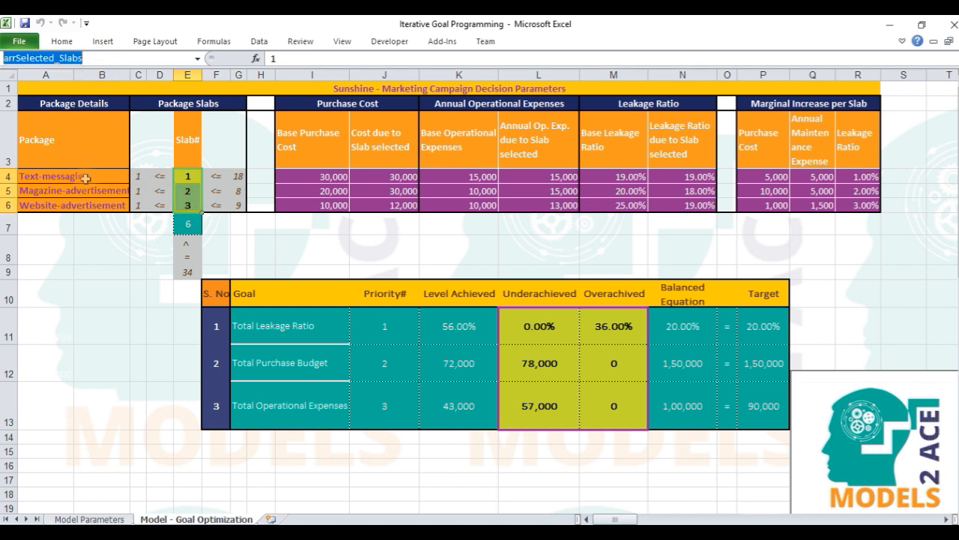
left_click_drag(91, 177, 99, 196)
left_click(185, 204)
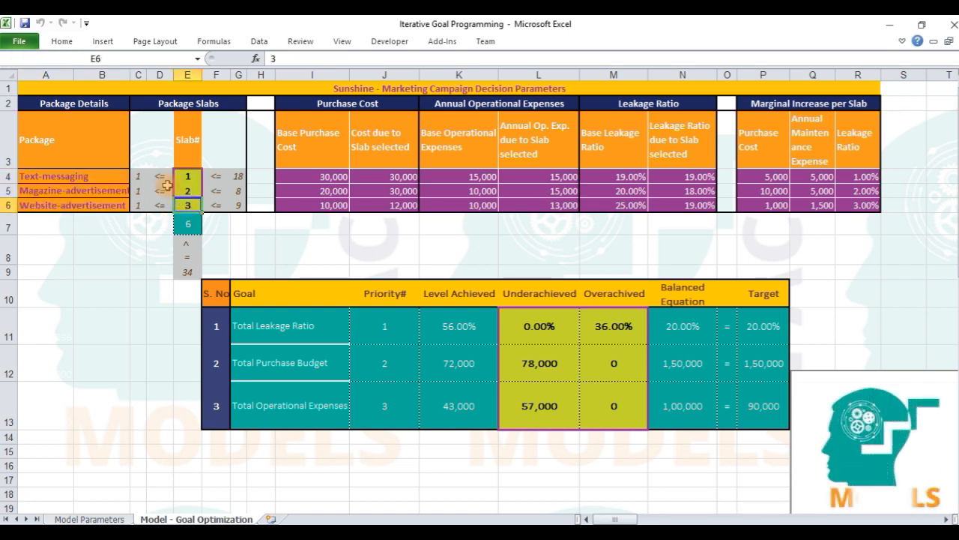
left_click(92, 59)
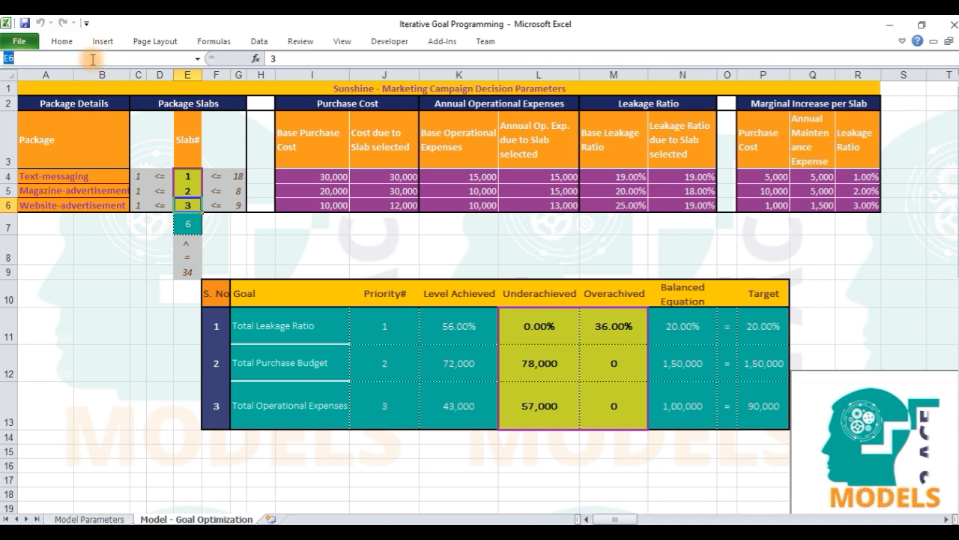
left_click(118, 205)
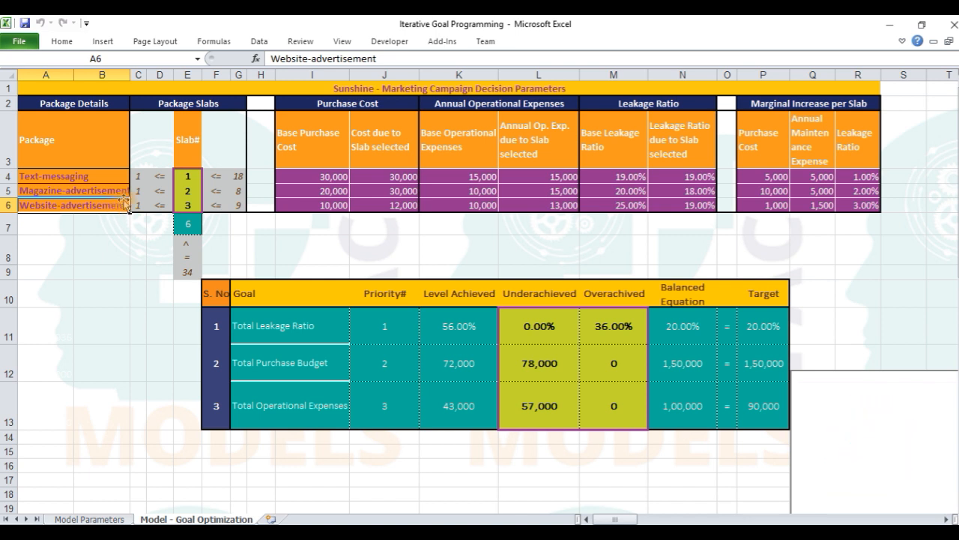
Step: Inspect the lower and upper slab limits on both sides of the Slab# column and check their range names
left_click_drag(140, 178, 154, 197)
left_click_drag(212, 177, 232, 201)
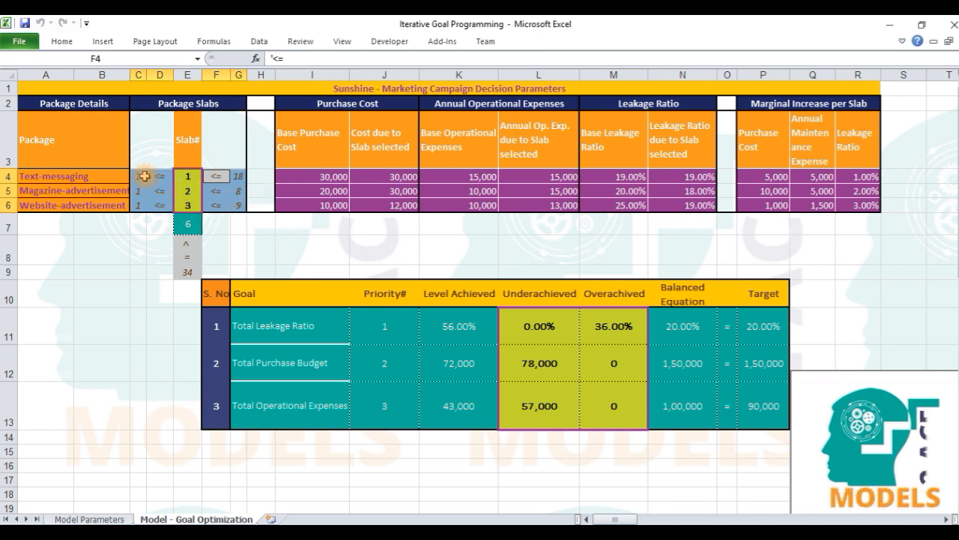
left_click_drag(144, 176, 141, 204)
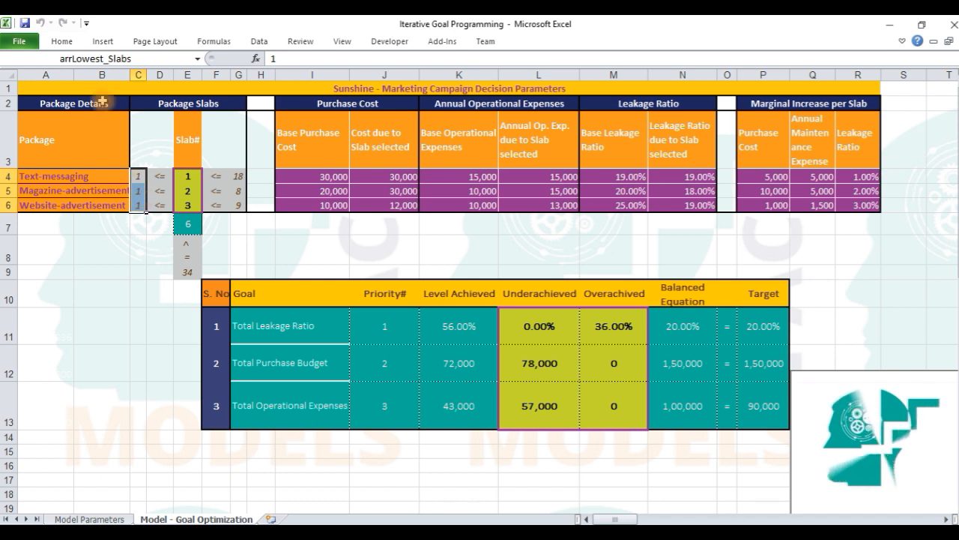
left_click(99, 62)
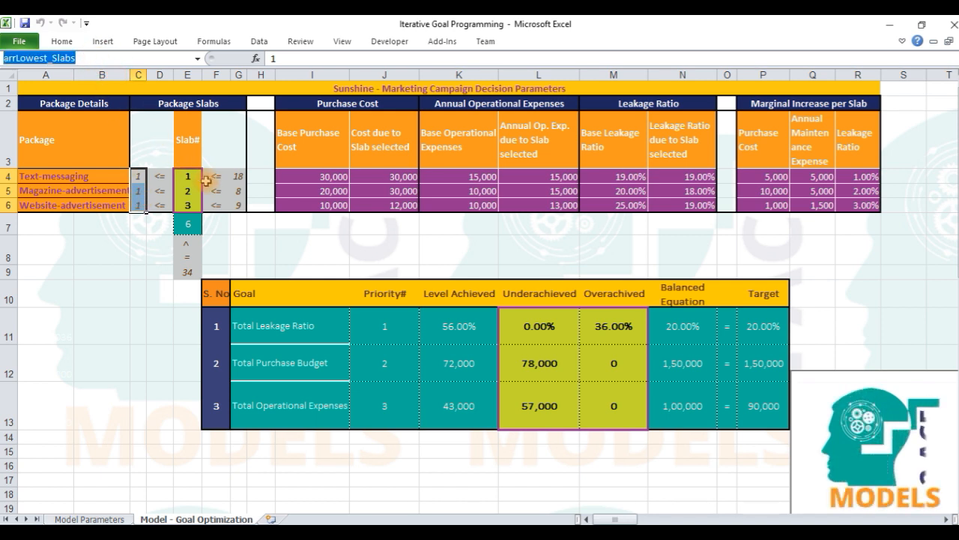
left_click_drag(214, 176, 240, 197)
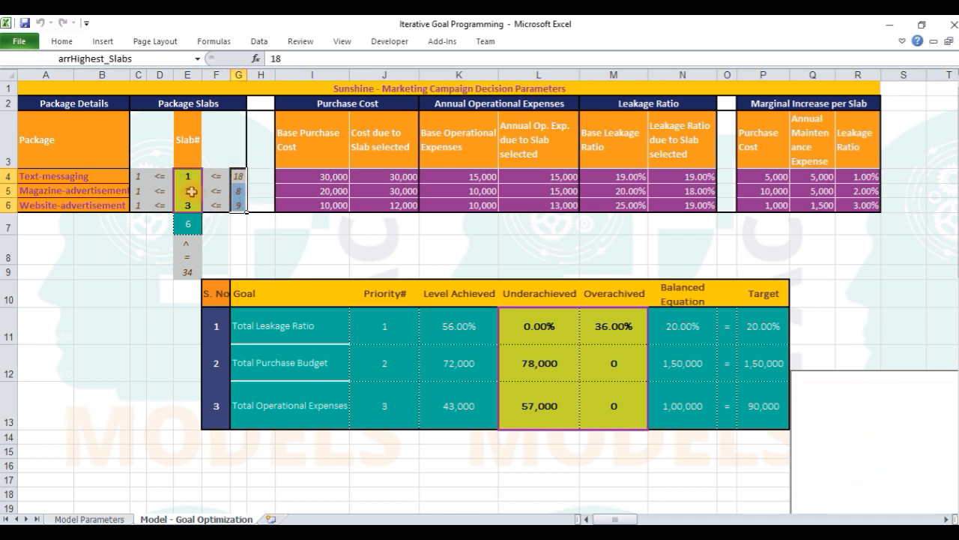
left_click(105, 59)
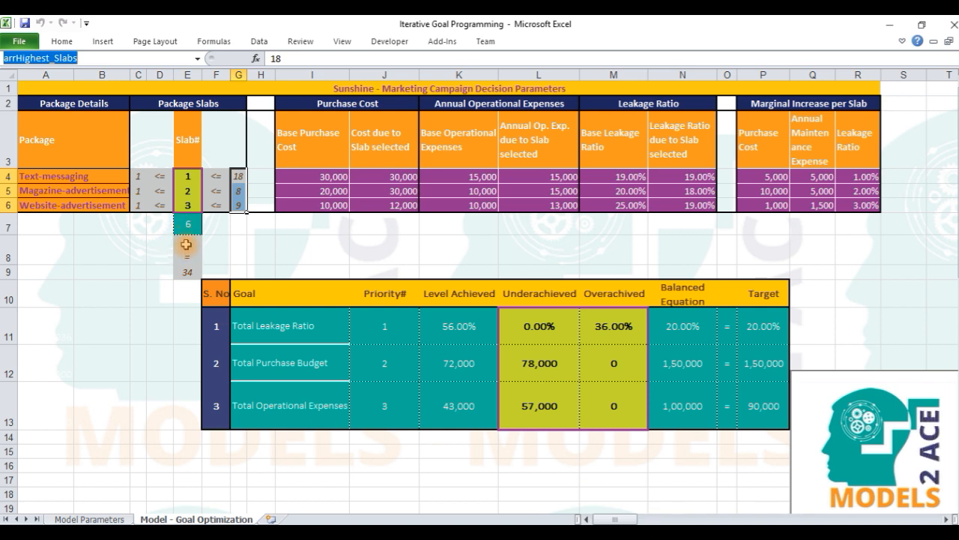
Step: Examine the slab total in E7 with its upper limit in E8:E9, and the individual slab cells above it
left_click_drag(186, 245, 190, 271)
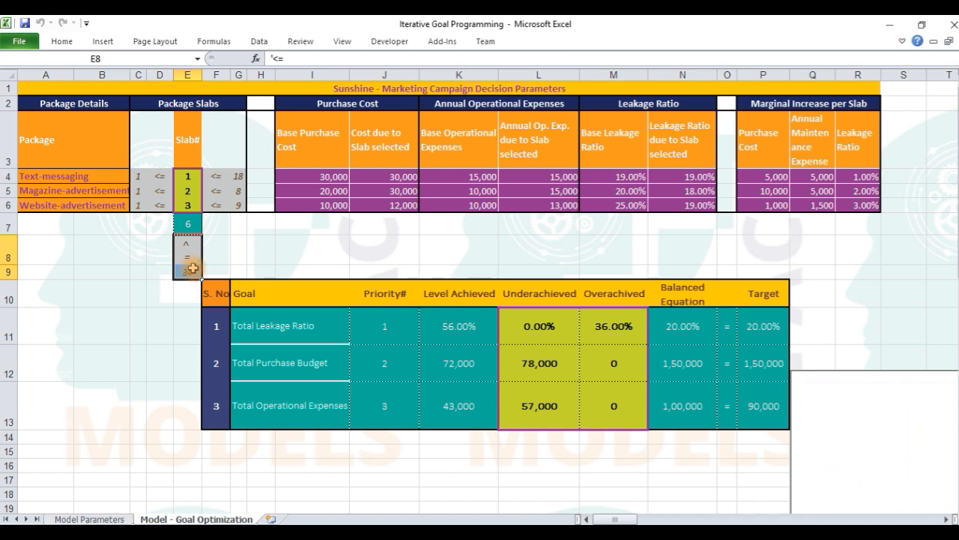
left_click(192, 222)
left_click(259, 41)
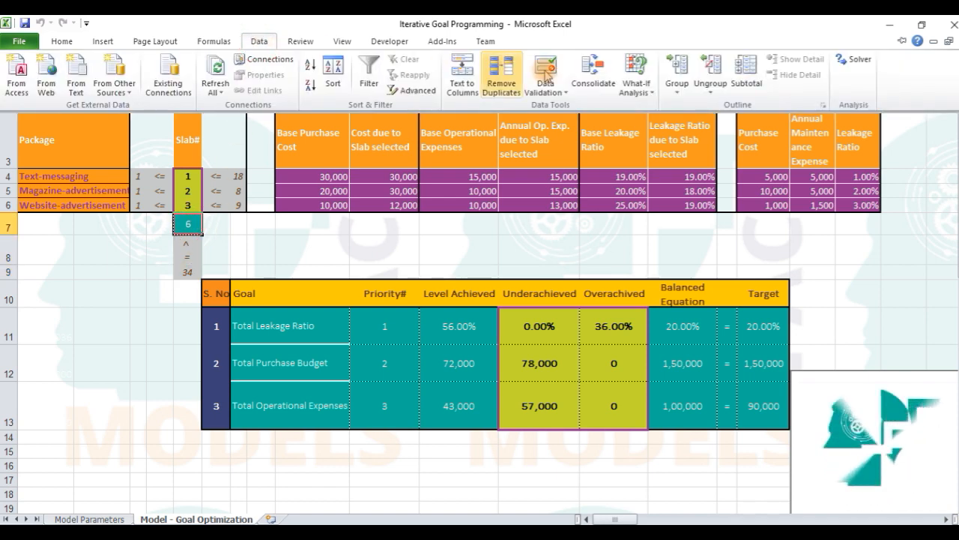
left_click(184, 175)
left_click(189, 208)
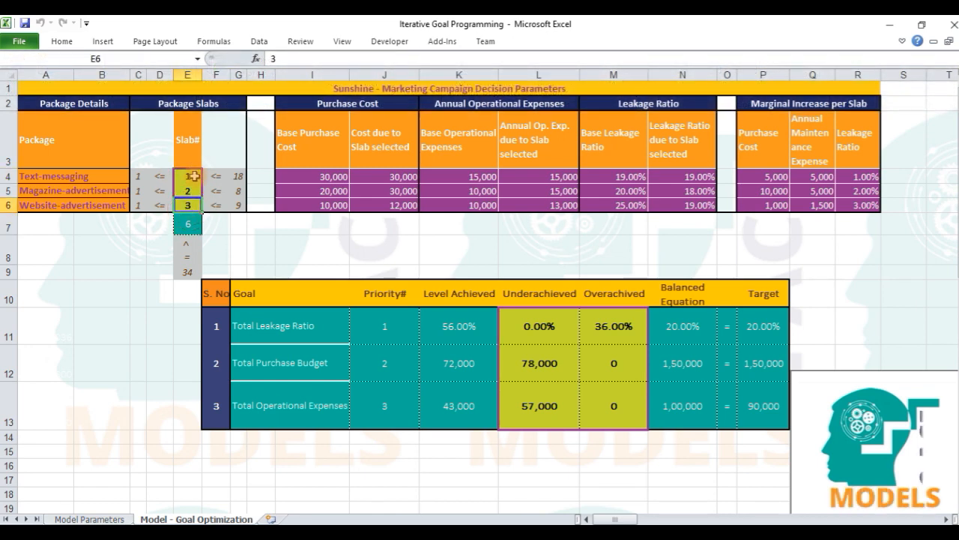
Step: Open Solver, review the integer, lowest-slab and most-expensive-set constraints, and close it without solving
left_click(258, 40)
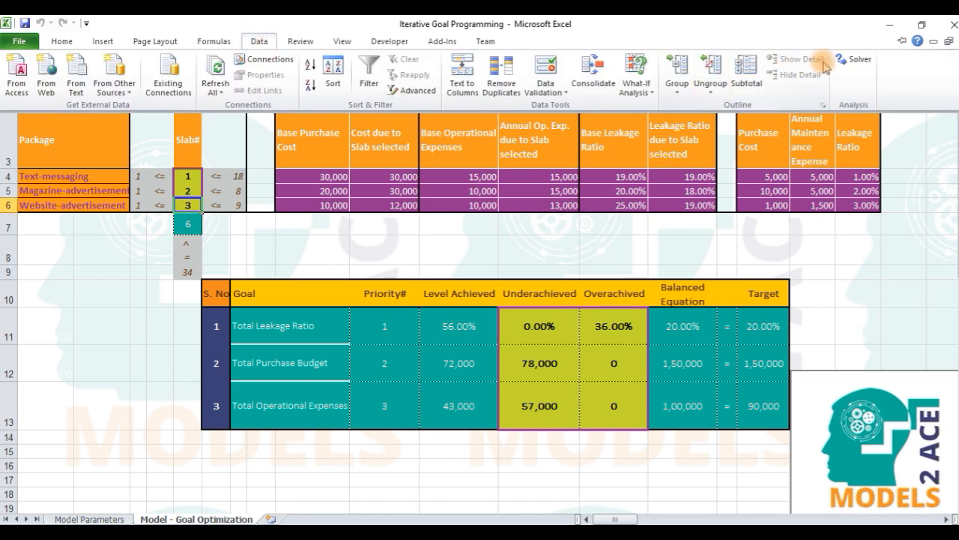
left_click(846, 58)
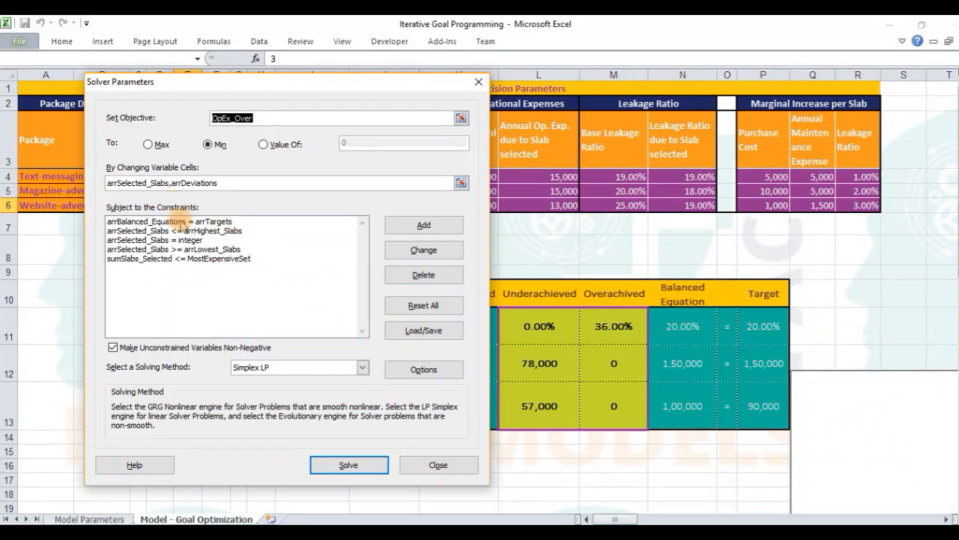
left_click(186, 239)
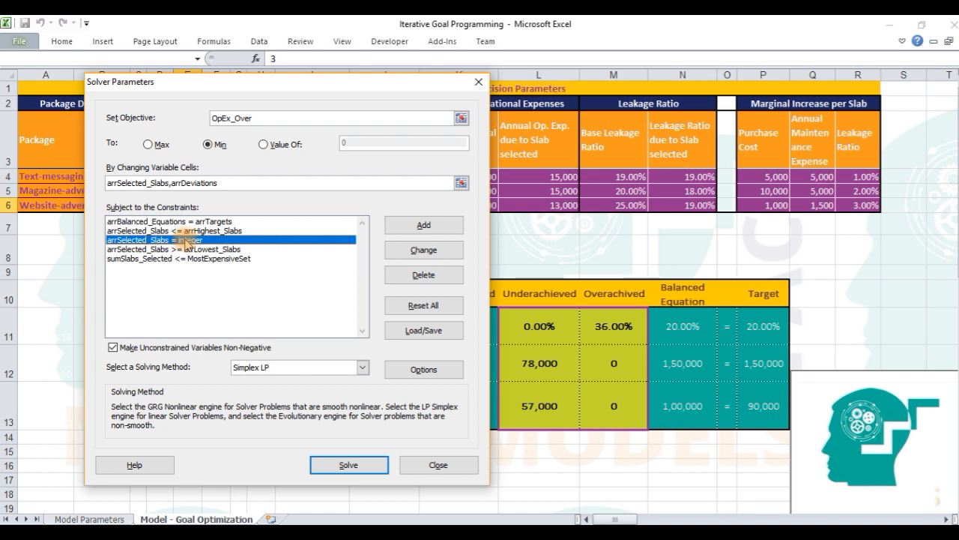
left_click_drag(253, 82, 414, 99)
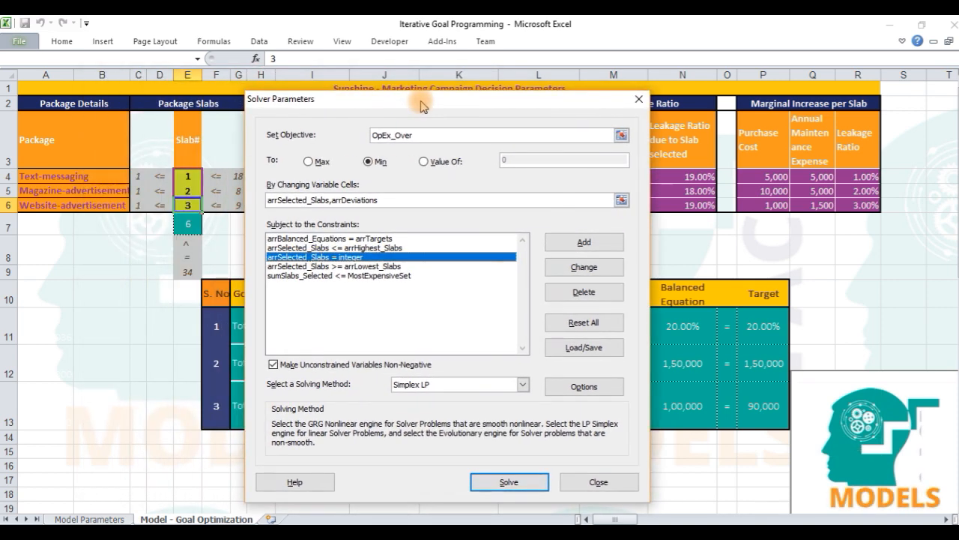
left_click(352, 266)
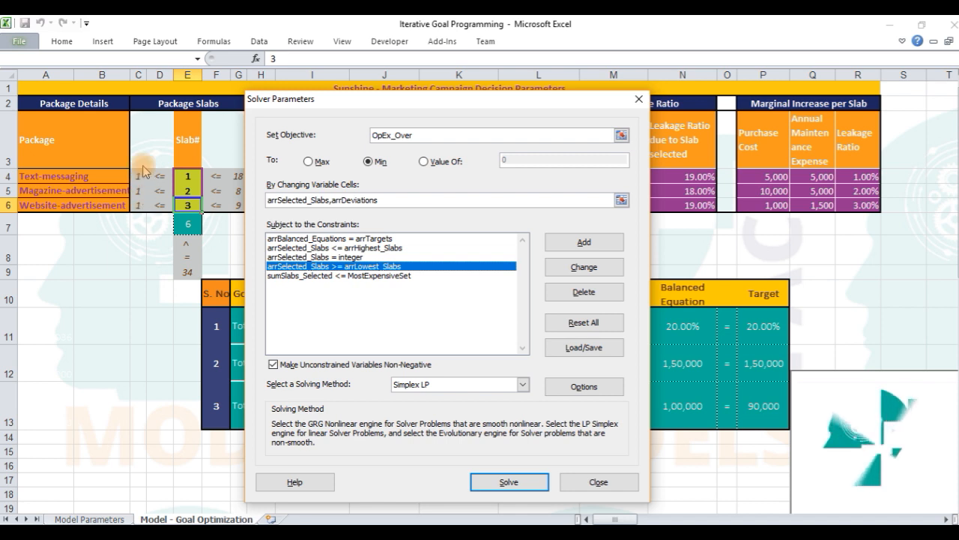
left_click(364, 276)
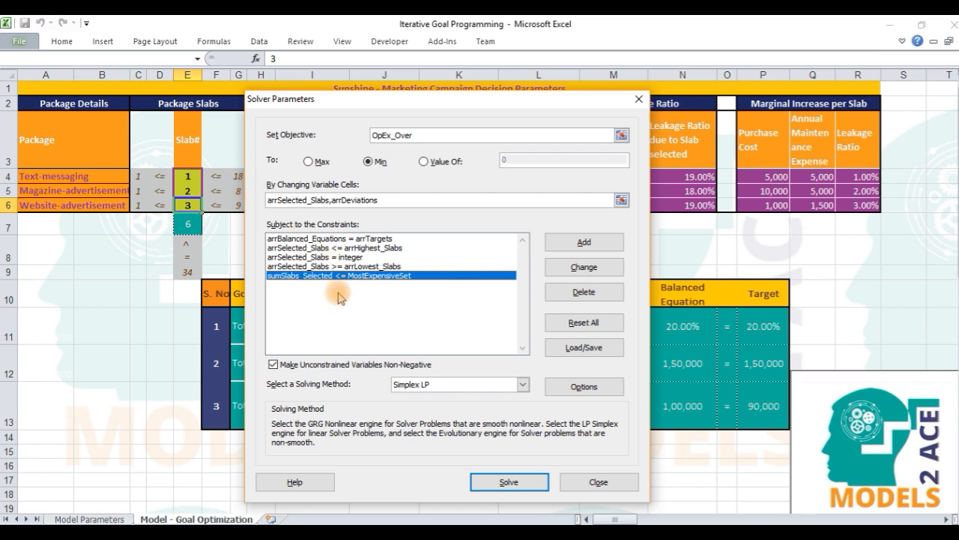
key("Escape")
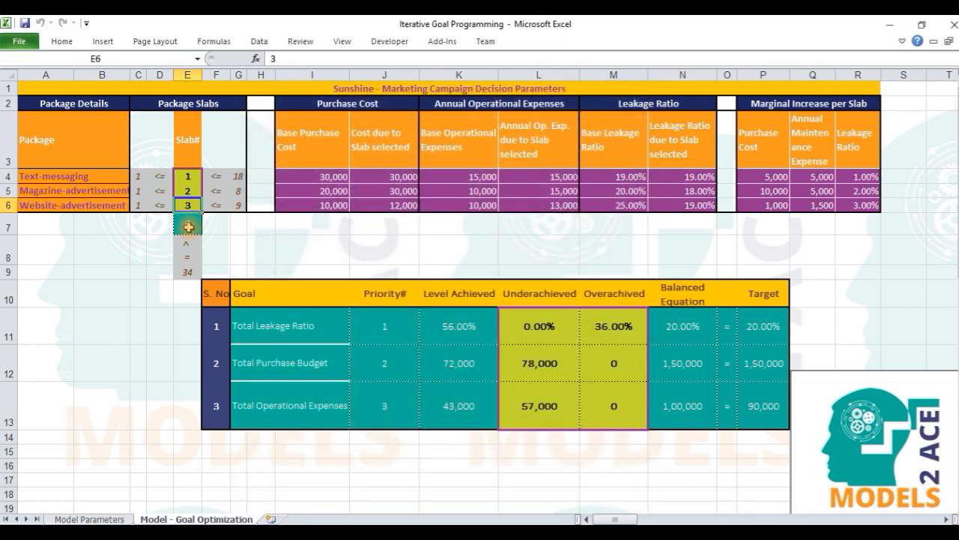
Step: Check the formula and range name of the slab total cell E7
left_click(188, 226)
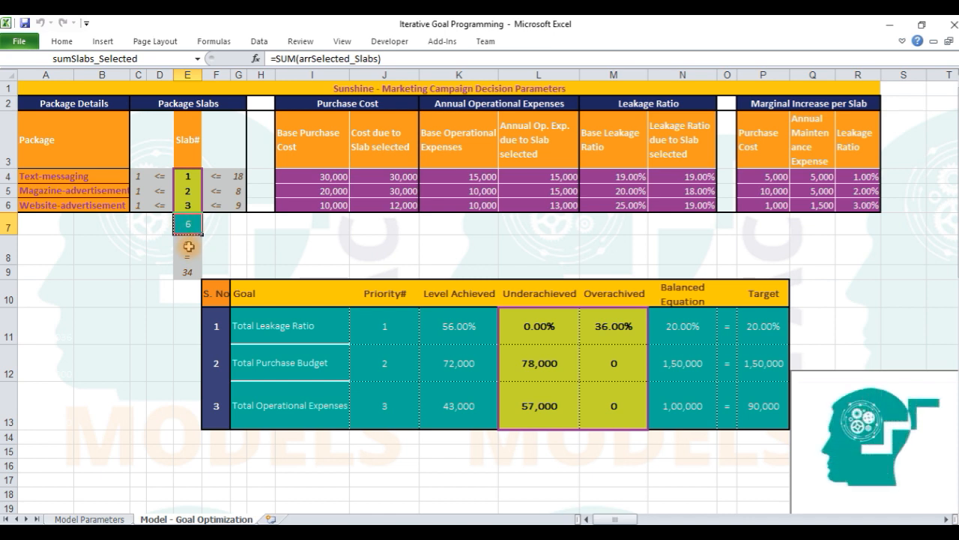
left_click_drag(188, 247, 188, 227)
left_click(188, 223)
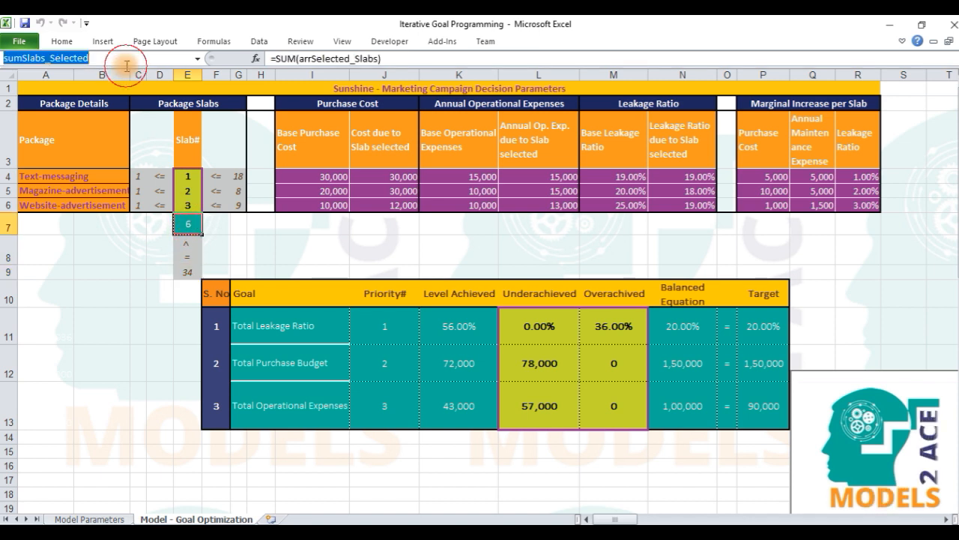
Step: Compare the slab total in E7 with its upper limit in E8:E9, and check the range name of limit cell E9
left_click_drag(189, 242, 190, 272)
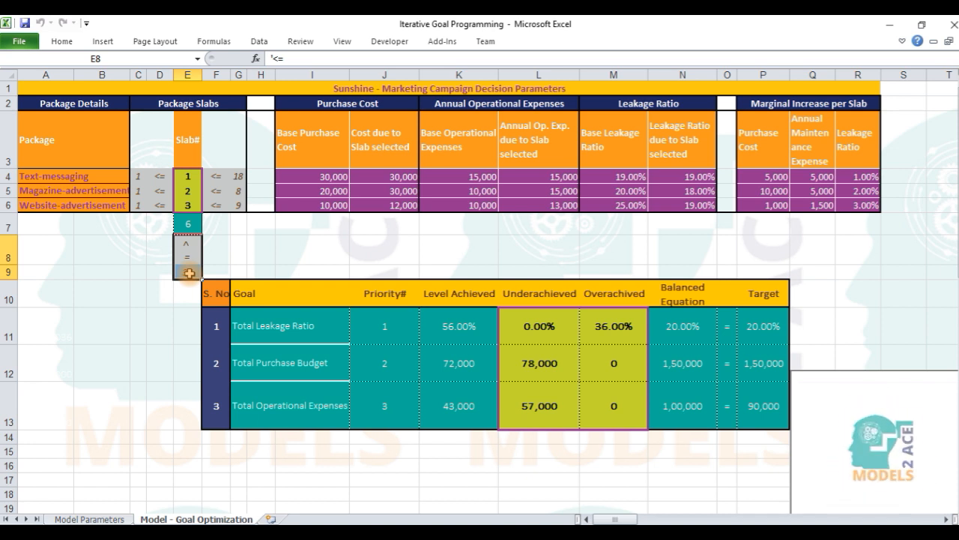
left_click(194, 222)
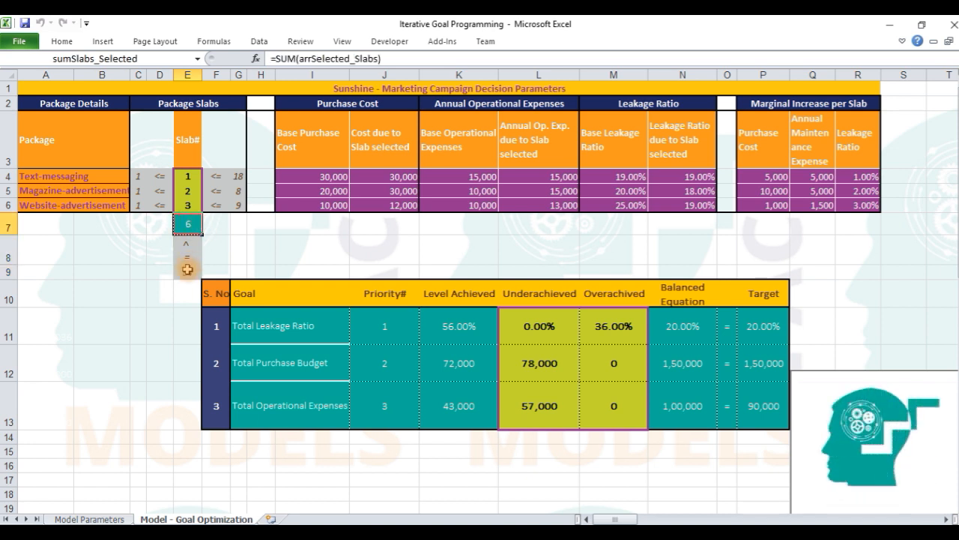
left_click(187, 248)
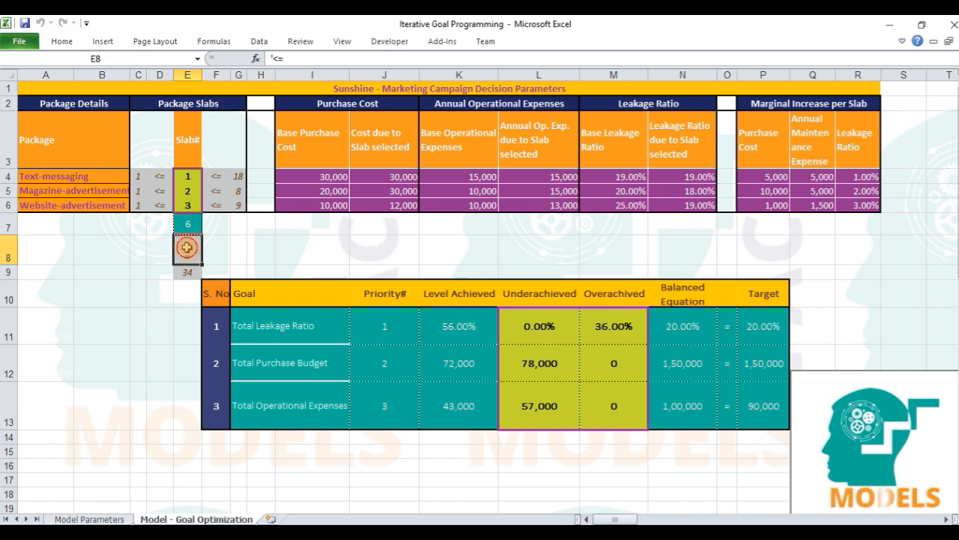
left_click_drag(188, 255, 187, 272)
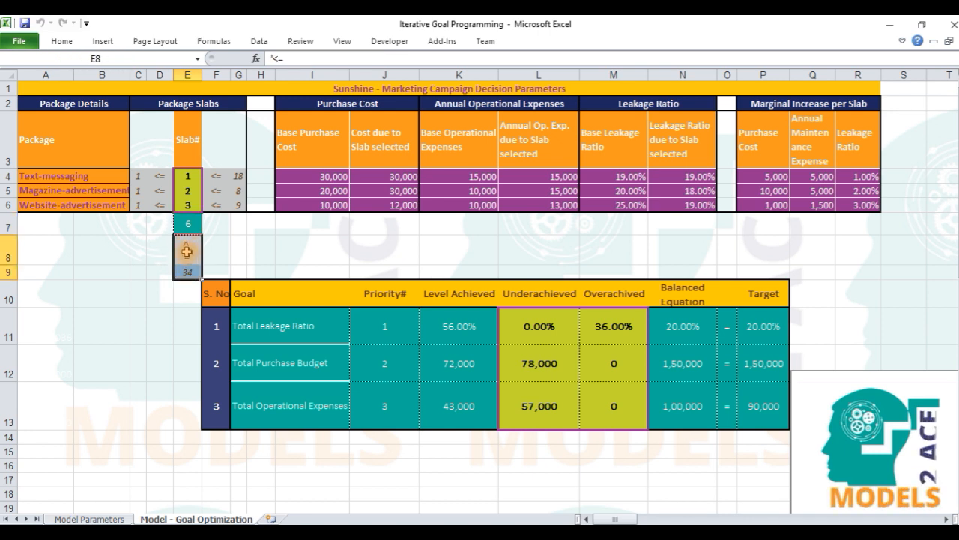
left_click(187, 251)
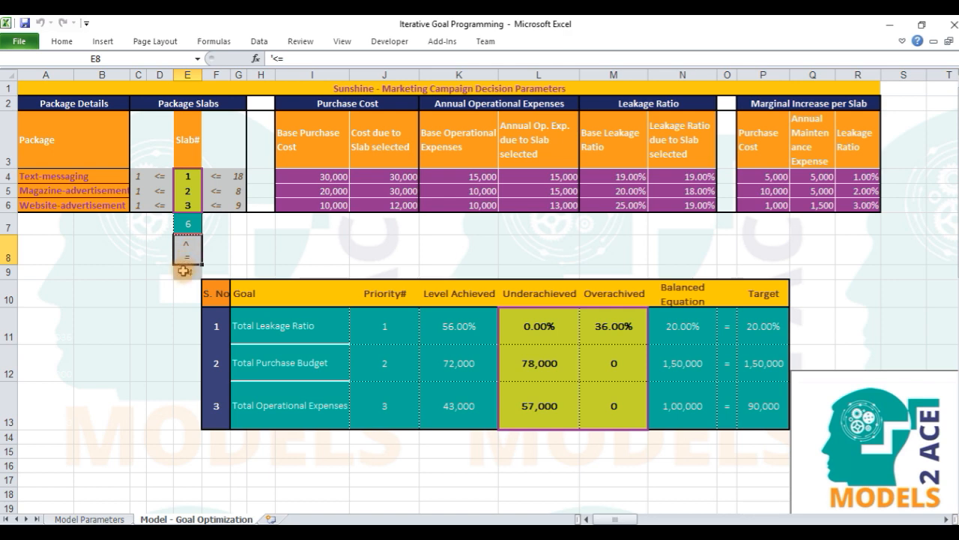
left_click(184, 274)
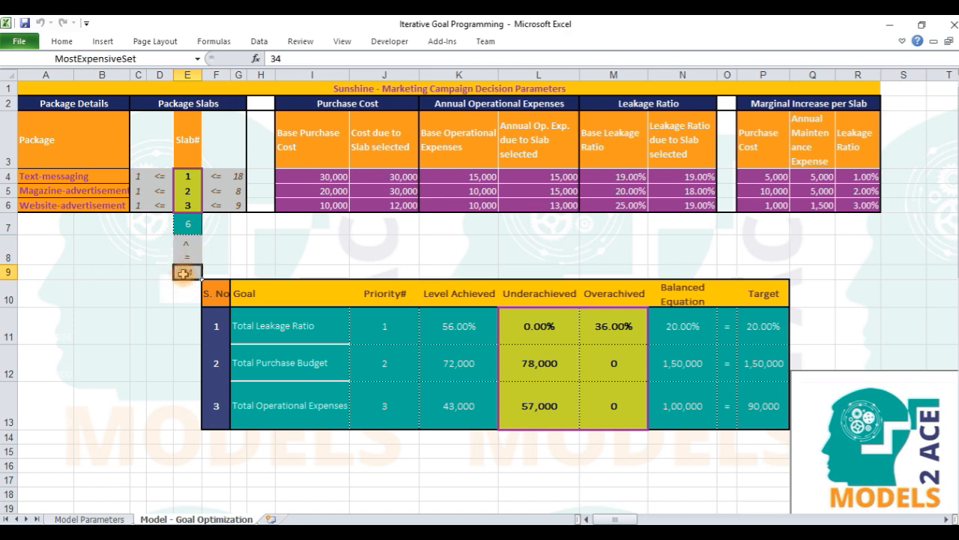
Step: Review the most-expensive-set constraint in Solver, close it without solving, and match its range name to cells E7:E9
left_click(259, 42)
left_click(858, 59)
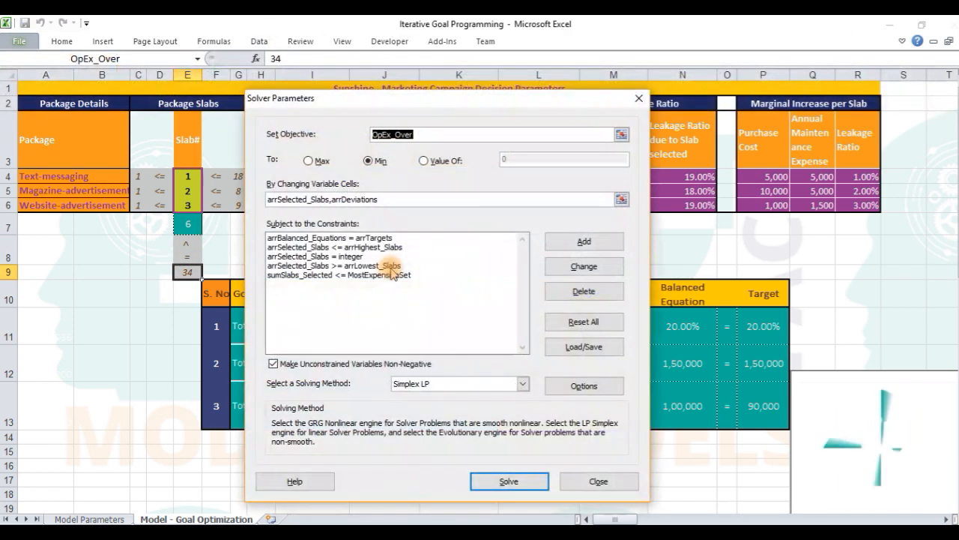
left_click(393, 276)
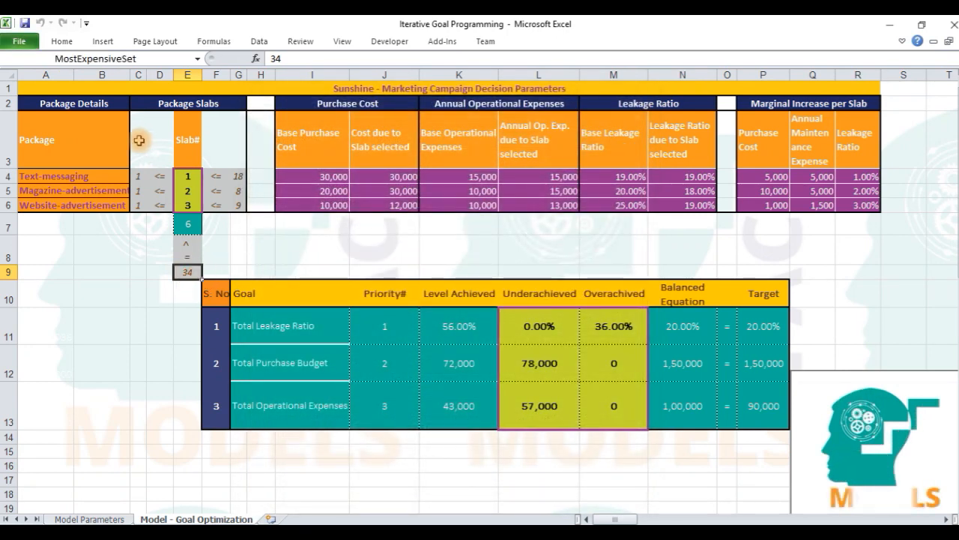
left_click(102, 60)
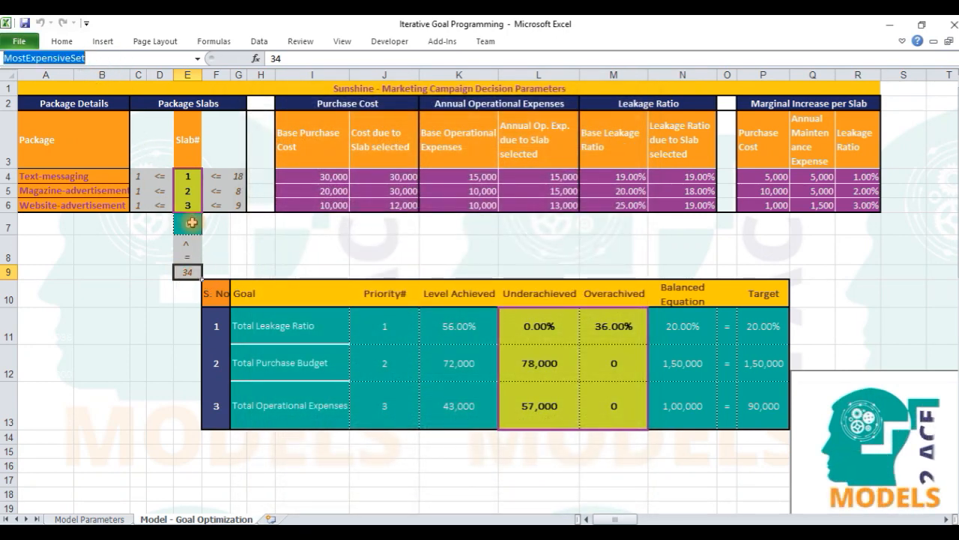
left_click_drag(192, 224, 187, 269)
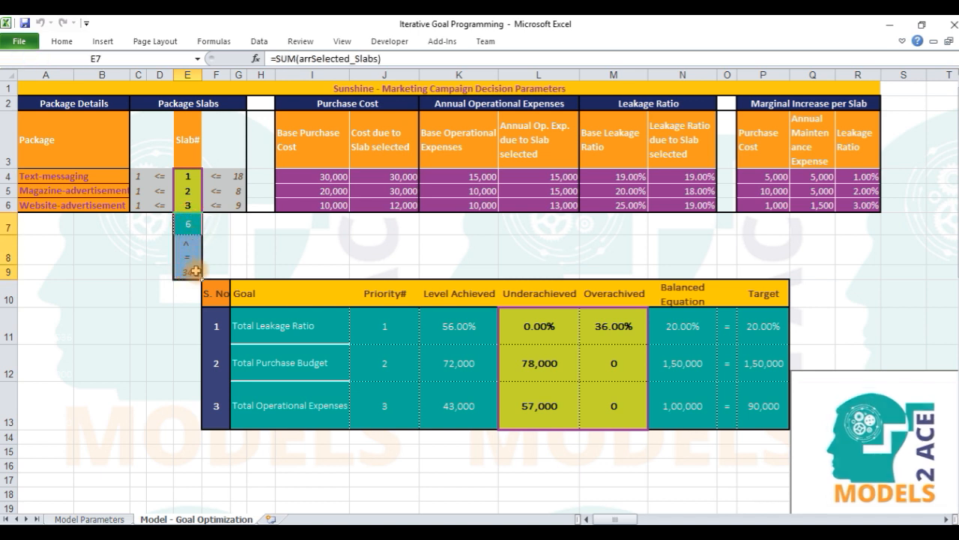
Step: Examine the Total Purchase Budget goal's achieved level formula and target, along with the selected slabs in E4:E6
left_click(249, 363)
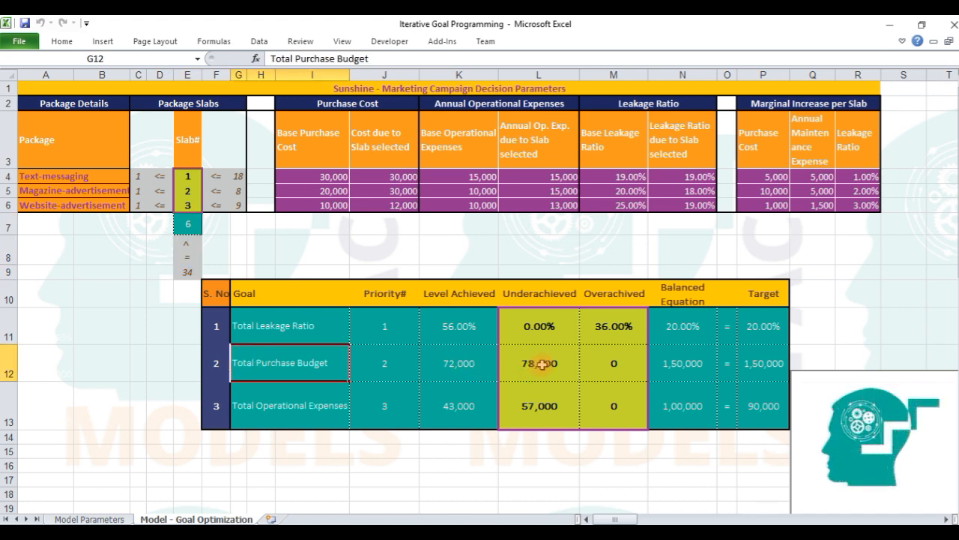
left_click(468, 363)
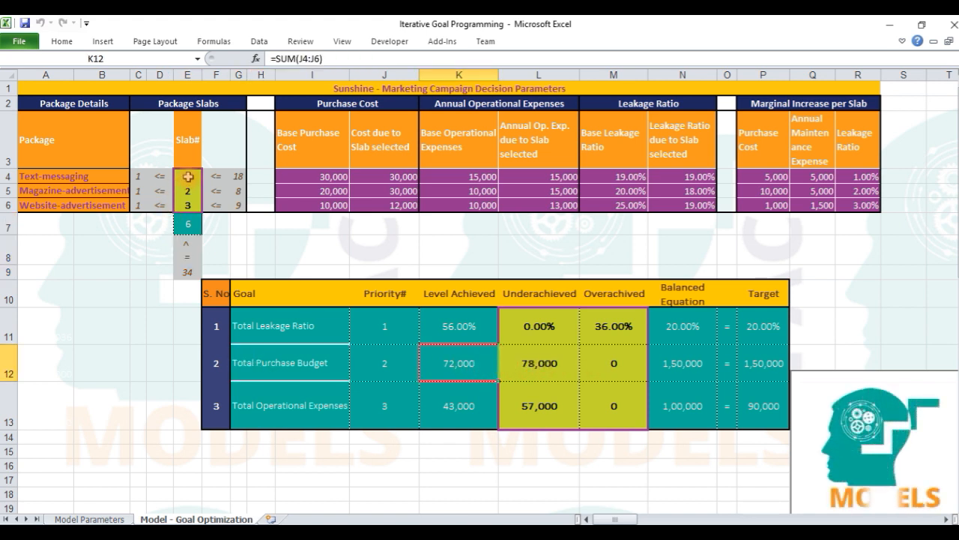
left_click_drag(187, 176, 188, 202)
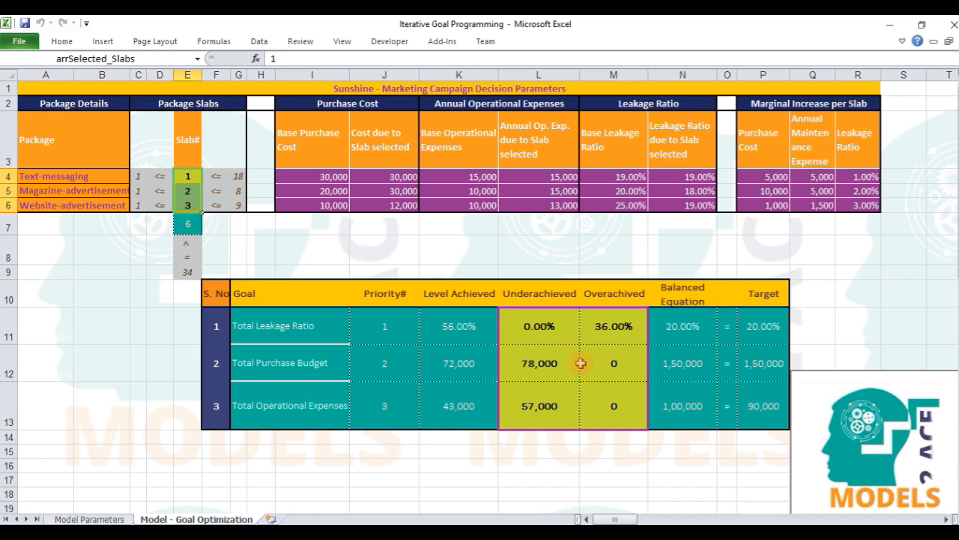
left_click(747, 361)
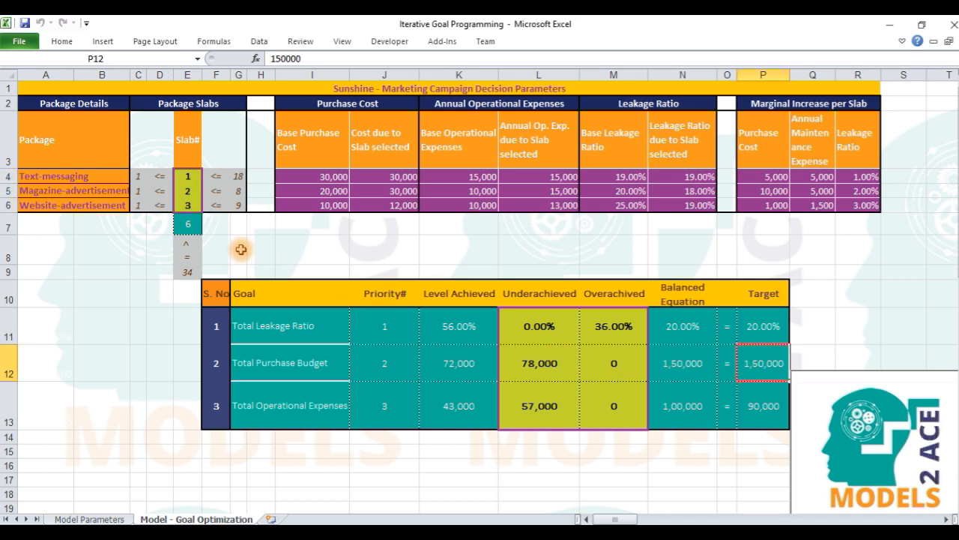
Step: Review the goal table's serial numbers together with the Total Leakage Ratio and Total Purchase Budget goals
left_click(212, 292)
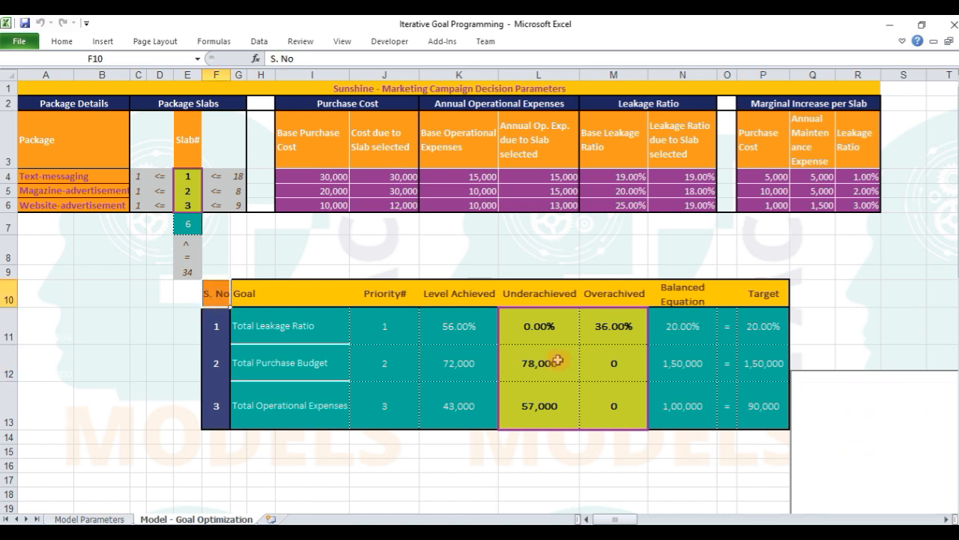
left_click(260, 360)
left_click(209, 327)
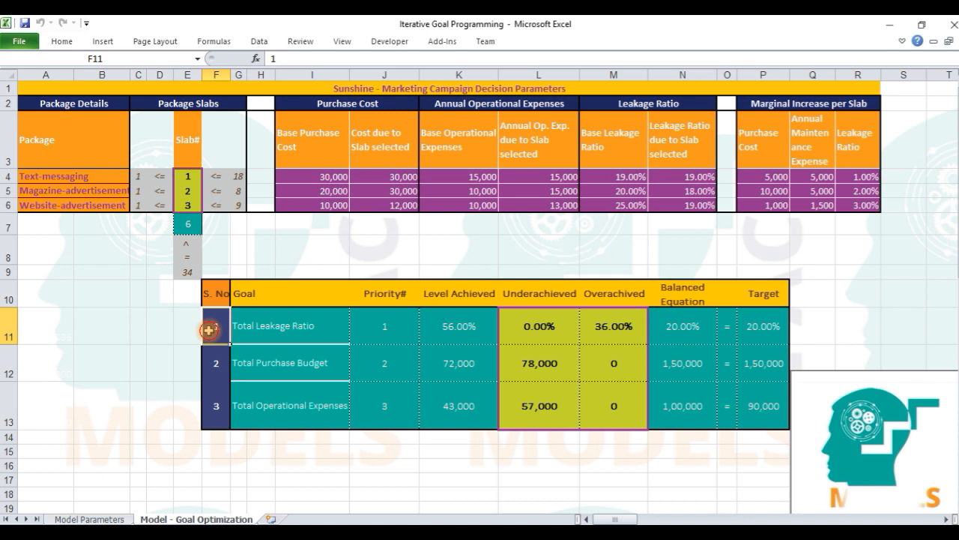
left_click(251, 330)
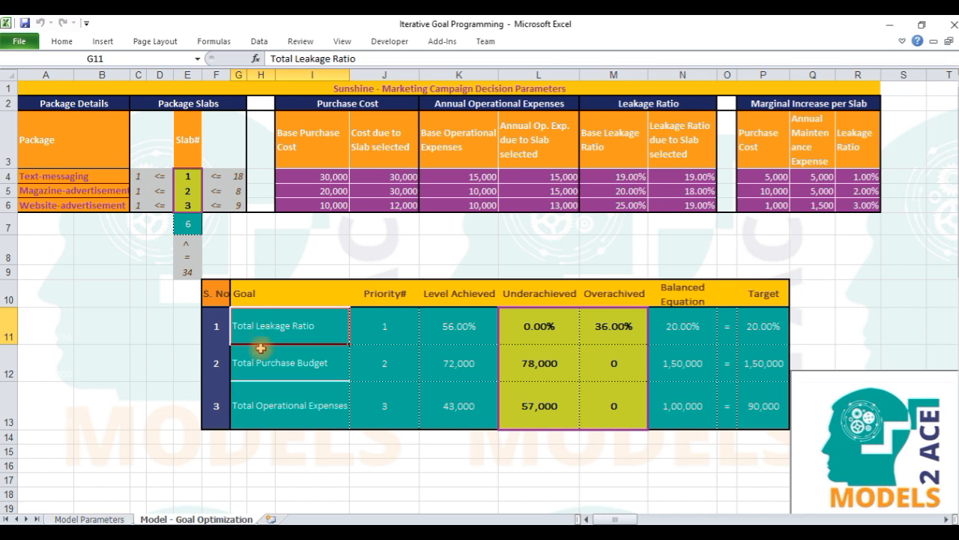
left_click(259, 363)
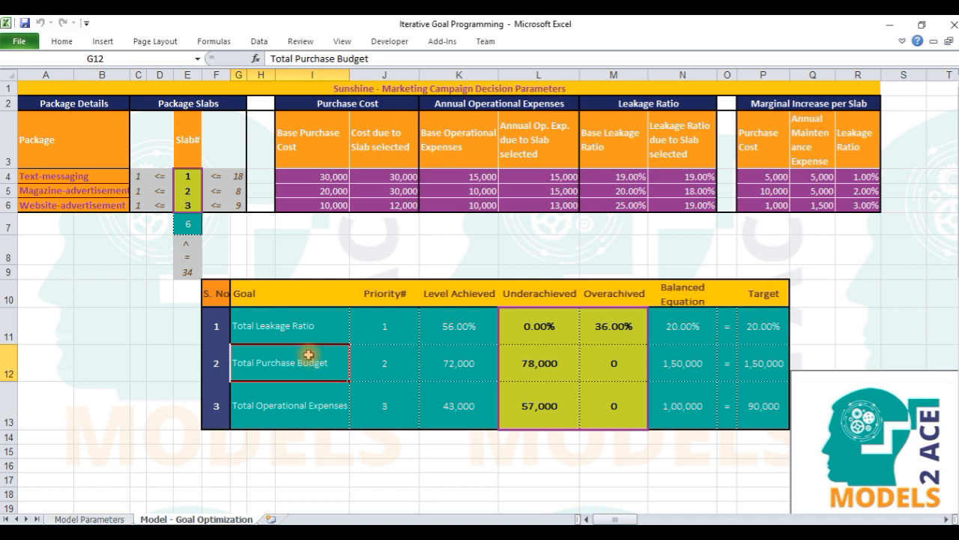
Step: Match the slab total's range name to the sumSlabs_Selected constraint in Solver, close it without solving, and review the goal table
left_click(197, 222)
left_click(120, 62)
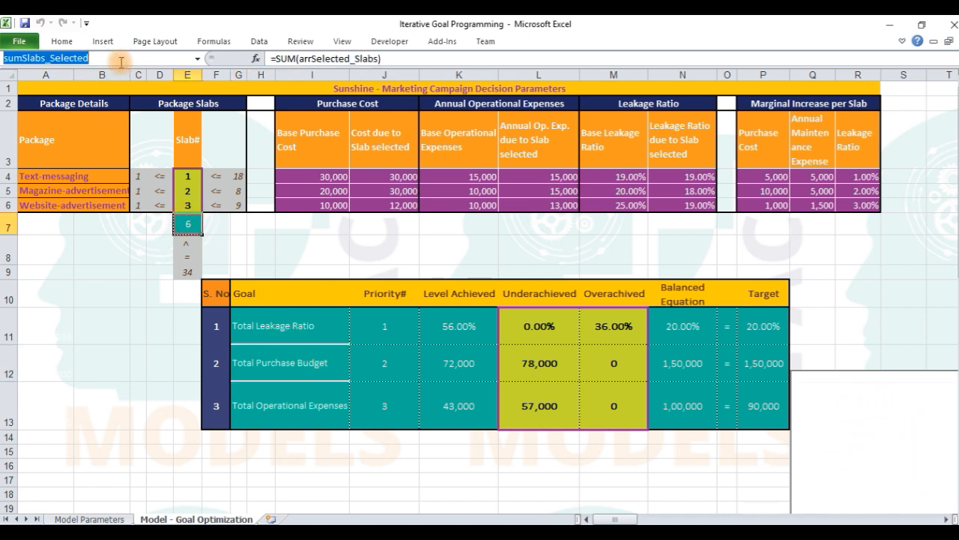
left_click(259, 40)
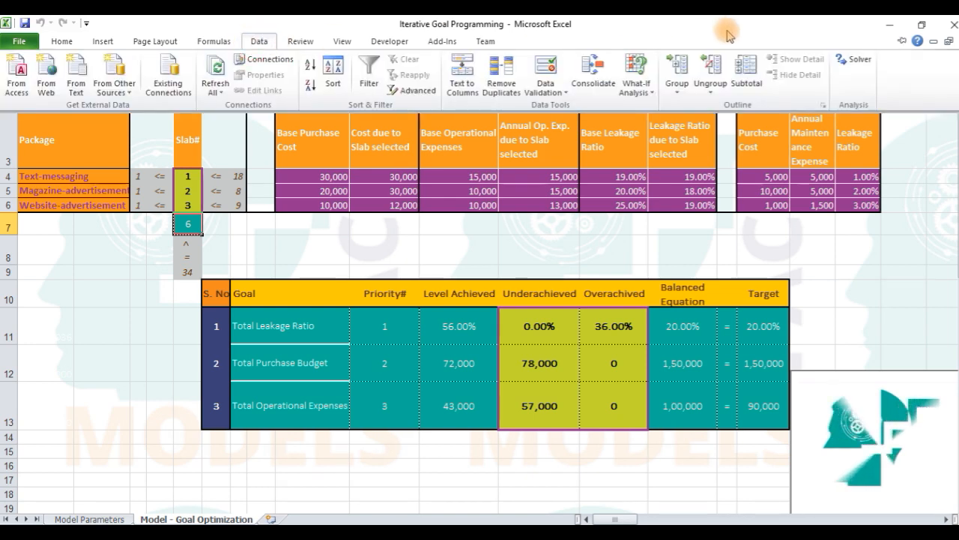
left_click(854, 66)
left_click(352, 275)
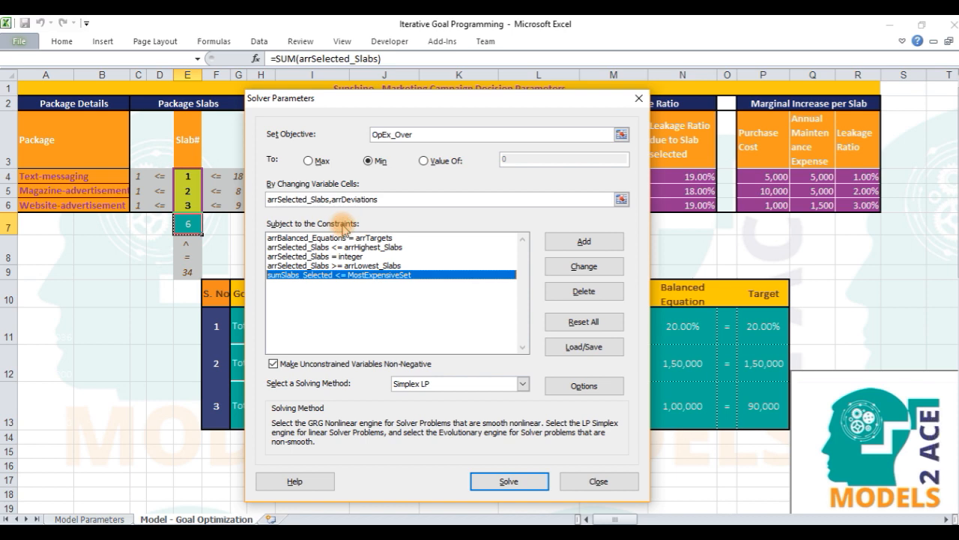
key("Escape")
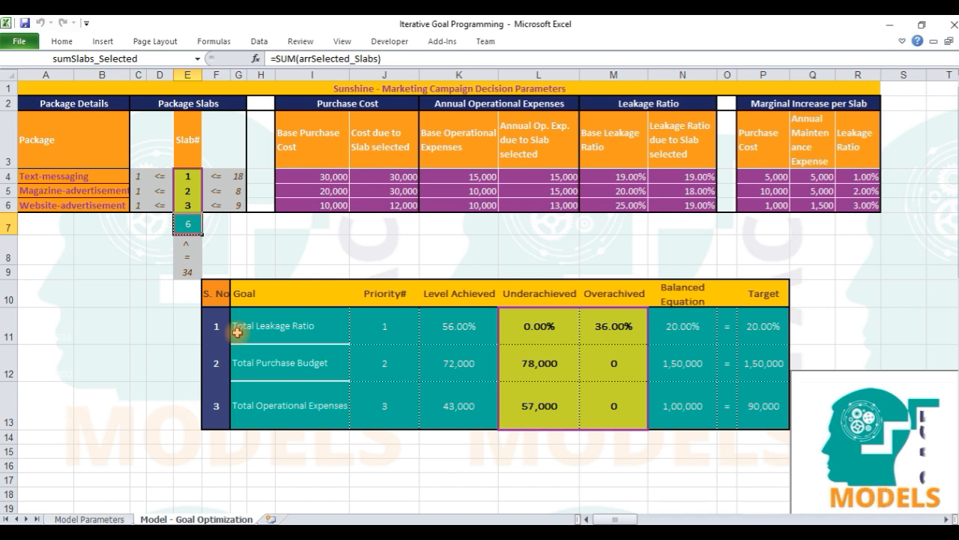
left_click(216, 294)
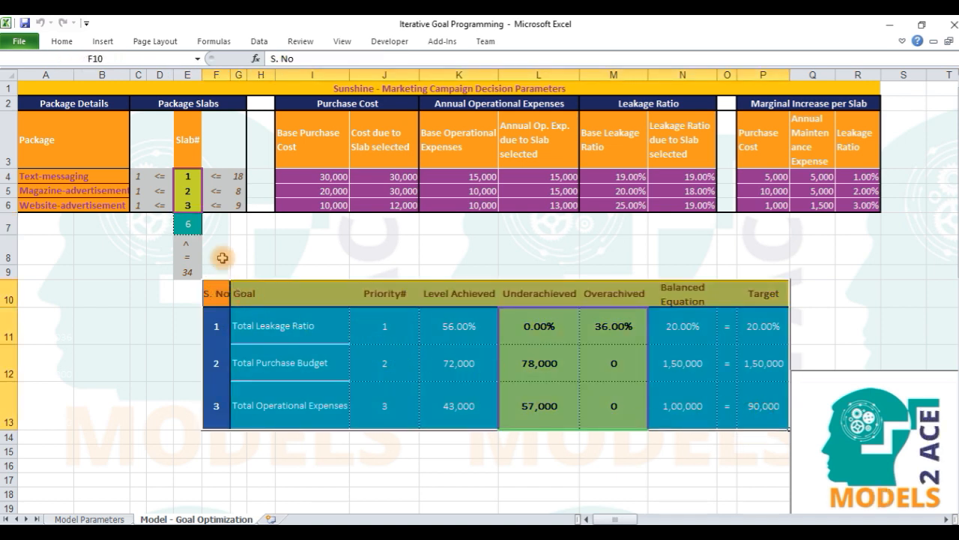
left_click(194, 224)
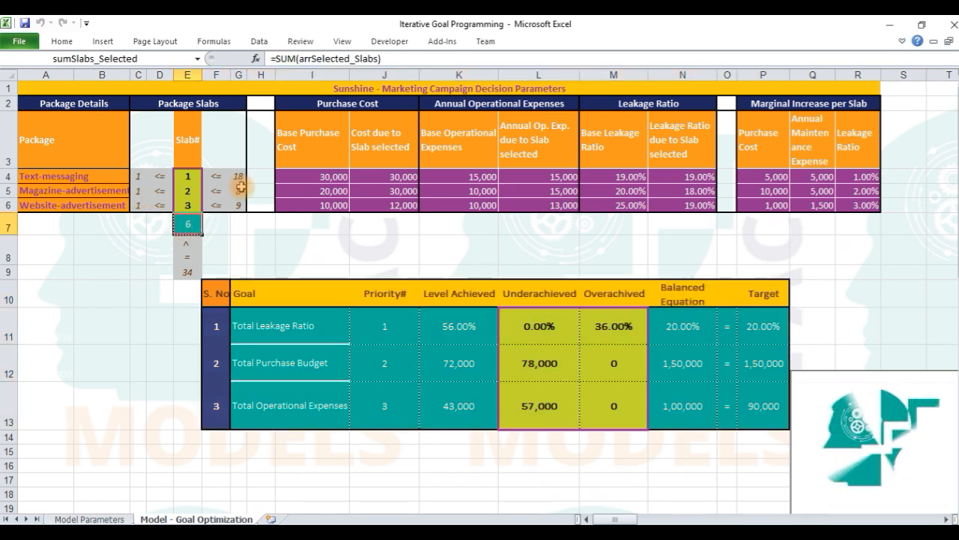
Step: Examine the base and marginal purchase costs, and trace the Text-messaging slab cost formula in J4 to its source cells
left_click_drag(313, 146, 312, 204)
left_click_drag(764, 163, 764, 201)
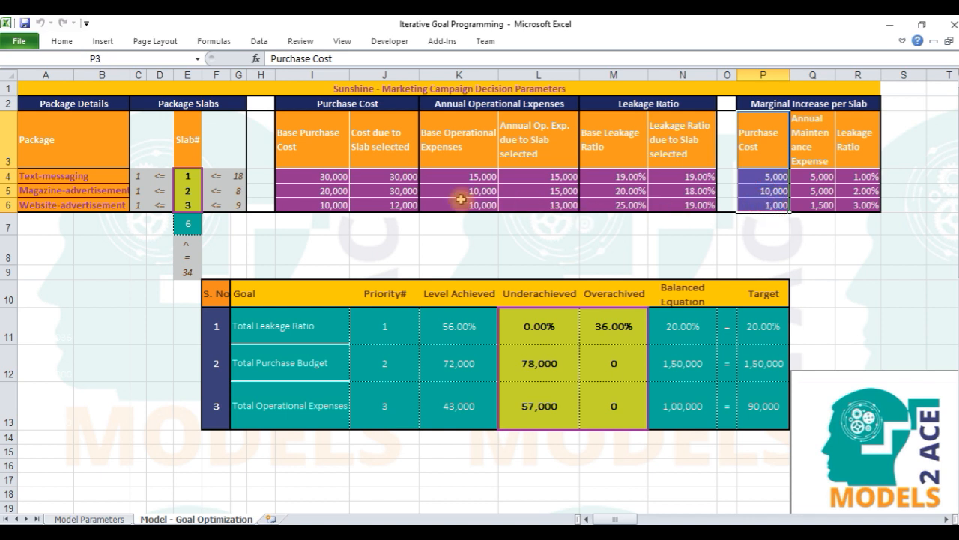
left_click(392, 175)
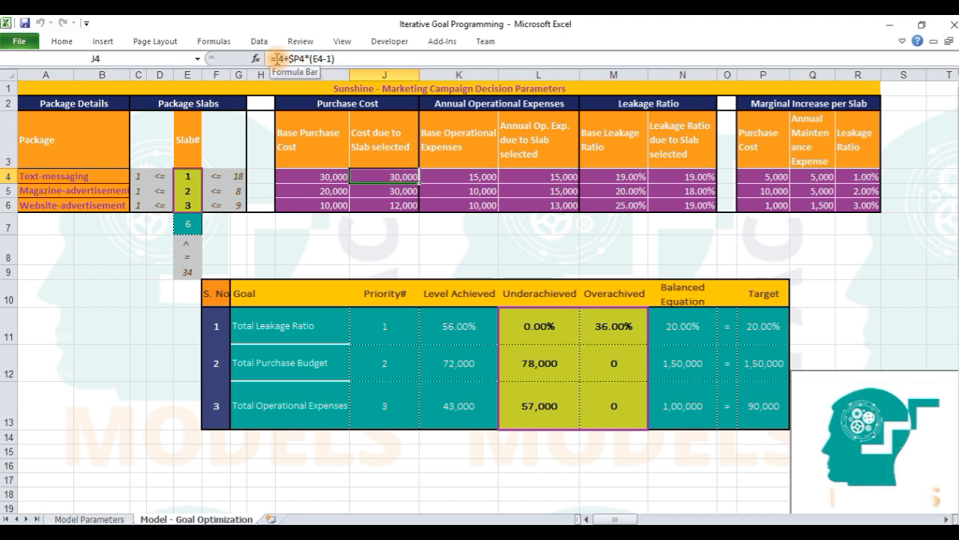
left_click(274, 58)
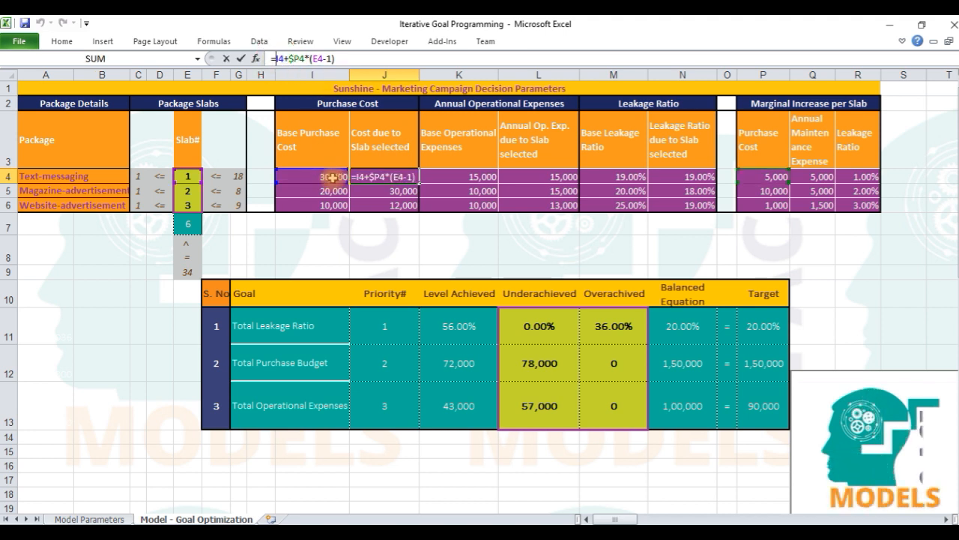
left_click(304, 61)
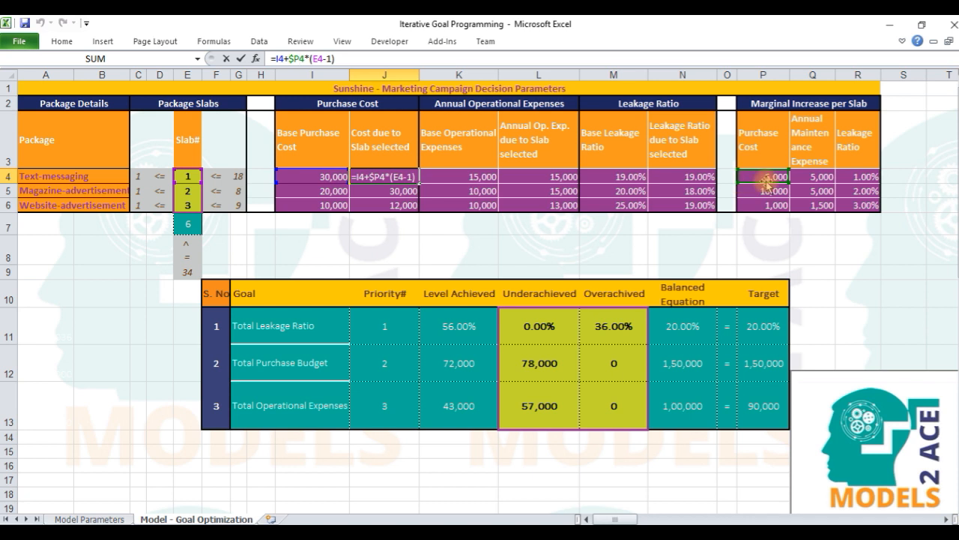
Step: Trace the Website-advertisement slab cost formula in J6, including its minus-one term, and leave the formula without editing it
left_click(405, 205)
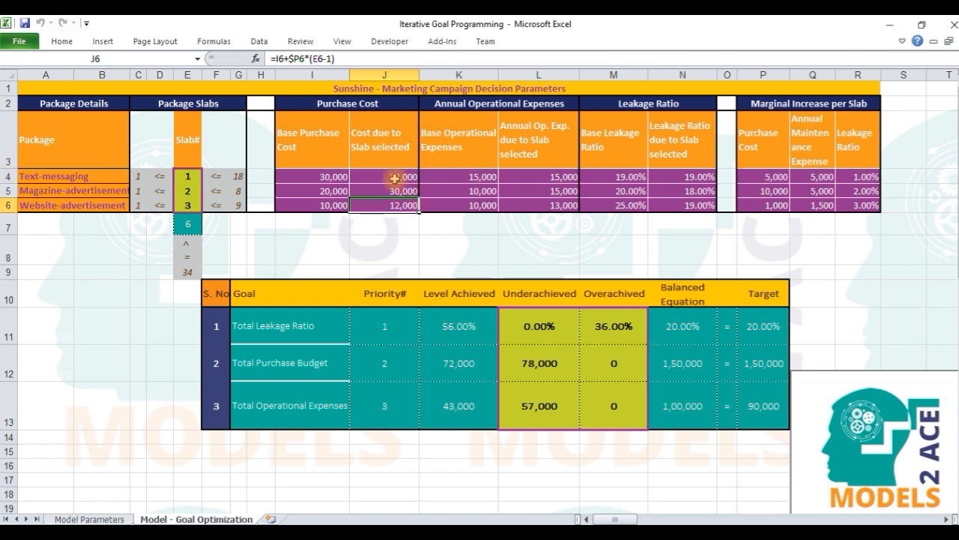
left_click(281, 59)
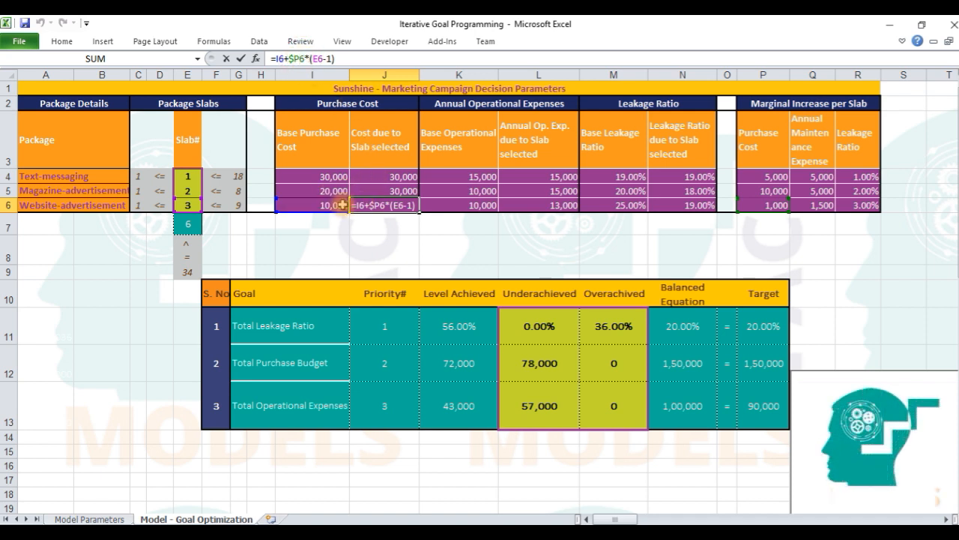
left_click(397, 204)
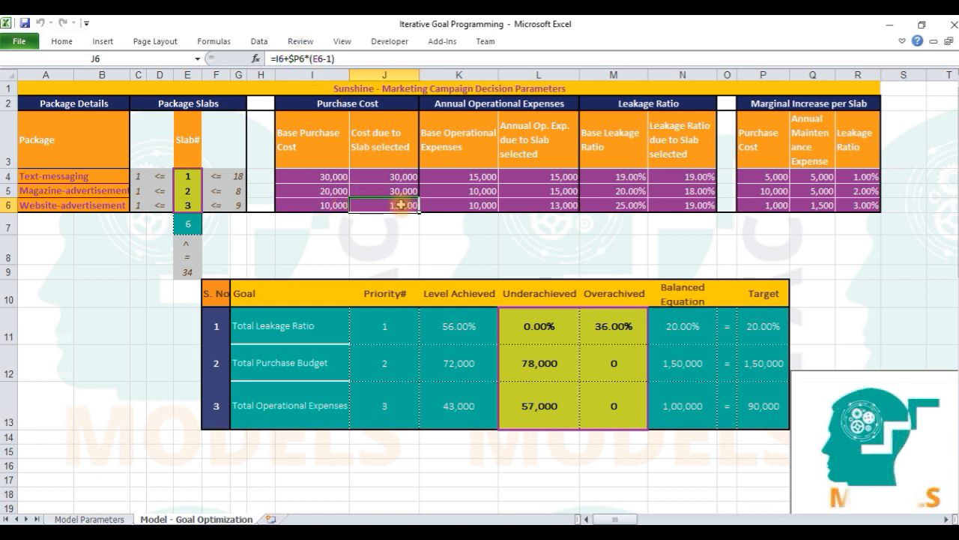
left_click(327, 58)
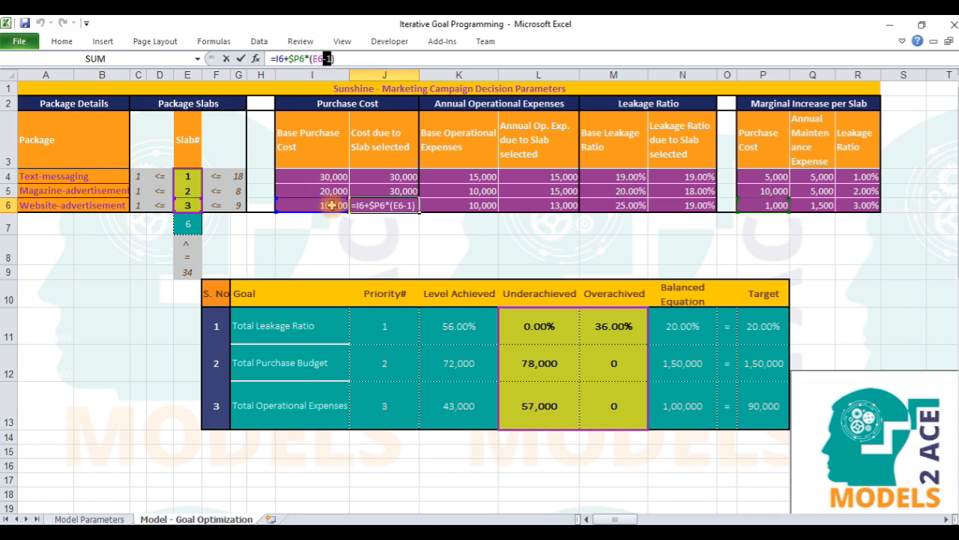
key("Escape")
Step: Examine the base operational expenses, their marginal increase per slab, and the slab-based expense formula in L4
left_click_drag(475, 176, 476, 200)
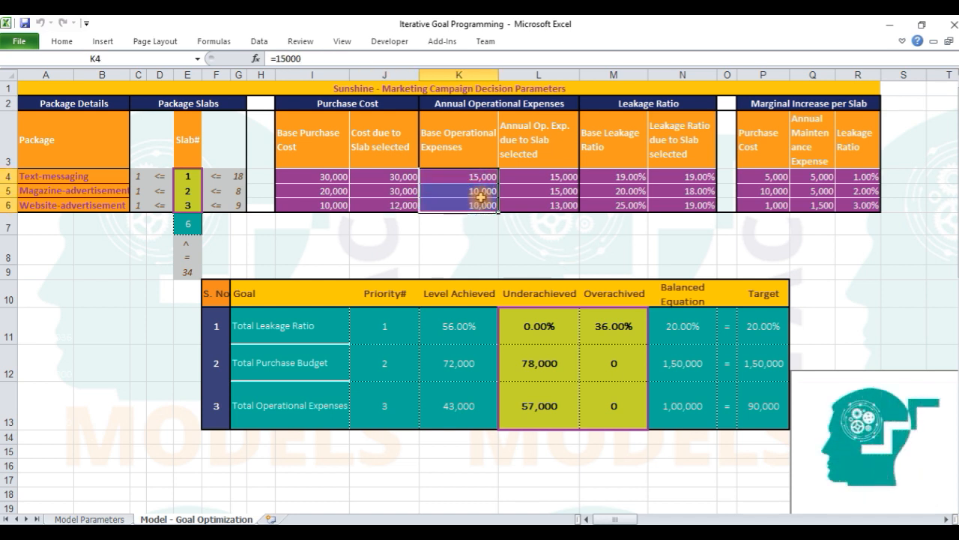
left_click_drag(750, 177, 822, 202)
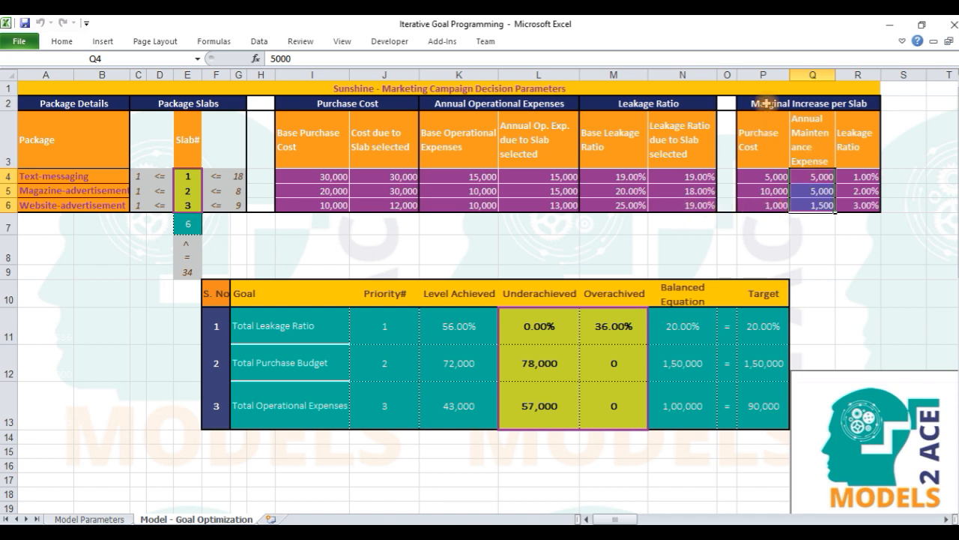
left_click_drag(531, 178, 538, 197)
left_click(538, 178)
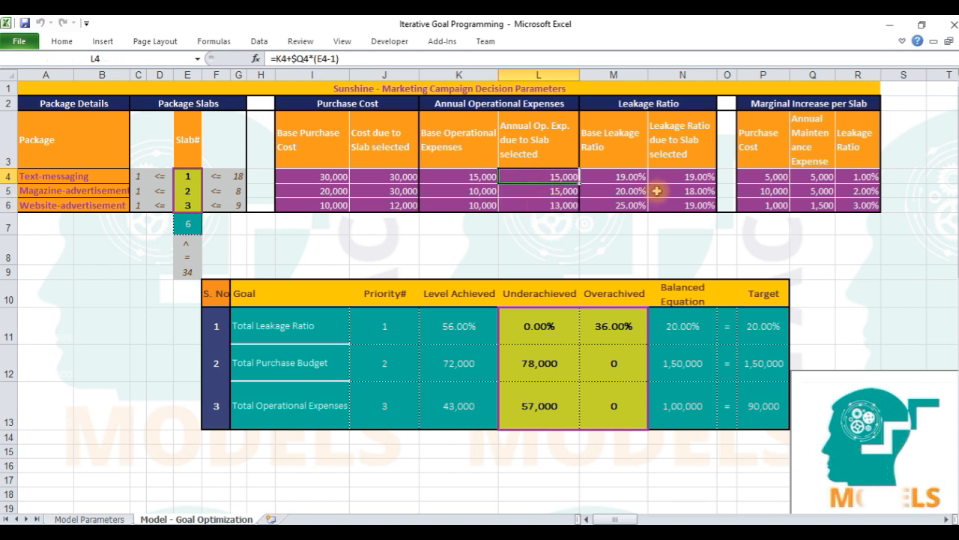
Step: Examine the base leakage ratios, their marginal change per slab, and the slab-based leakage ratio formula in N4
left_click_drag(622, 178, 634, 198)
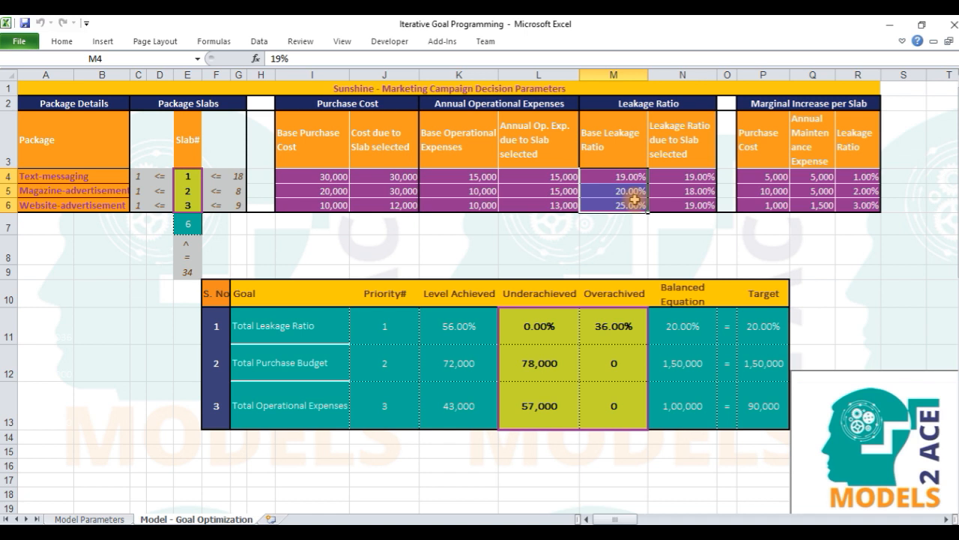
left_click_drag(847, 177, 852, 201)
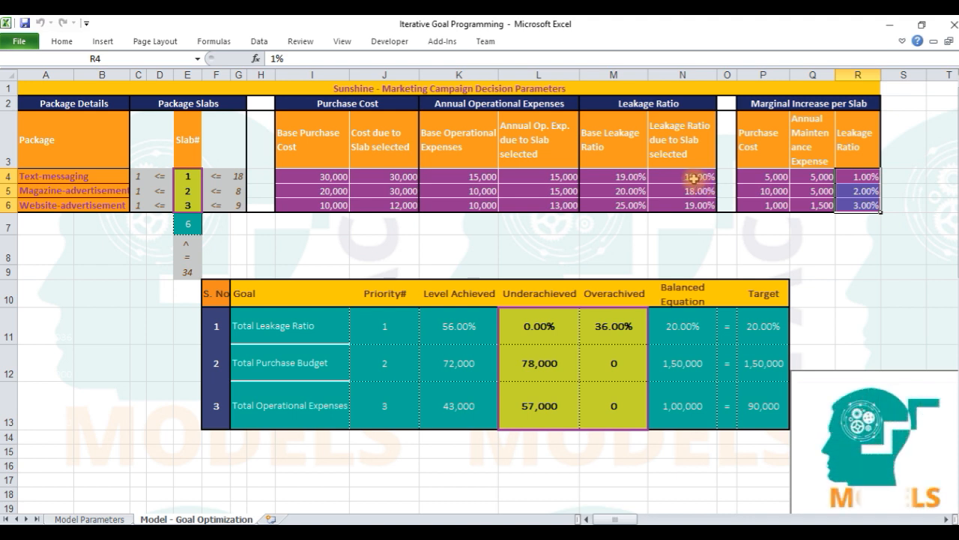
left_click_drag(693, 177, 693, 204)
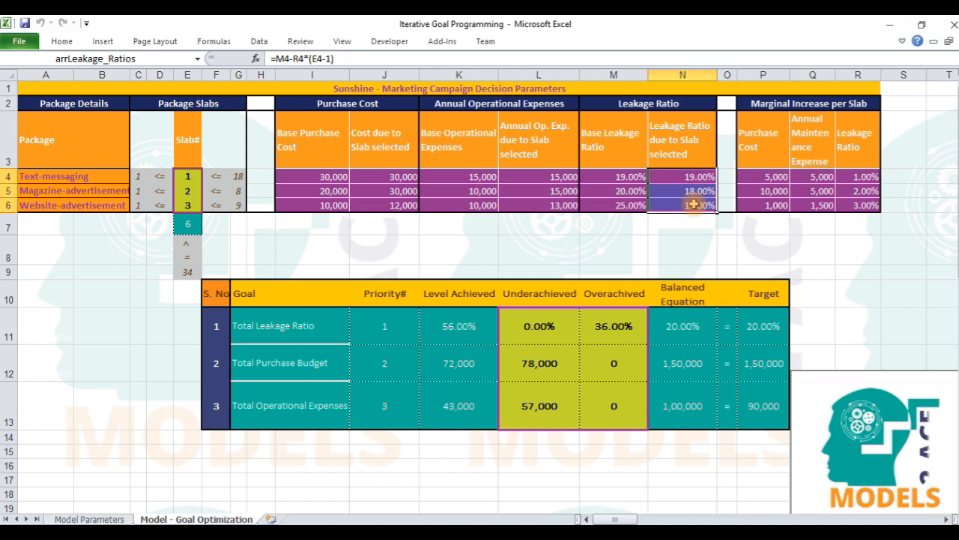
left_click(693, 204)
key("Up")
key("Up")
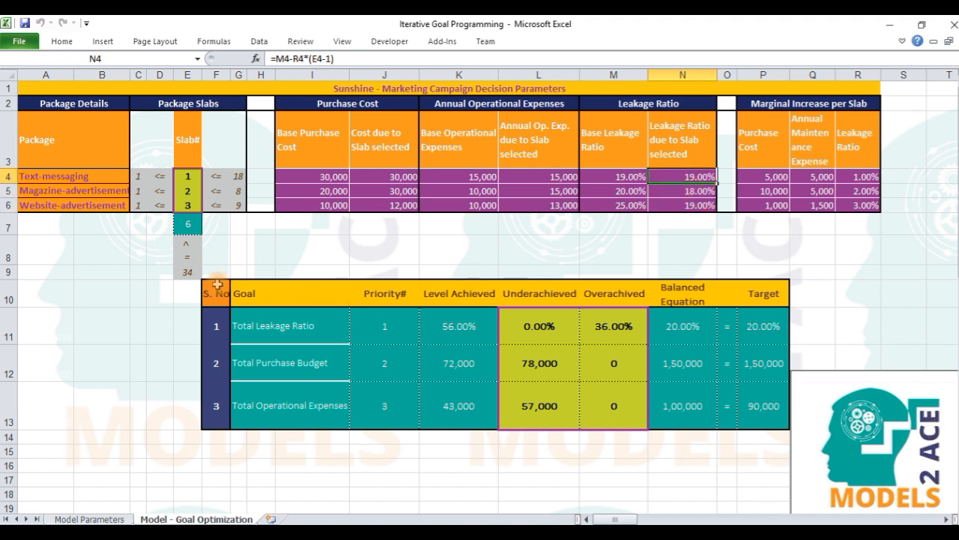
Step: Review the goal table in F10:P13, its three numbered goals and the Level Achieved column
mouse_move(216, 284)
left_mouse_down()
mouse_move(700, 407)
mouse_move(764, 407)
left_mouse_up()
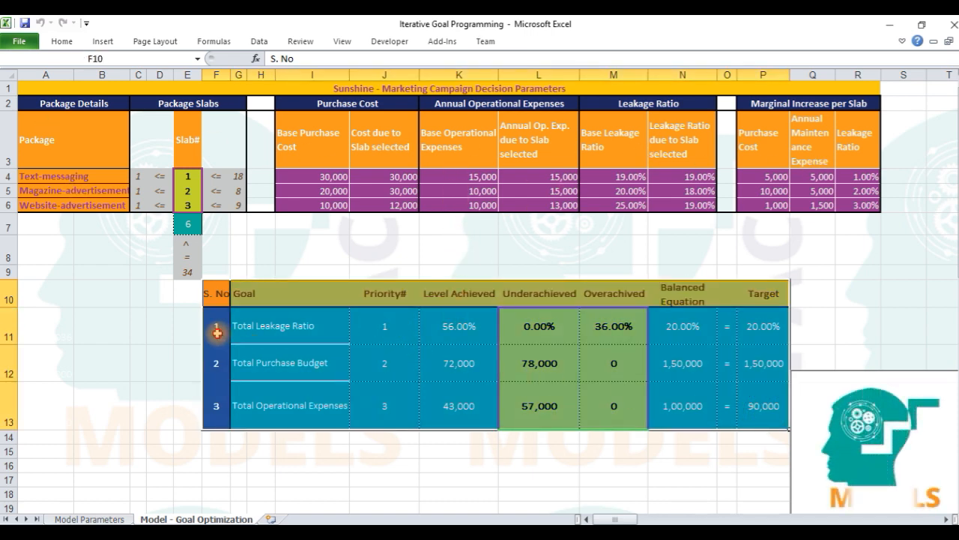
left_click(218, 371)
left_click(215, 404)
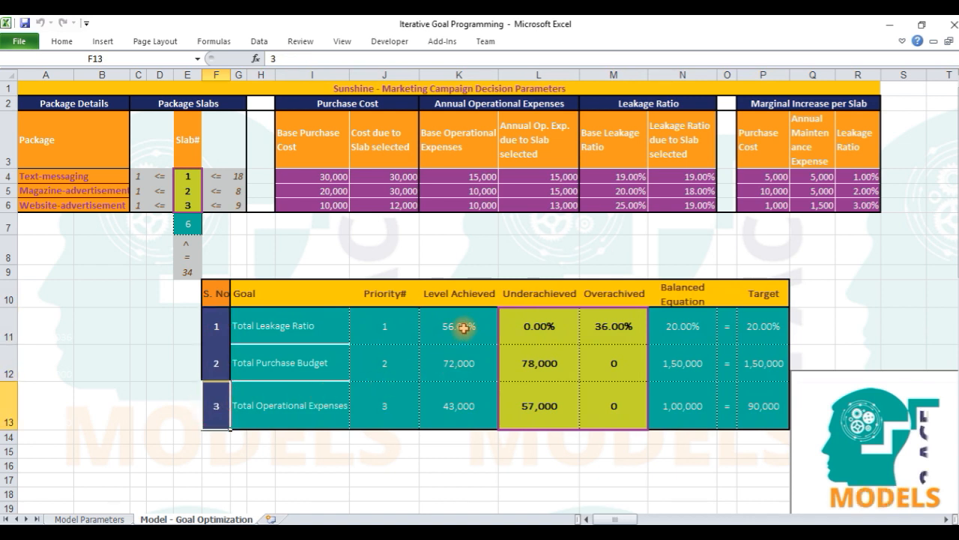
left_click_drag(460, 299, 469, 405)
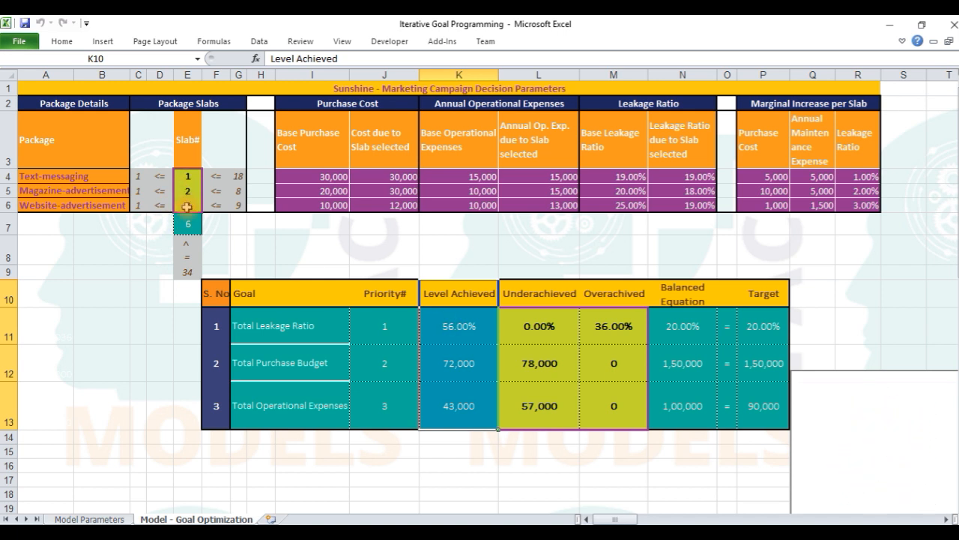
Step: Trace the Total Leakage Ratio formula in K11 to its source range, leaving the formula unchanged
left_click(446, 322)
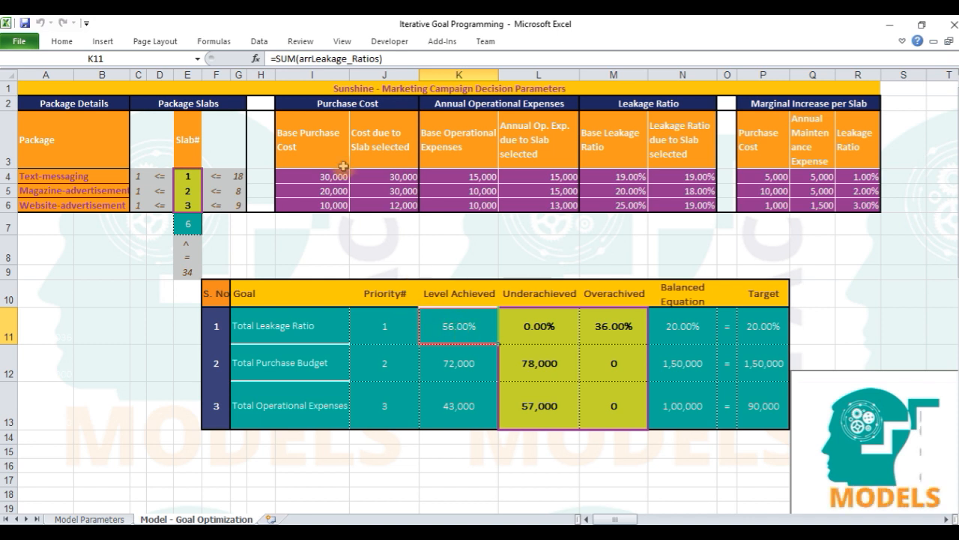
left_click(290, 59)
left_click(300, 58)
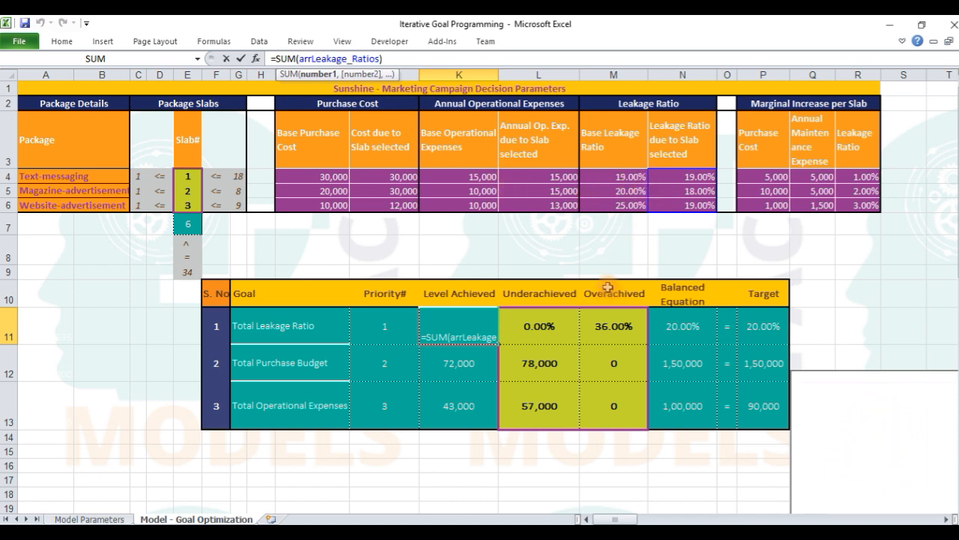
key("Return")
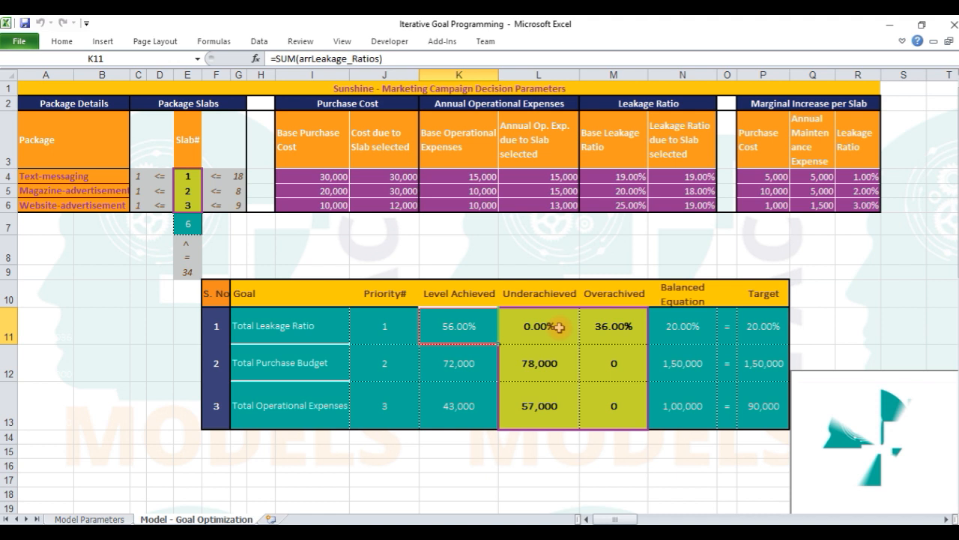
Step: Trace the Total Purchase Budget formula in K12 to its source cells and check the range name of J4:J6
left_click(469, 367)
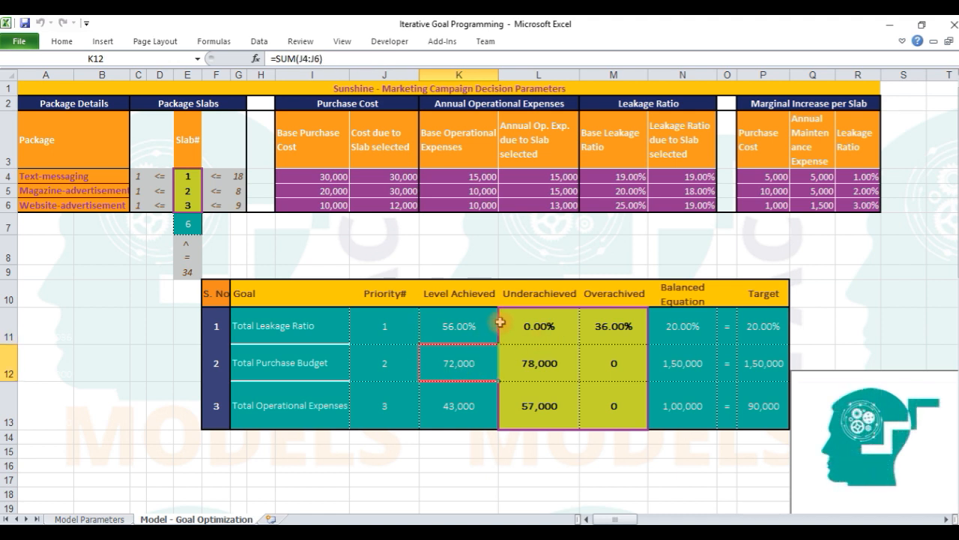
left_click(299, 59)
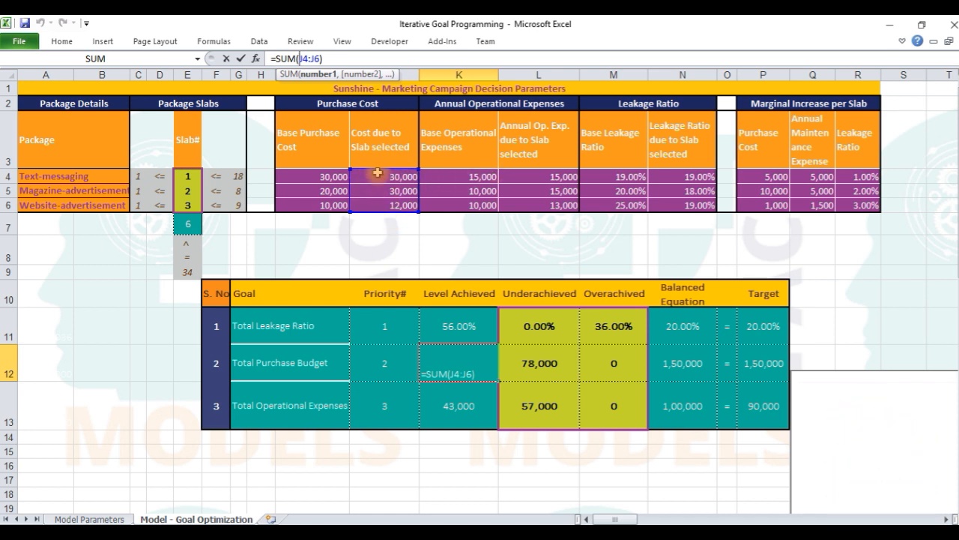
key("Return")
left_click_drag(382, 177, 380, 203)
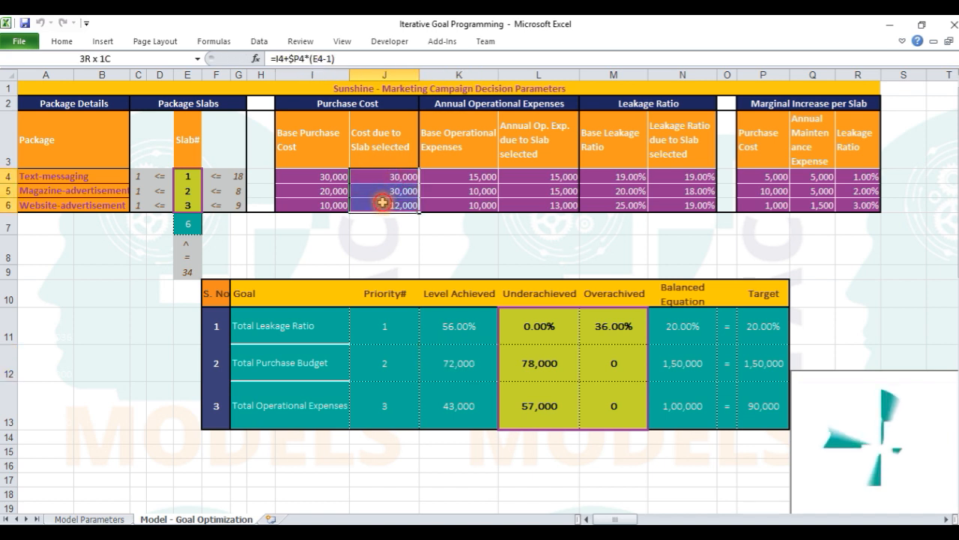
left_click(110, 56)
Step: Trace the Total Operational Expenses formula in K13 to its source cells and check the range name of L4:L6
left_click(448, 394)
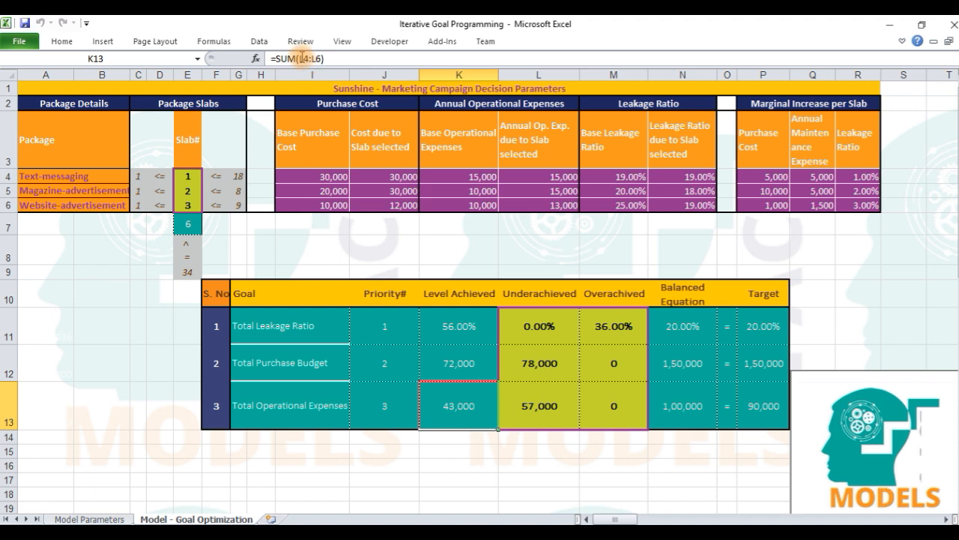
left_click(303, 57)
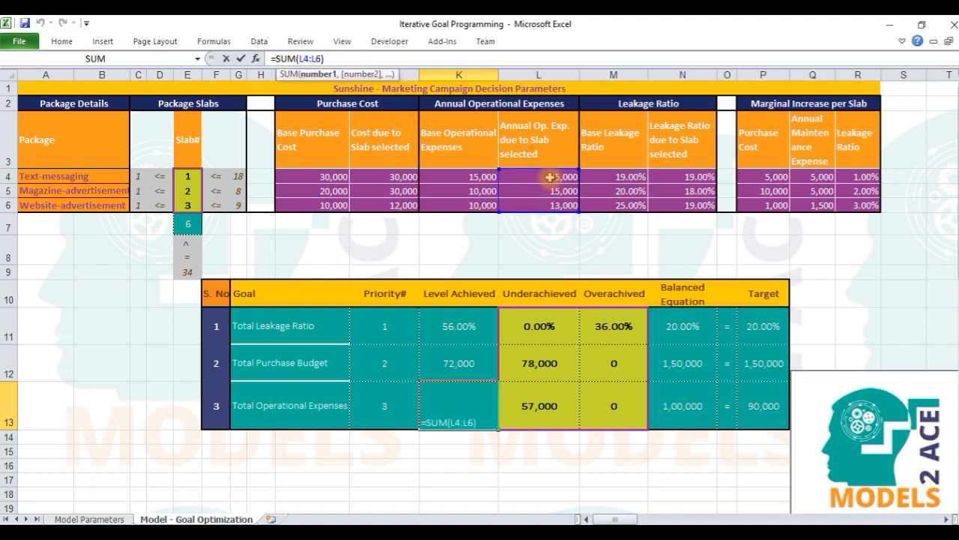
key("Escape")
left_click_drag(549, 177, 546, 201)
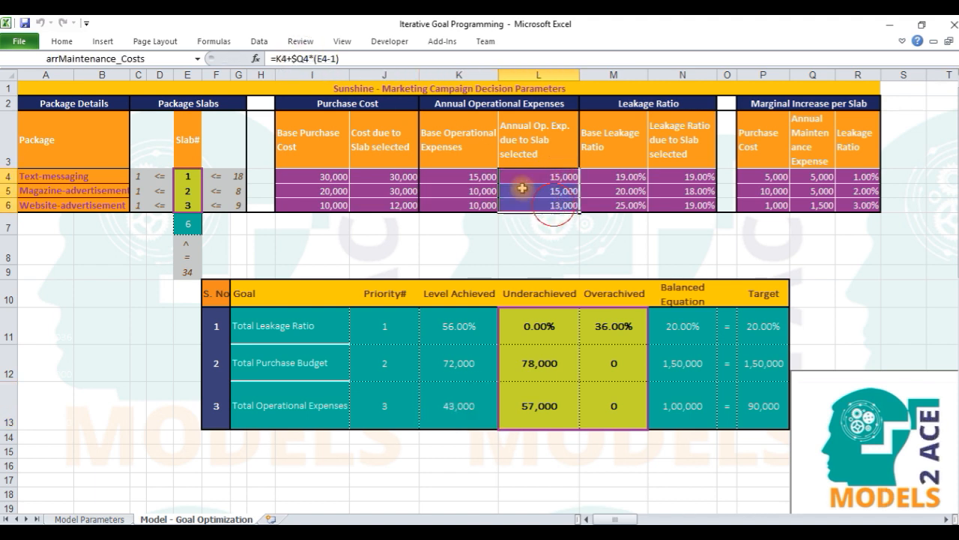
left_click(138, 59)
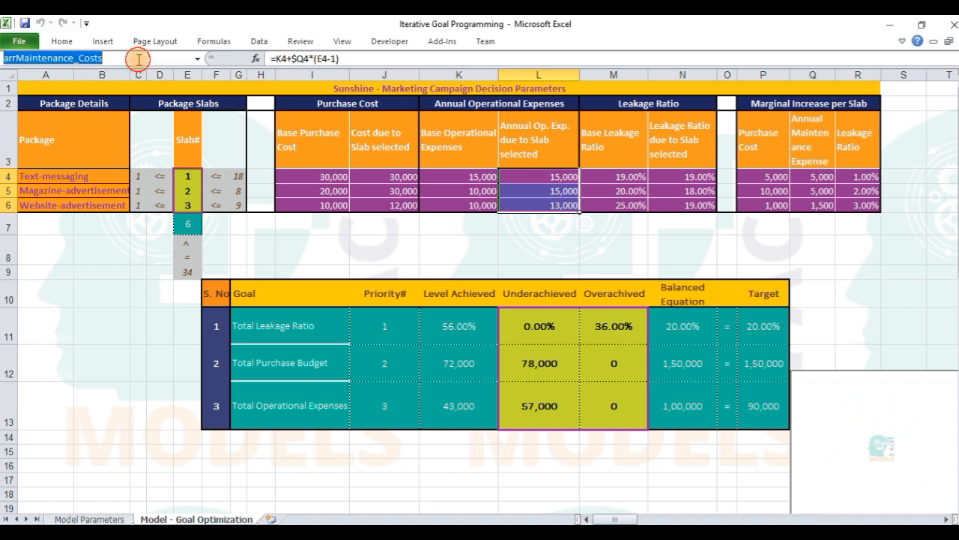
key("Escape")
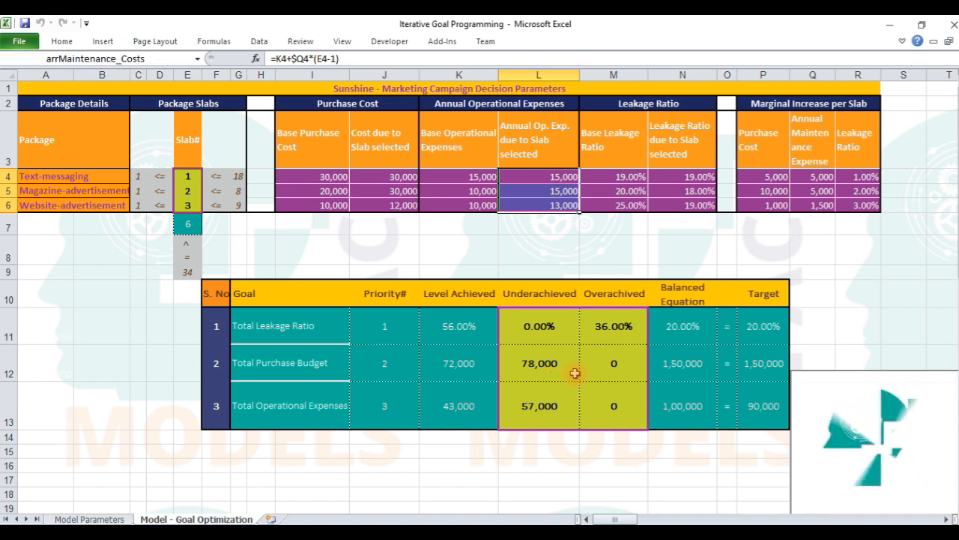
Step: Review the deviation and target ranges, and compare the Total Leakage Ratio's achieved level with its target and overachieved deviation
left_click_drag(547, 315, 598, 399)
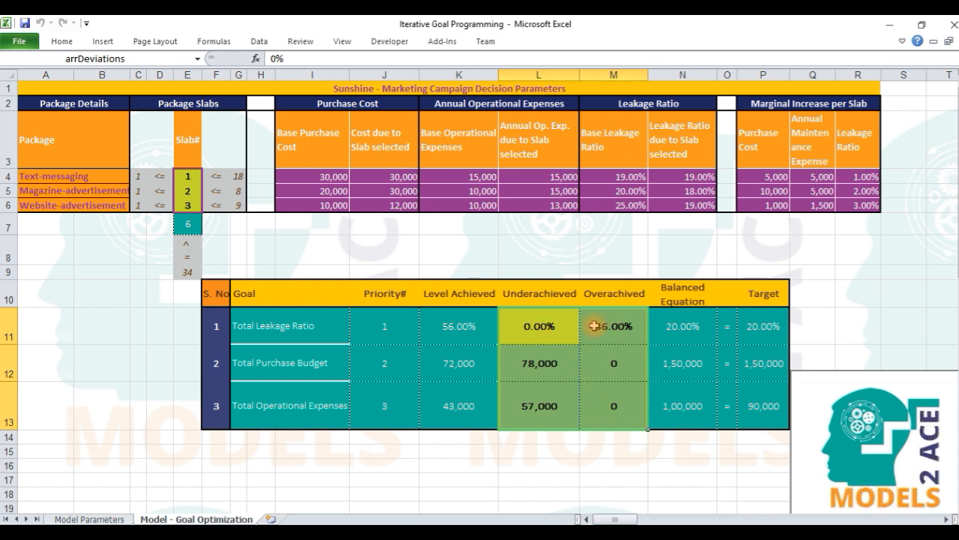
left_click_drag(755, 326, 751, 362)
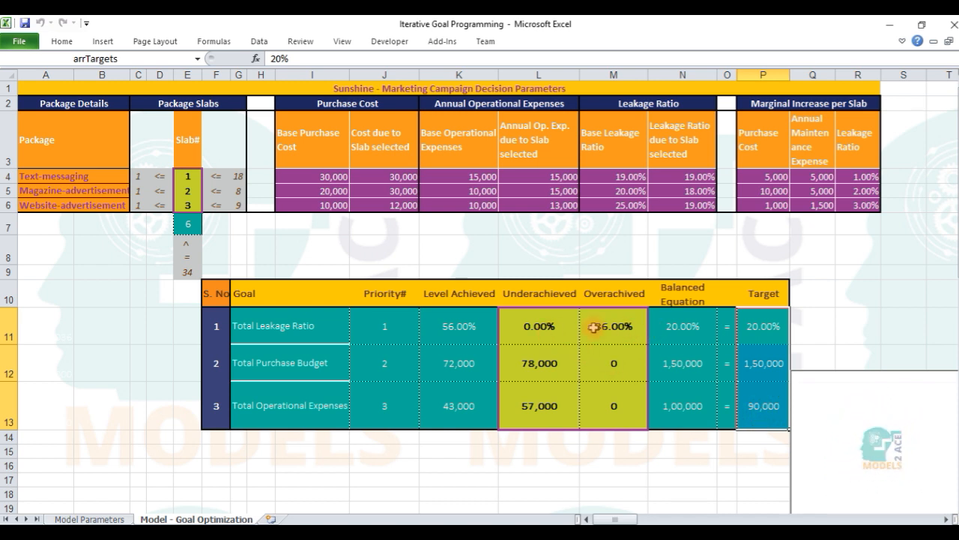
left_click(477, 325)
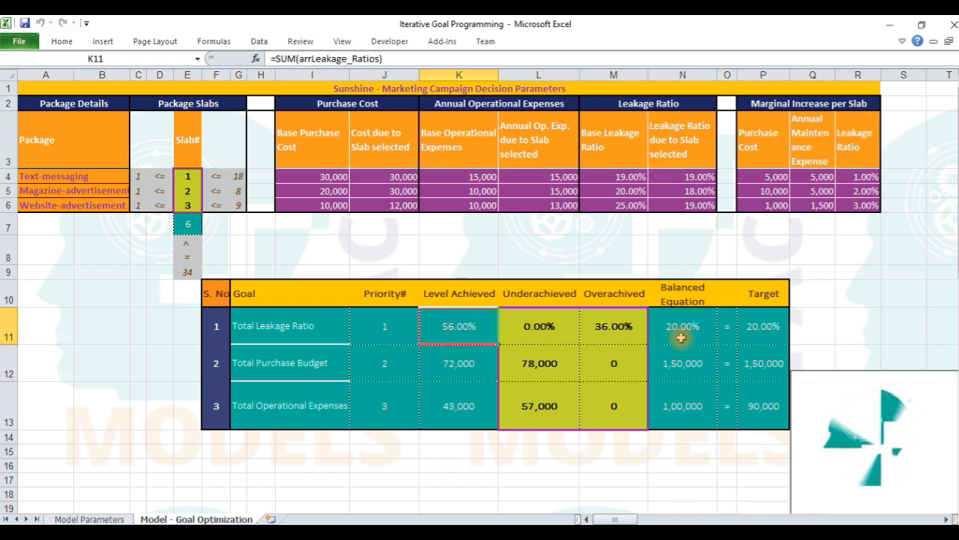
left_click(762, 326)
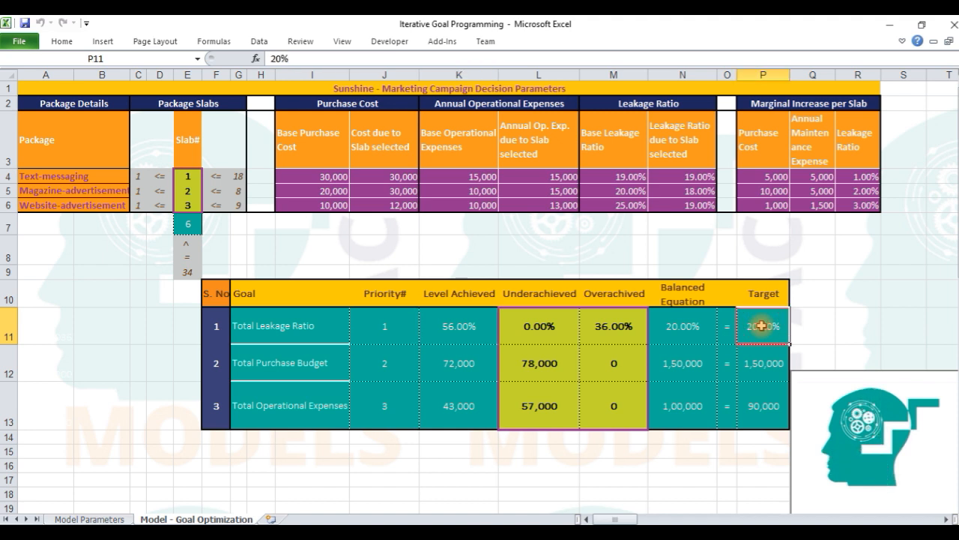
left_click(614, 323)
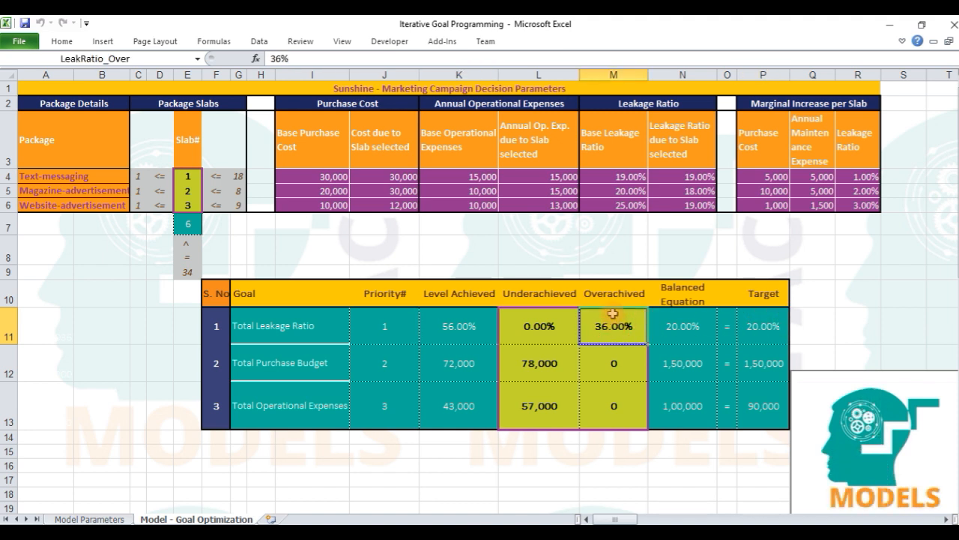
left_click_drag(614, 299, 616, 321)
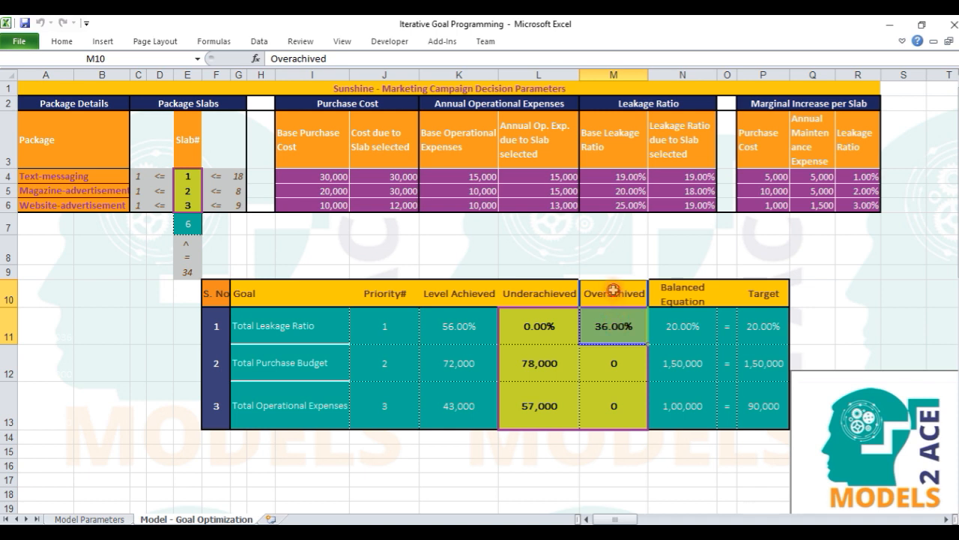
left_click(613, 289)
left_click(612, 323)
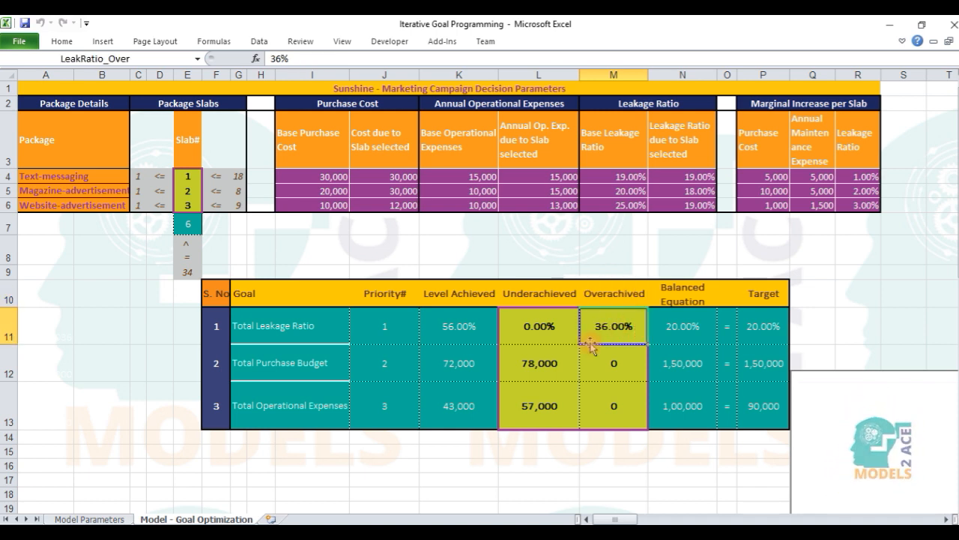
Step: Compare the Total Purchase Budget's achieved level with its target and underachieved deviation
left_click(470, 362)
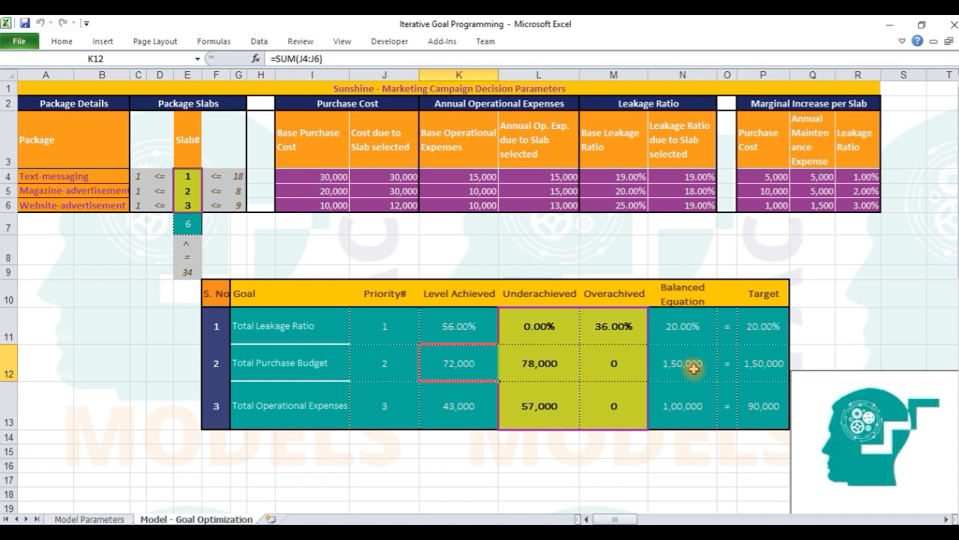
left_click(751, 362)
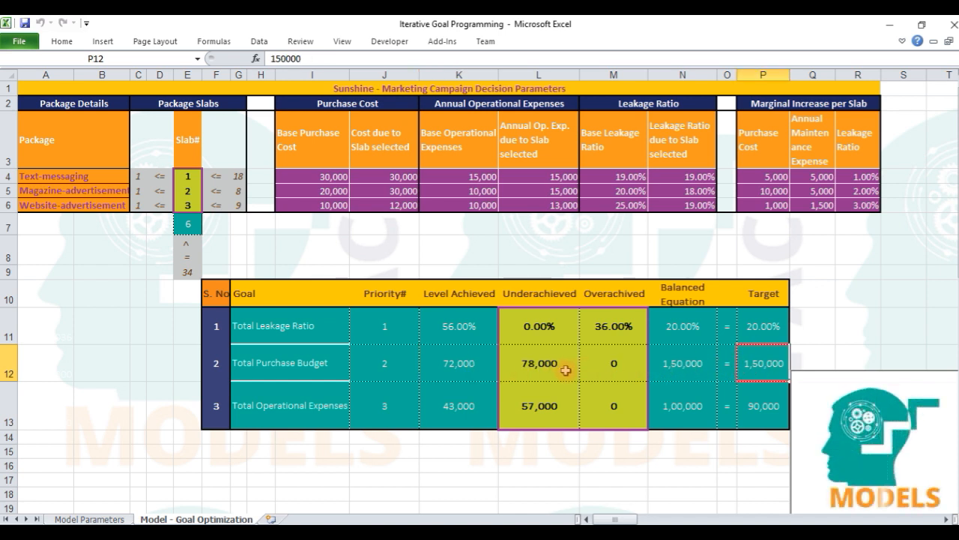
left_click(514, 366)
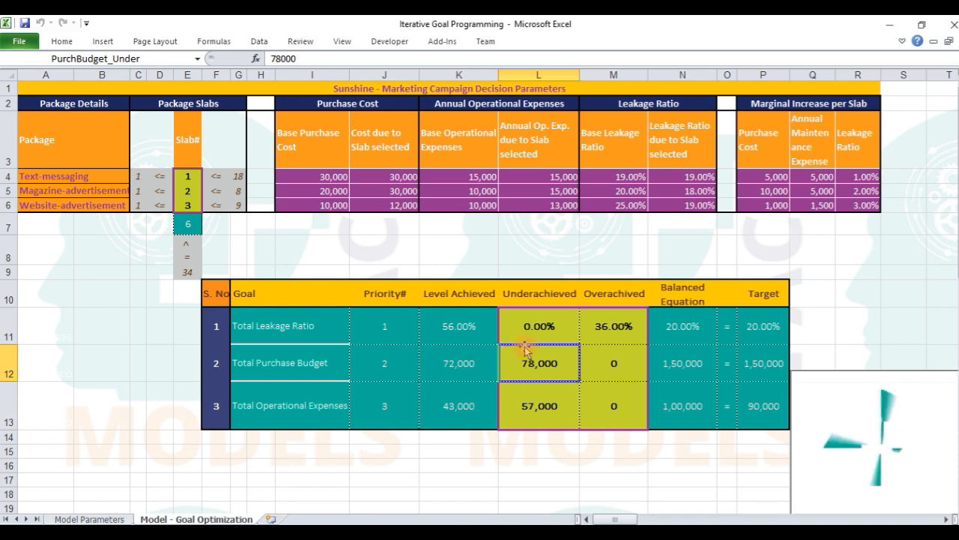
Step: Review how the achieved levels in K11:K13 and the deviations in L11:M13 feed the Balanced Equation column
left_click_drag(532, 325, 612, 405)
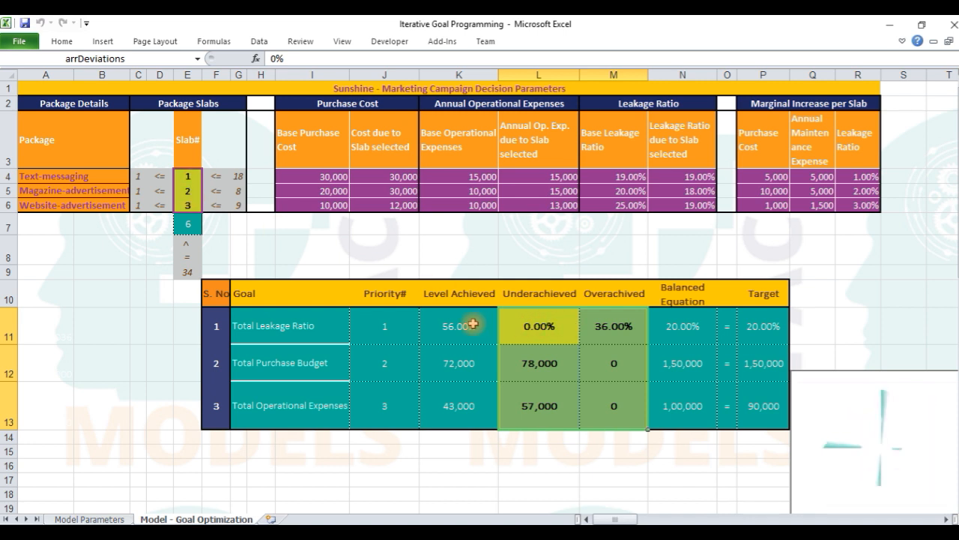
left_click_drag(459, 325, 457, 397)
left_click_drag(531, 332, 589, 420)
left_click_drag(677, 327, 678, 411)
Step: Examine the Balanced Equation formulas for all three goals in N11:N13 and the equality sign beside them
left_click(683, 327)
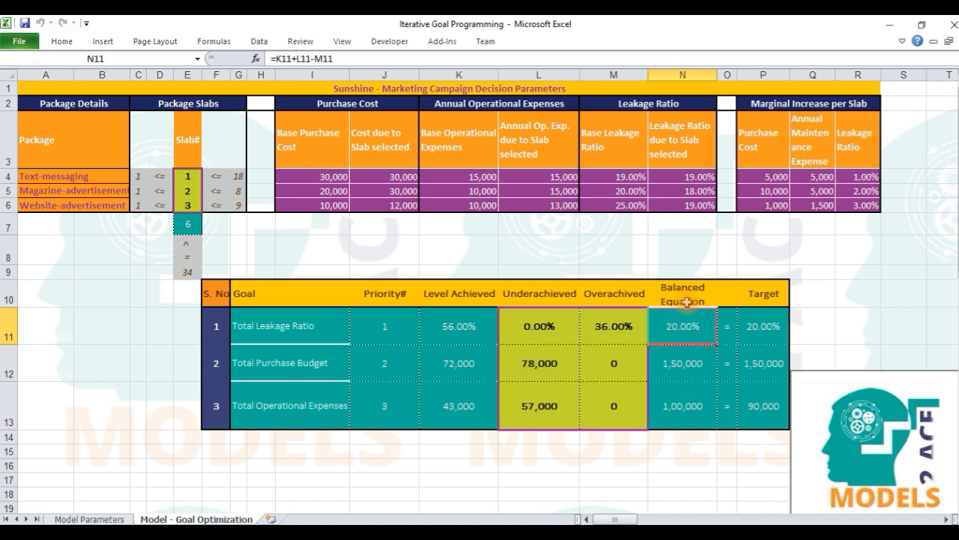
left_click(688, 300)
left_click(684, 326)
key("Down")
key("Down")
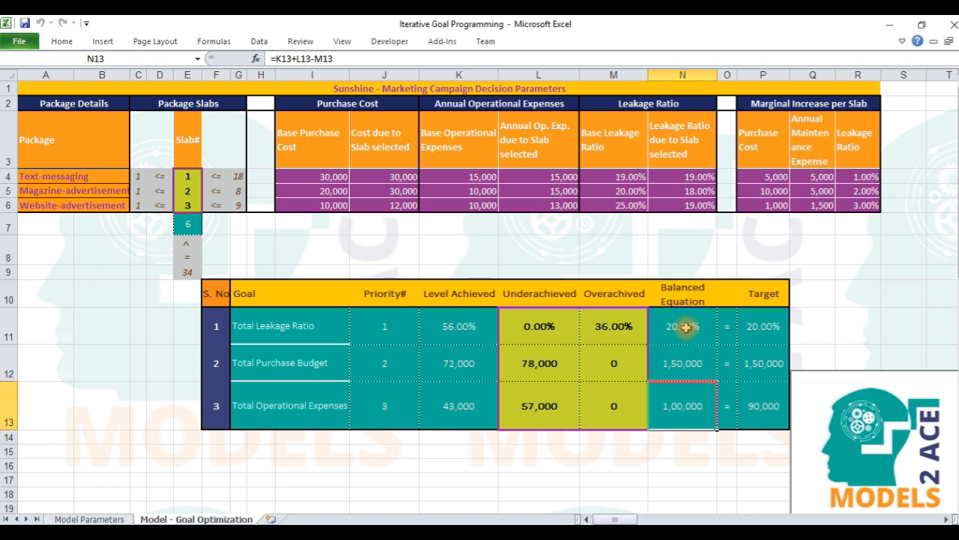
left_click(686, 327)
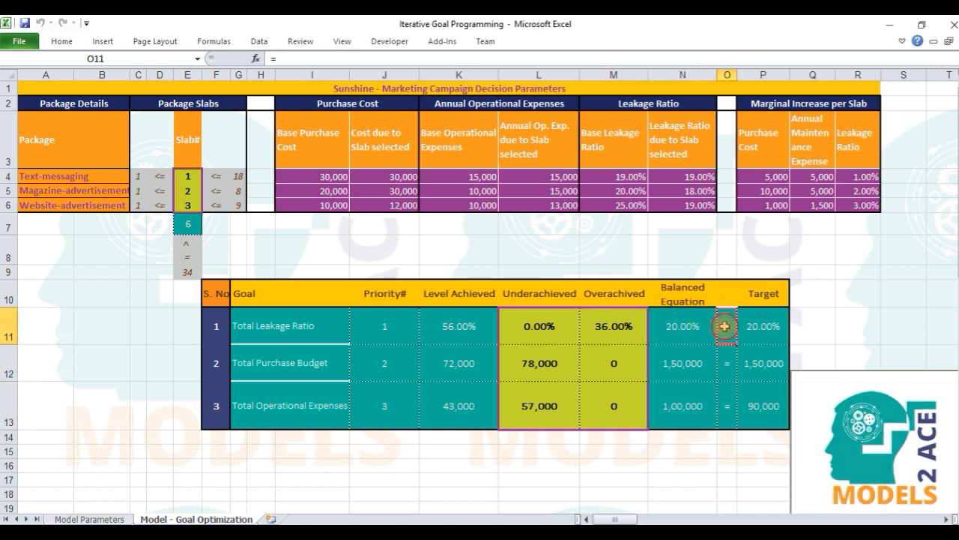
Step: Check the named ranges for balanced equations and targets, and find the Solver constraint that equates them
left_click_drag(682, 327, 682, 404)
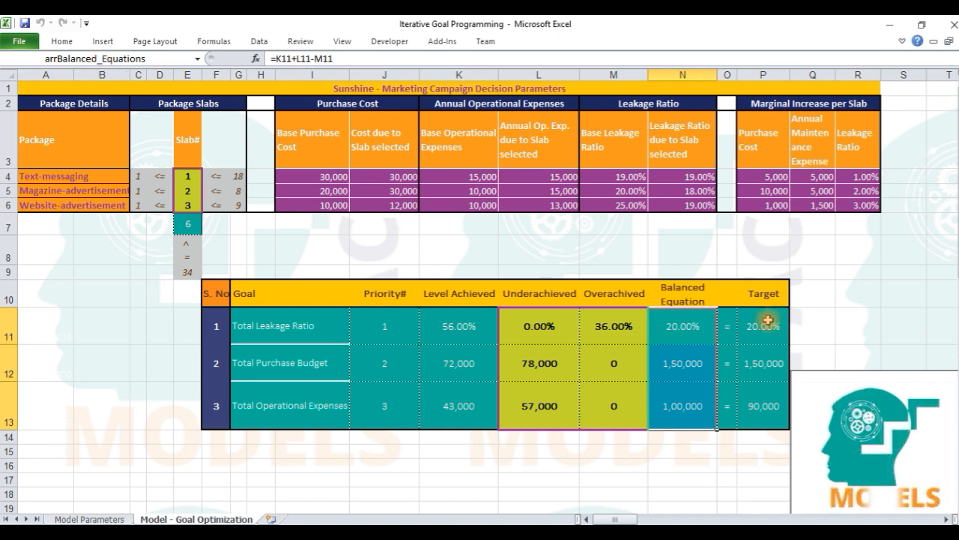
left_click_drag(772, 322, 767, 412)
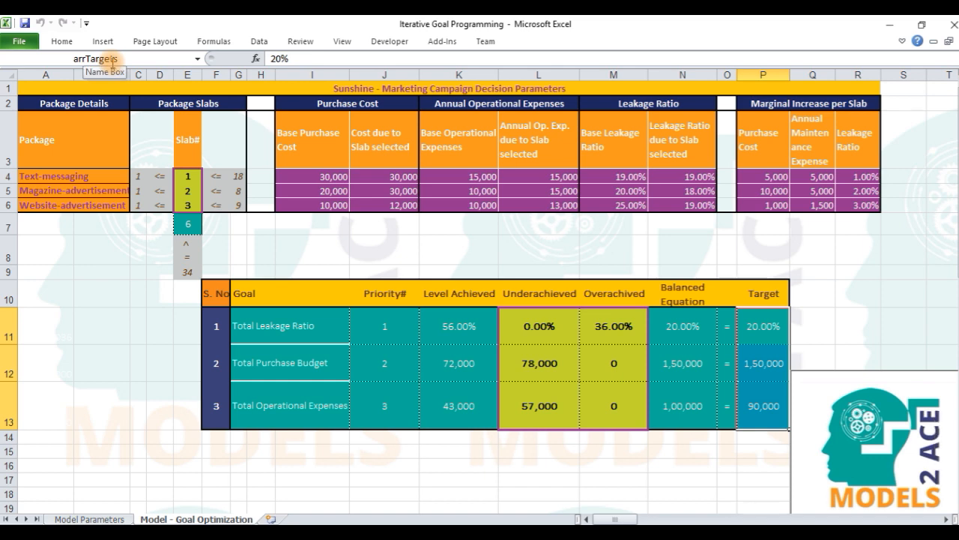
left_click(258, 41)
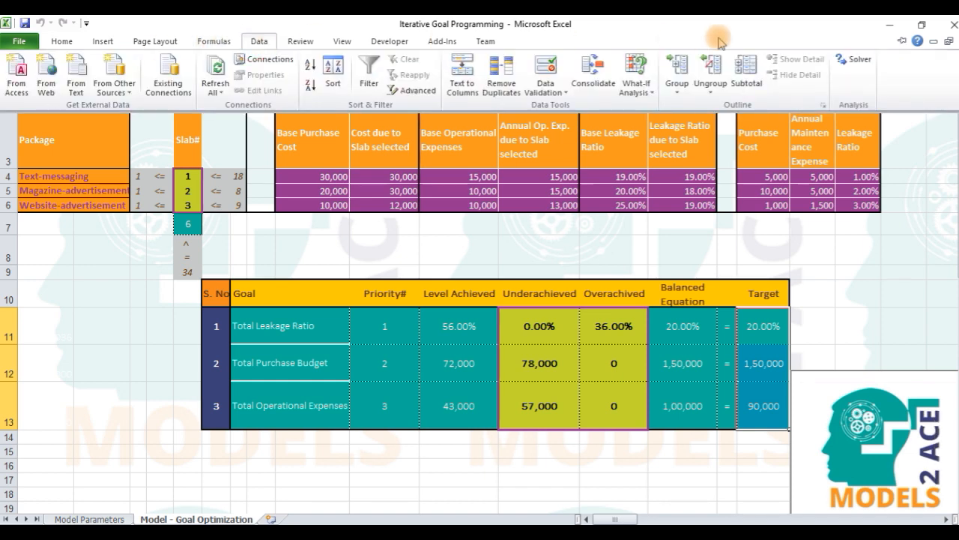
left_click(863, 64)
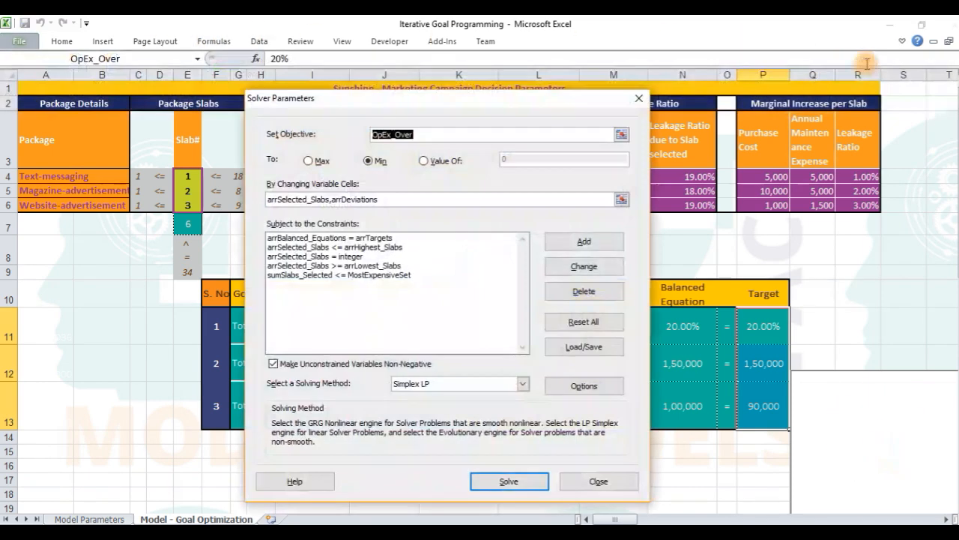
left_click(357, 239)
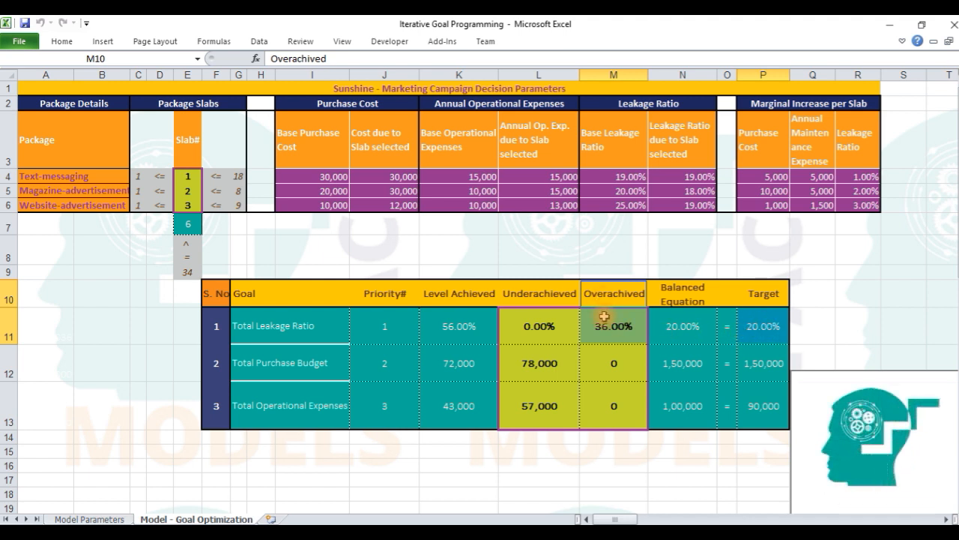
Step: Set the Solver objective to minimize the Total Leakage Ratio's overachieved deviation in M11
left_click(254, 42)
left_click(840, 60)
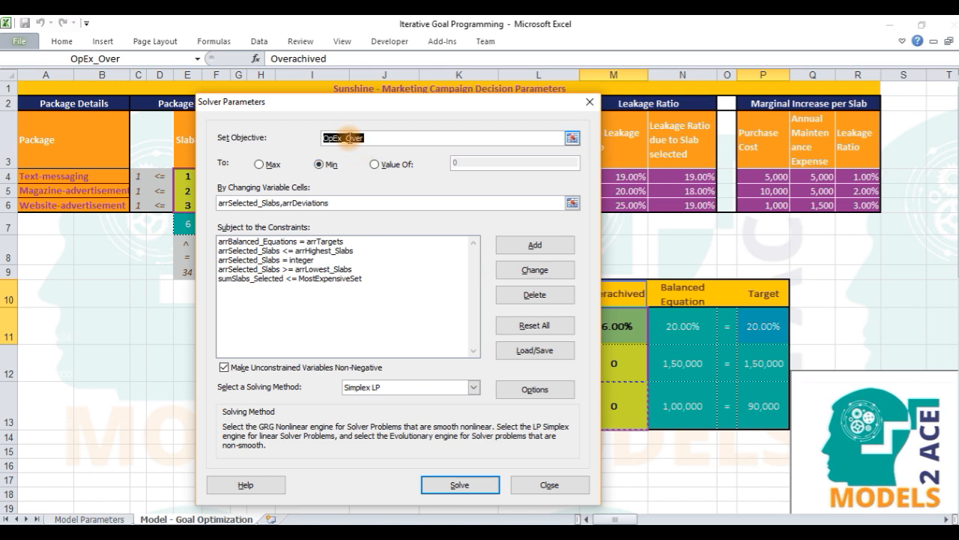
left_click(687, 328)
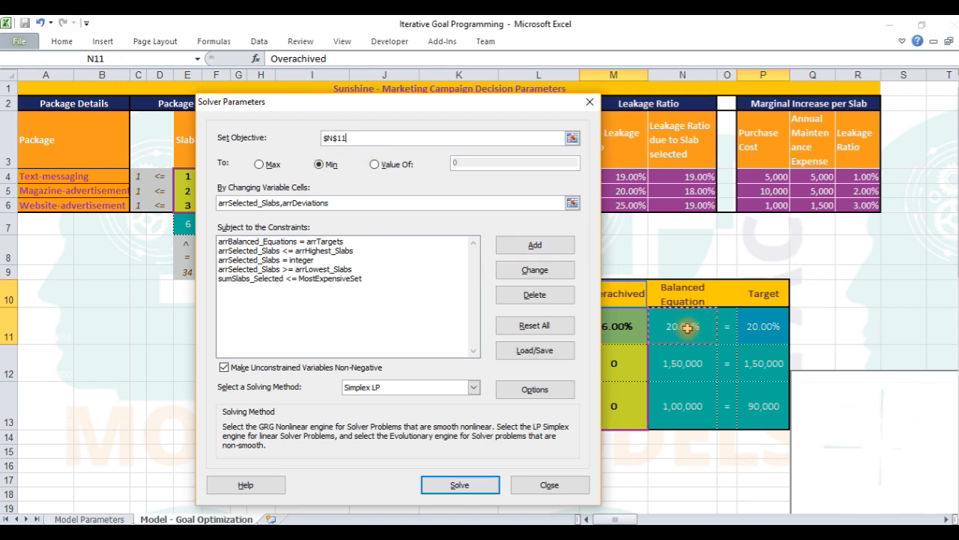
left_click(624, 326)
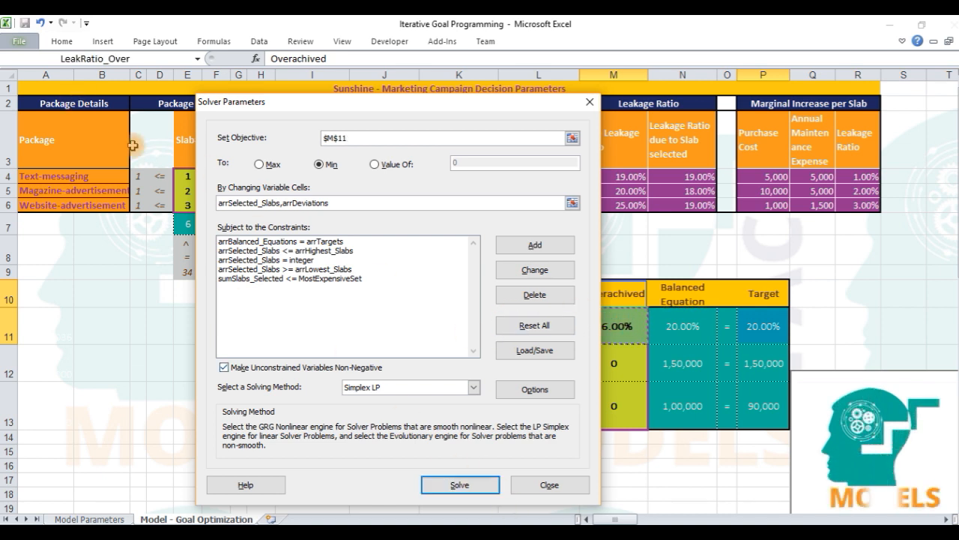
Step: Solve the model with Simplex LP and Ignore Integer Constraints enabled, and keep the Solver solution
left_click(536, 390)
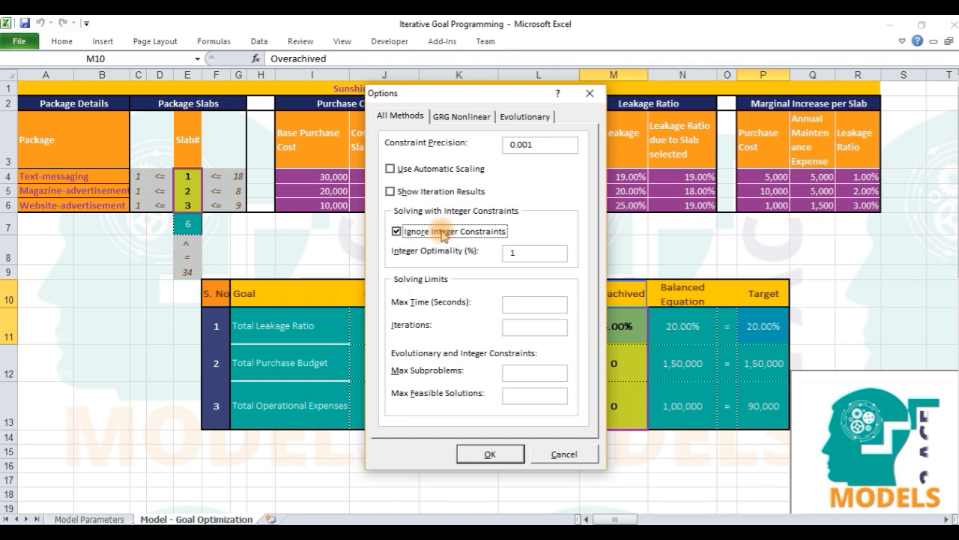
left_click(491, 454)
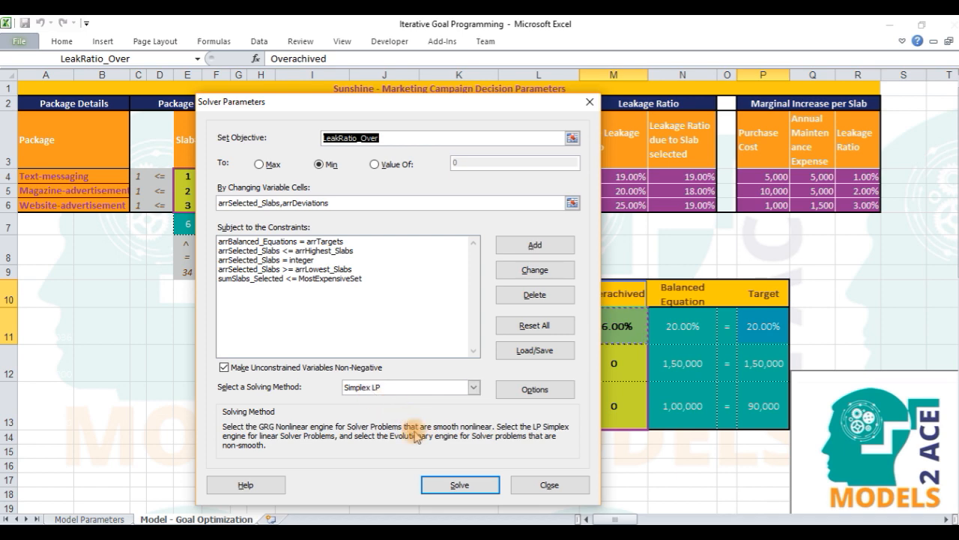
left_click(459, 485)
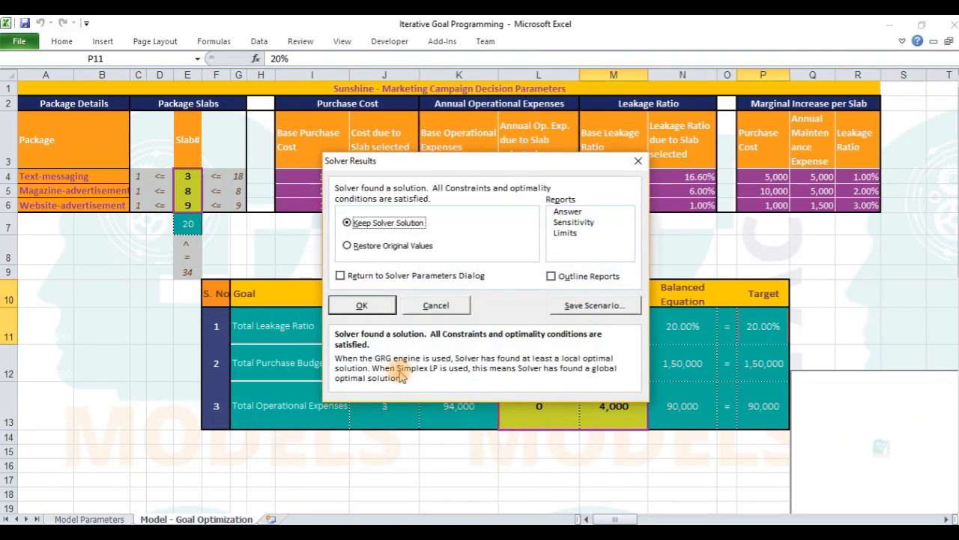
left_click(360, 305)
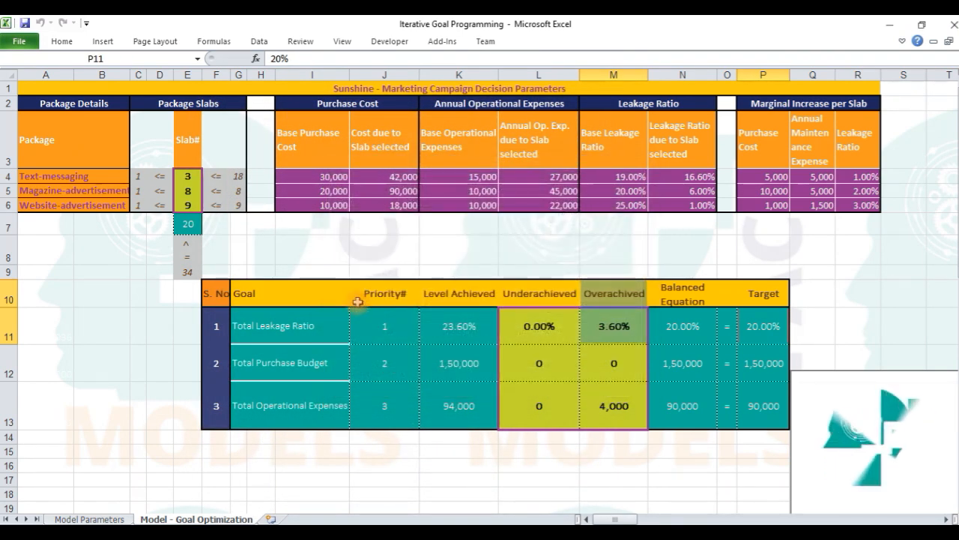
Step: Review the minimized leakage deviation in M11, the solved slabs in E4:E6 and the goal deviations in L11:M13
left_click(599, 325)
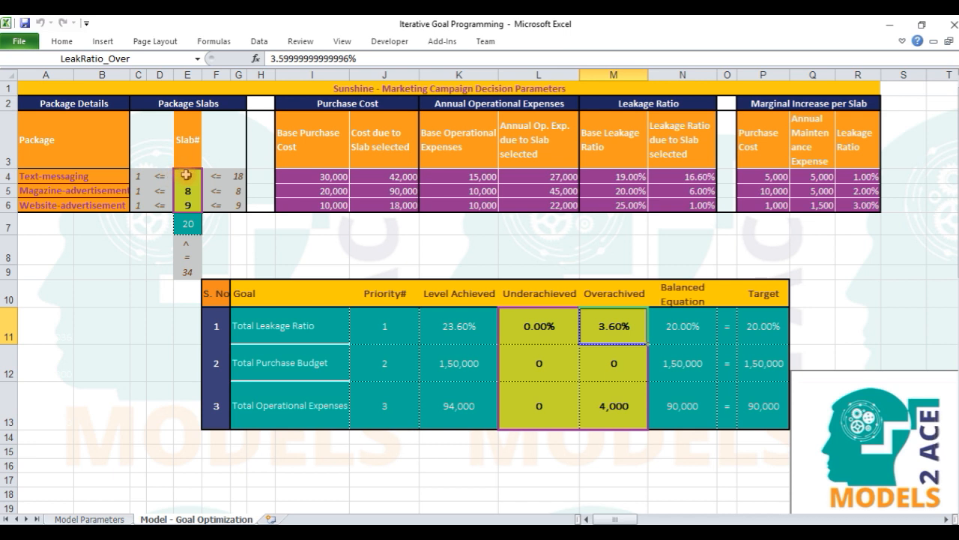
left_click_drag(187, 175, 189, 211)
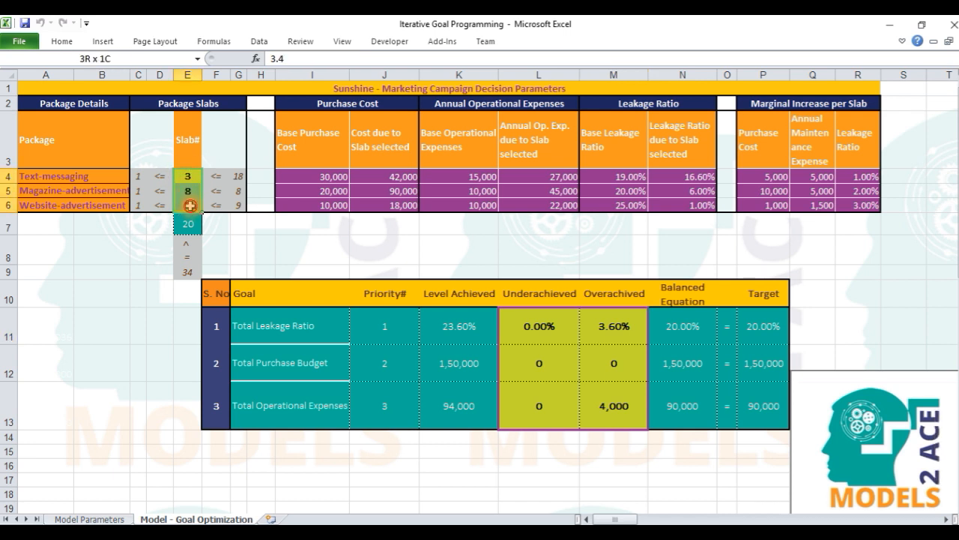
left_click_drag(538, 327, 595, 400)
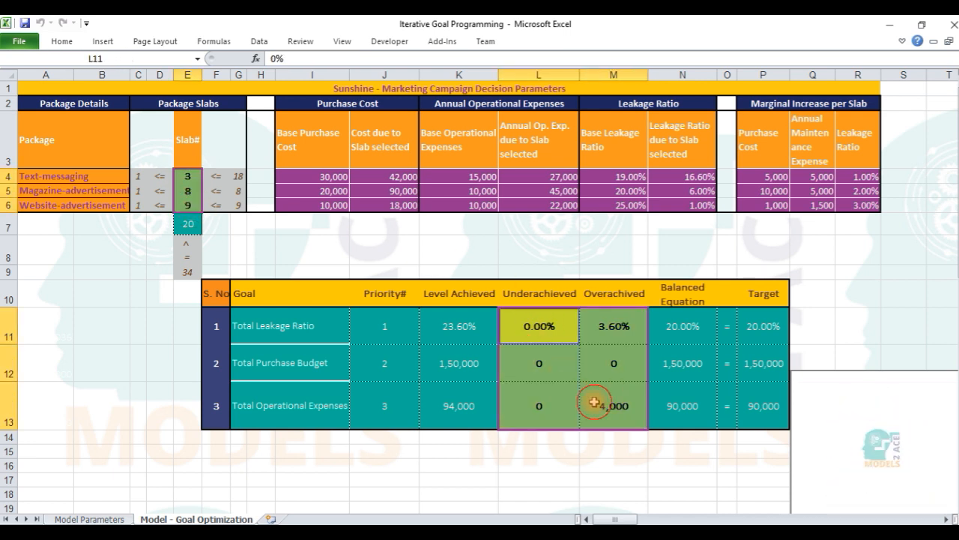
Step: Match each solved slab in E4:E6 with its package: text-messaging, magazine-advertisement and website-advertisement
left_click(189, 178)
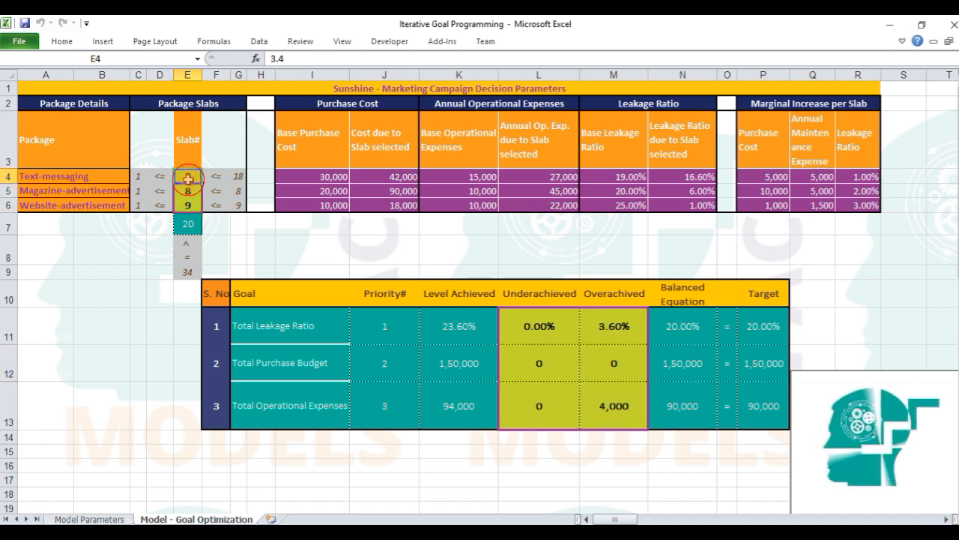
left_click(103, 174)
left_click(187, 192)
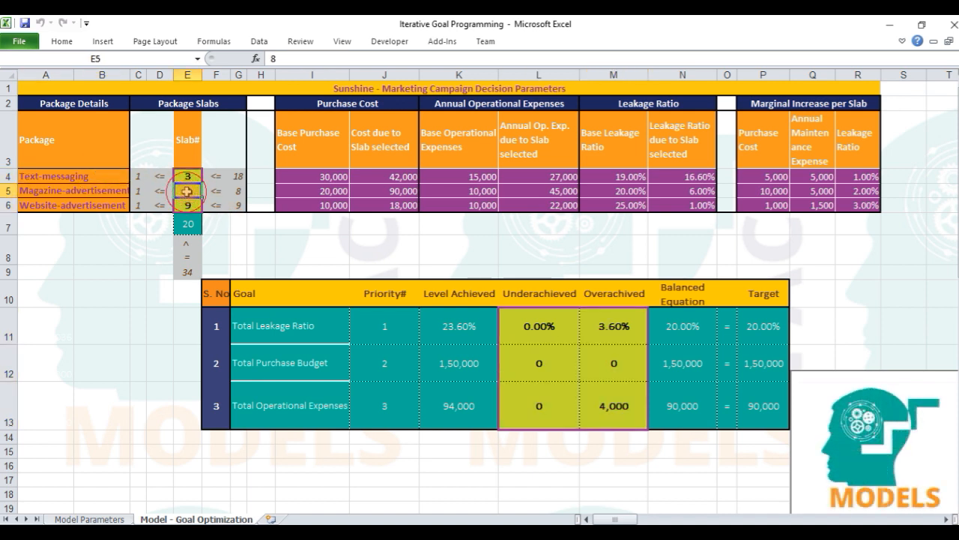
left_click(120, 192)
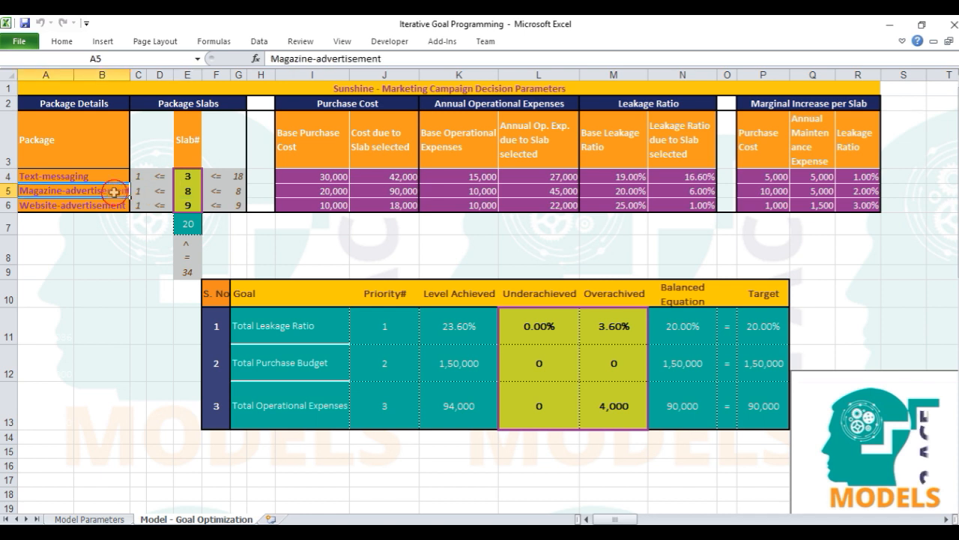
left_click(186, 206)
left_click(117, 205)
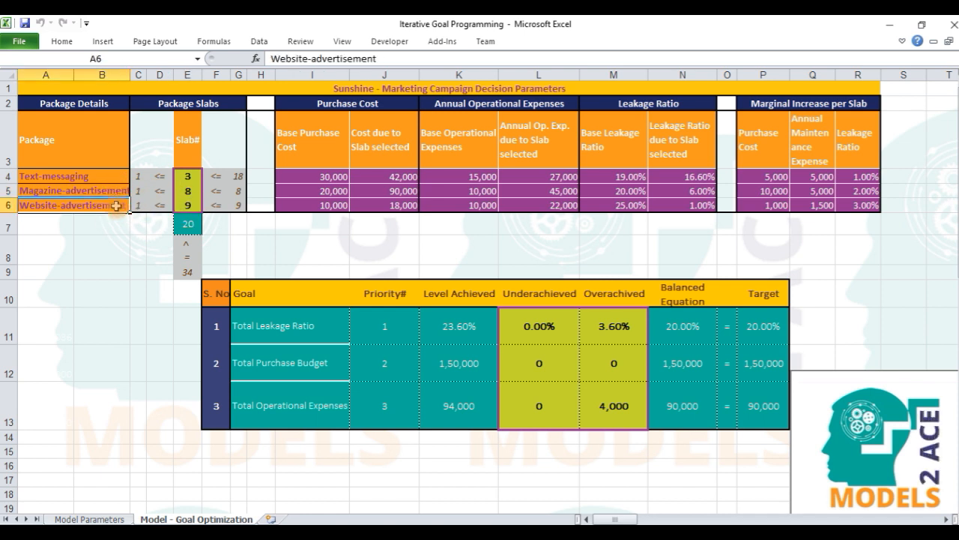
Step: Compare the Total Leakage Ratio's solved level with its target, and check the overachieved deviation and its cell name
left_click(460, 324)
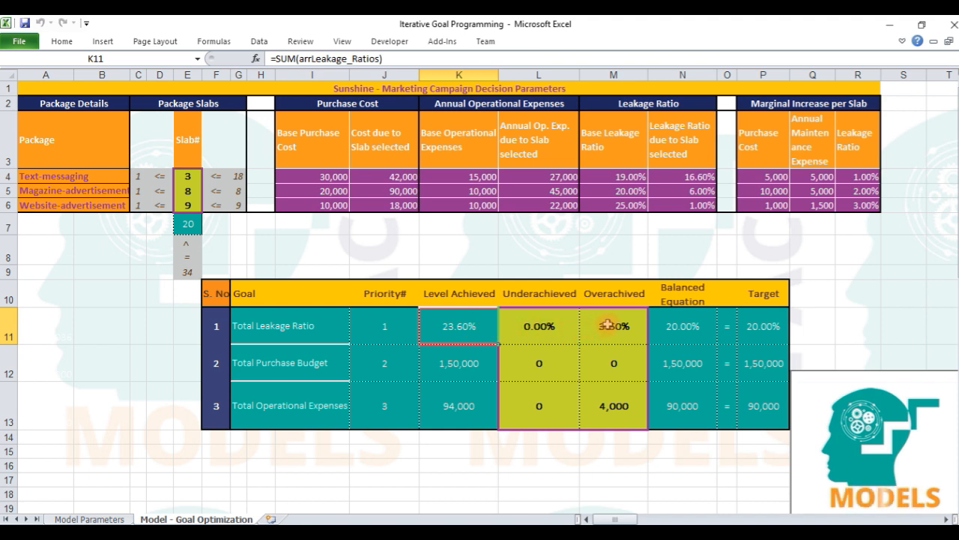
left_click(771, 318)
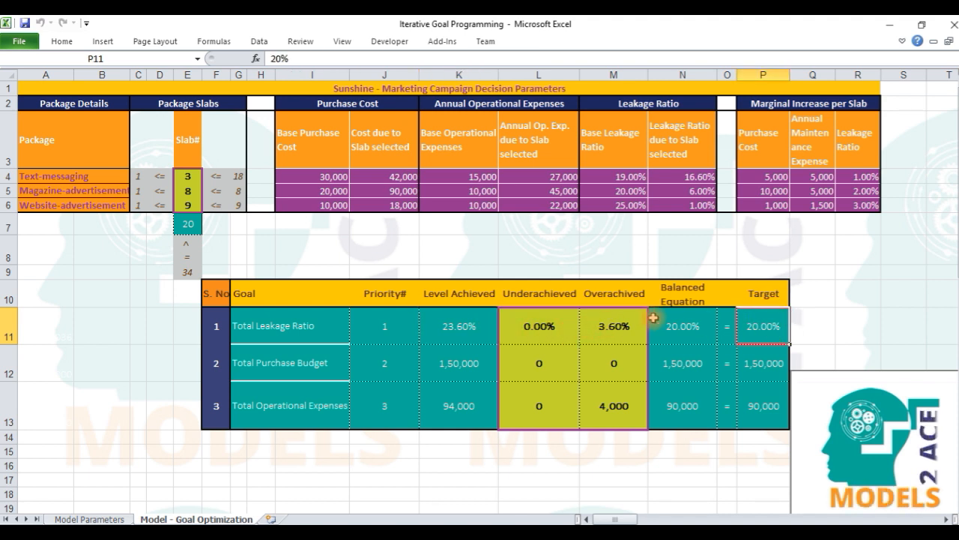
left_click(624, 325)
left_click_drag(621, 308, 619, 299)
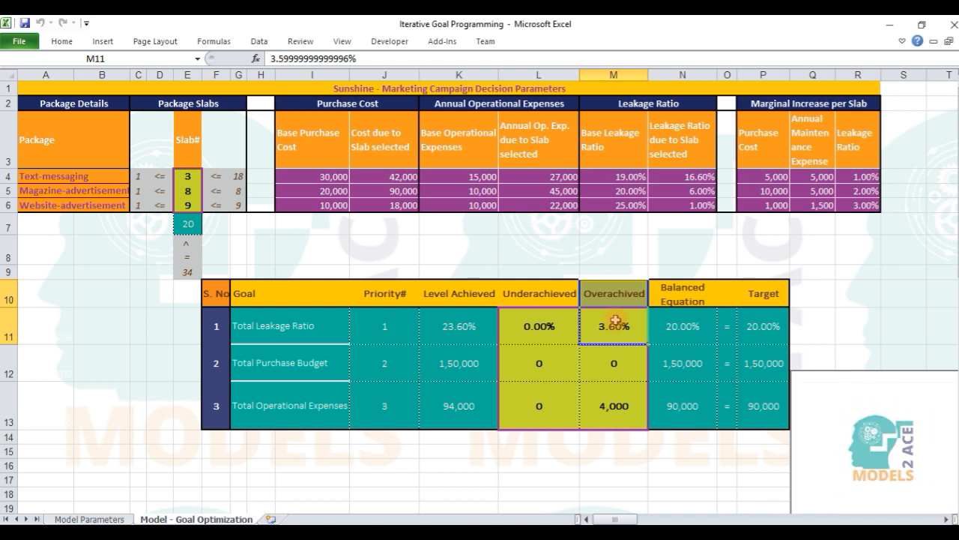
left_click(621, 336)
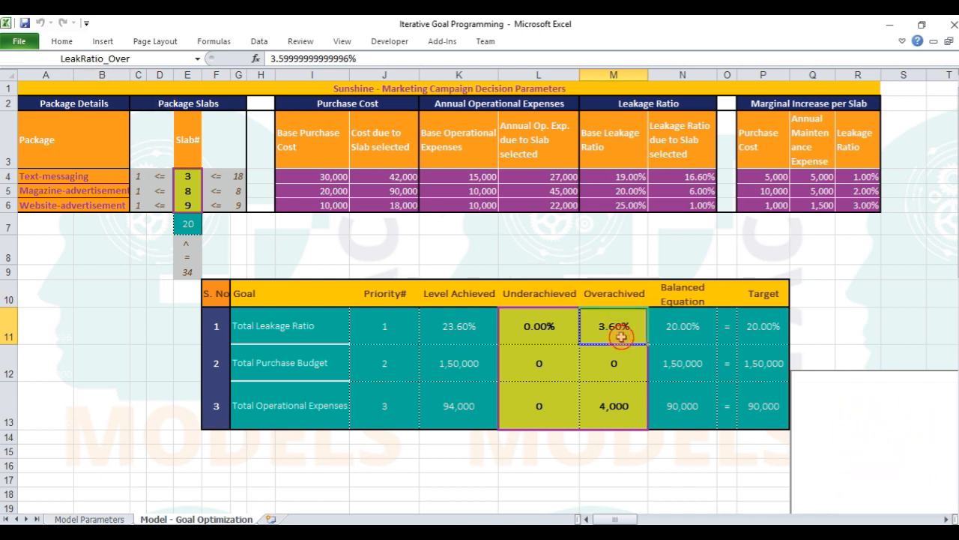
left_click(131, 57)
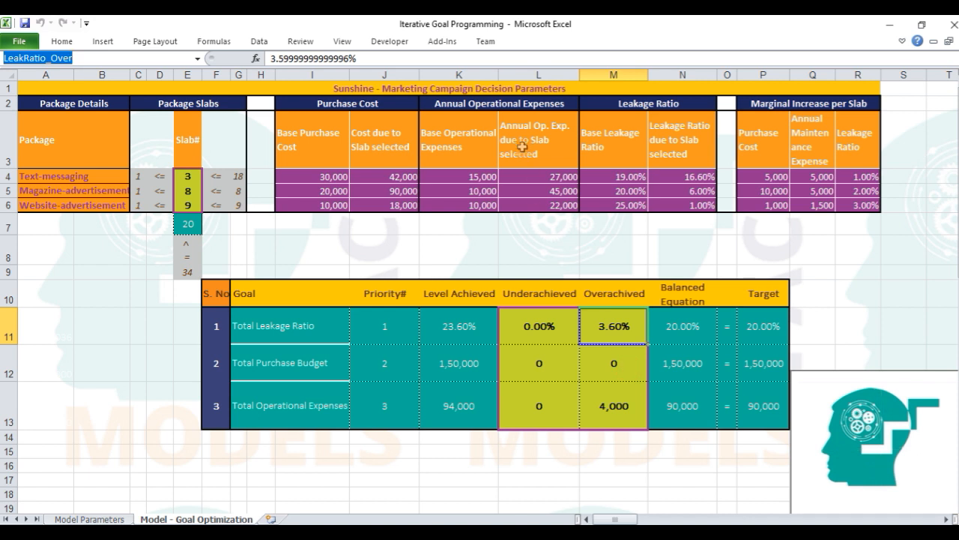
Step: Examine the Total Purchase Budget goal's target and overachieved deviation alongside the first goal's overachieved deviation
left_click(308, 360)
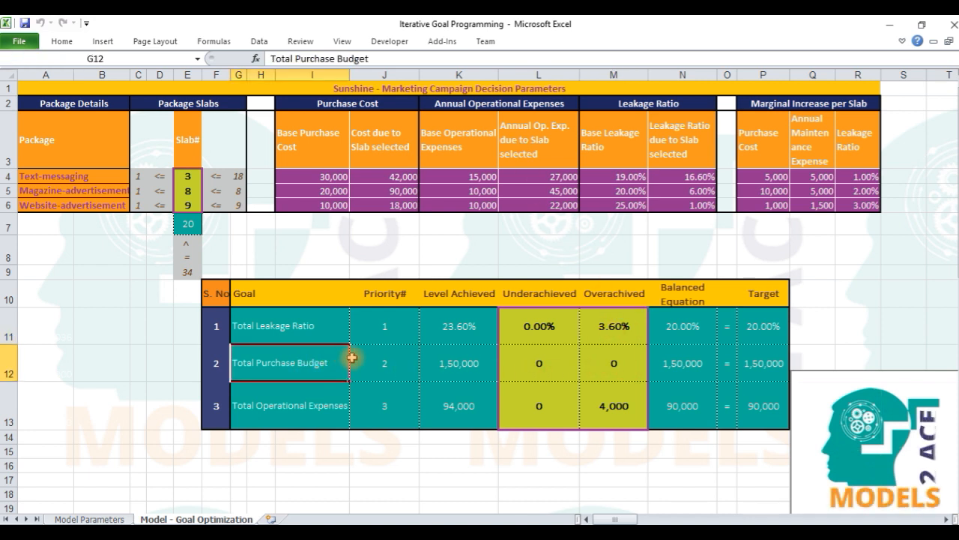
left_click(774, 364)
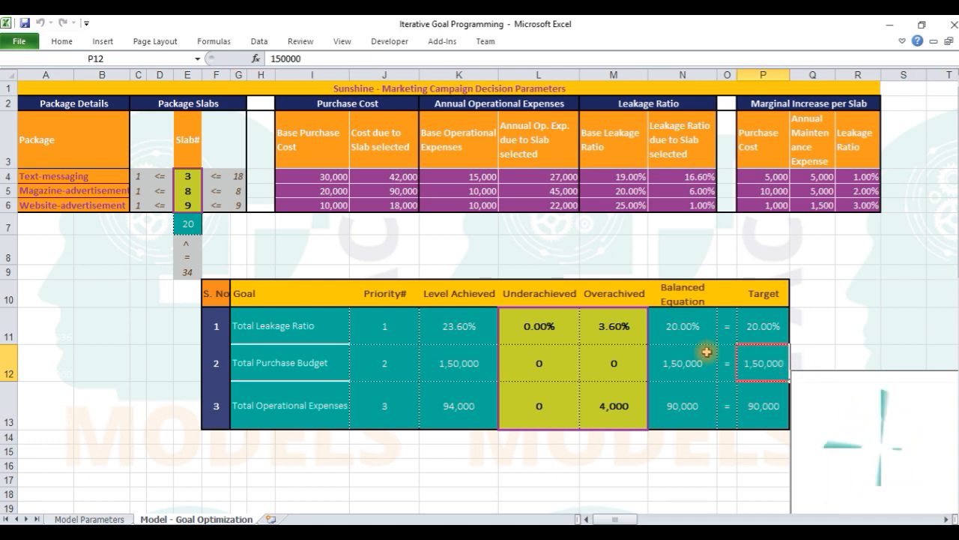
left_click(605, 359)
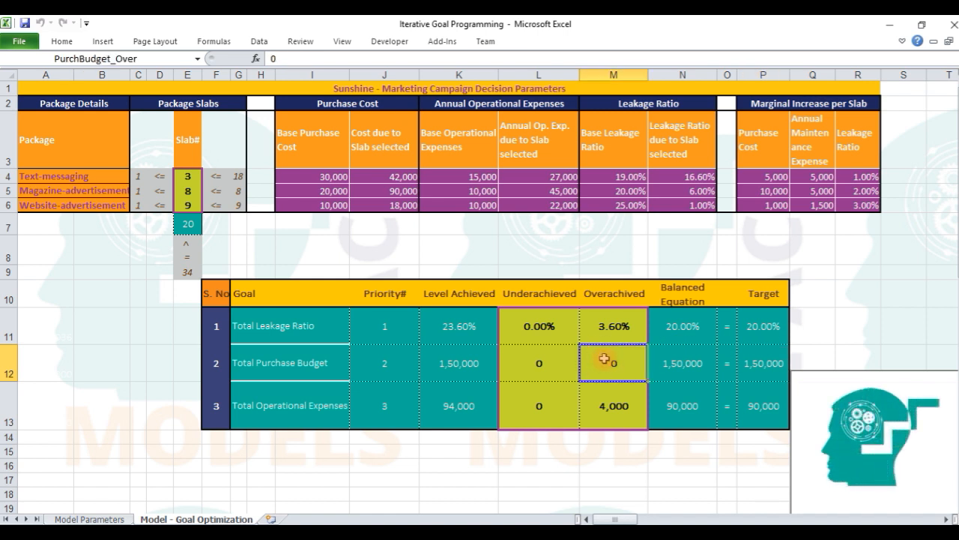
left_click_drag(612, 328, 613, 299)
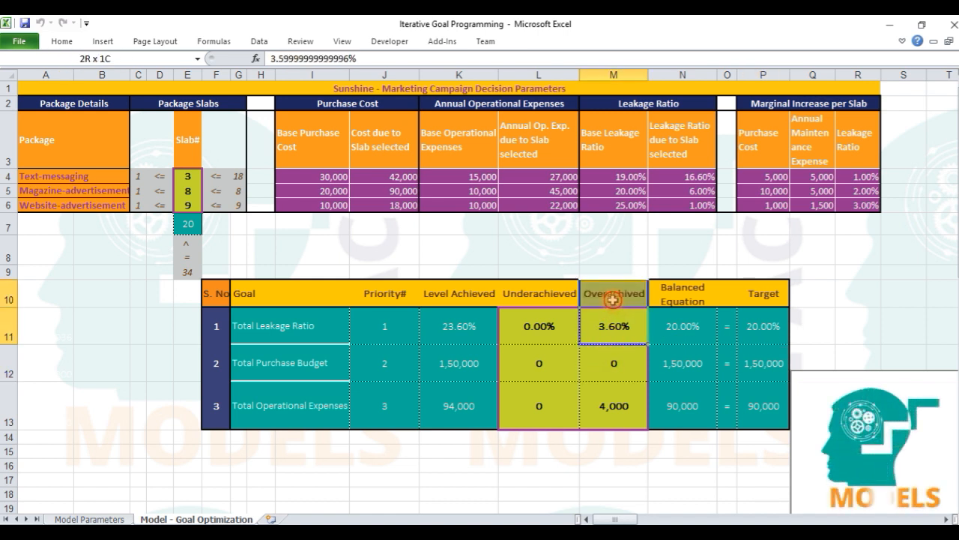
left_click(242, 361)
left_click(216, 362)
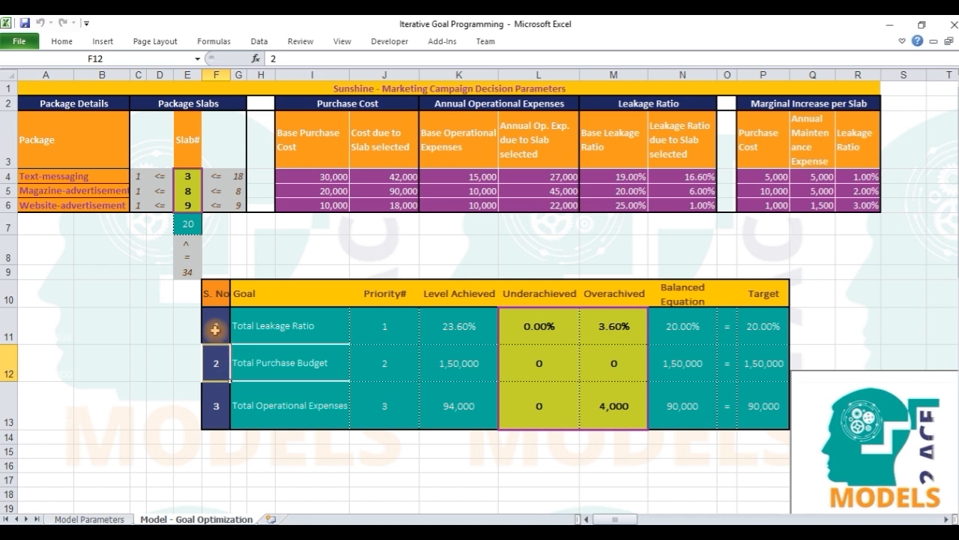
Step: Compare goal 1's achieved level with its overachieved deviation to decide which value the second goal must preserve
left_click(215, 329)
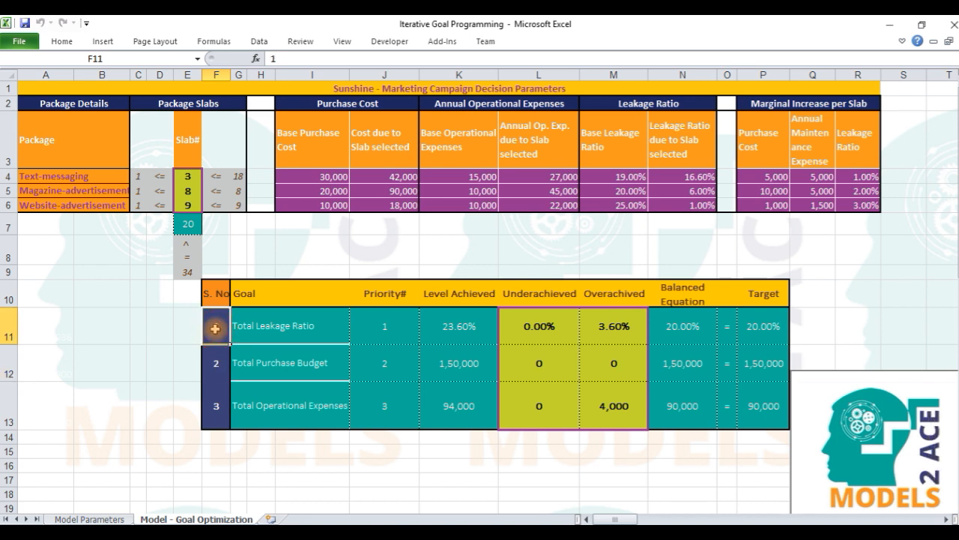
left_click(610, 324)
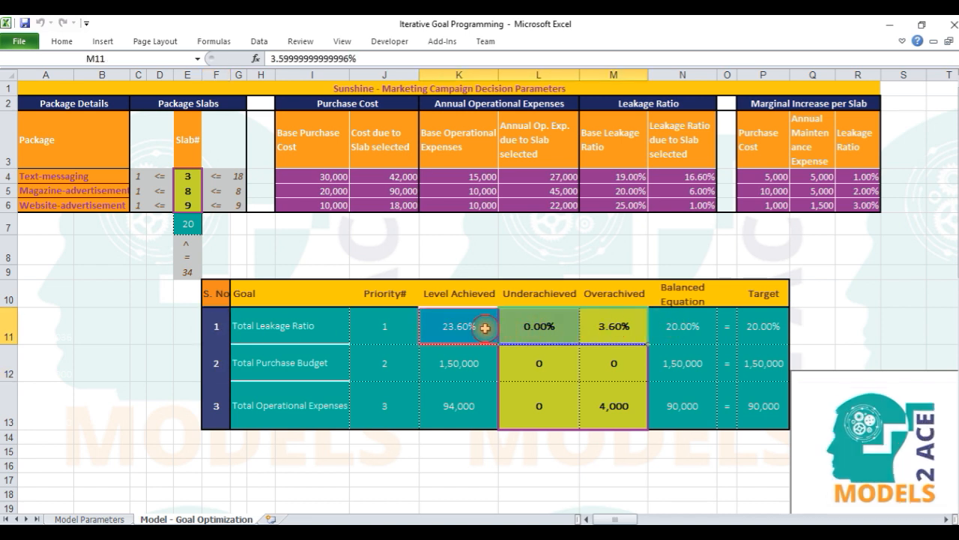
left_click(460, 327)
left_click(458, 299)
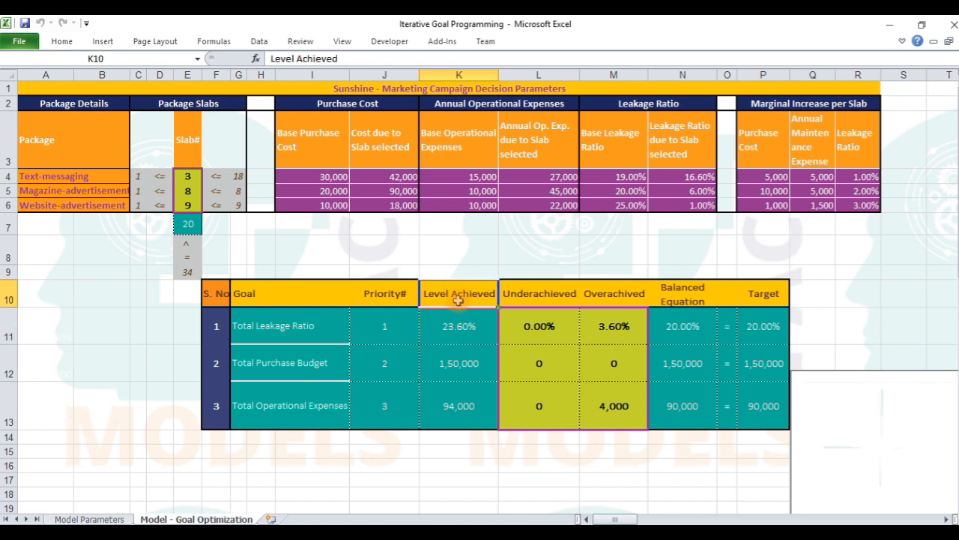
left_click(619, 311)
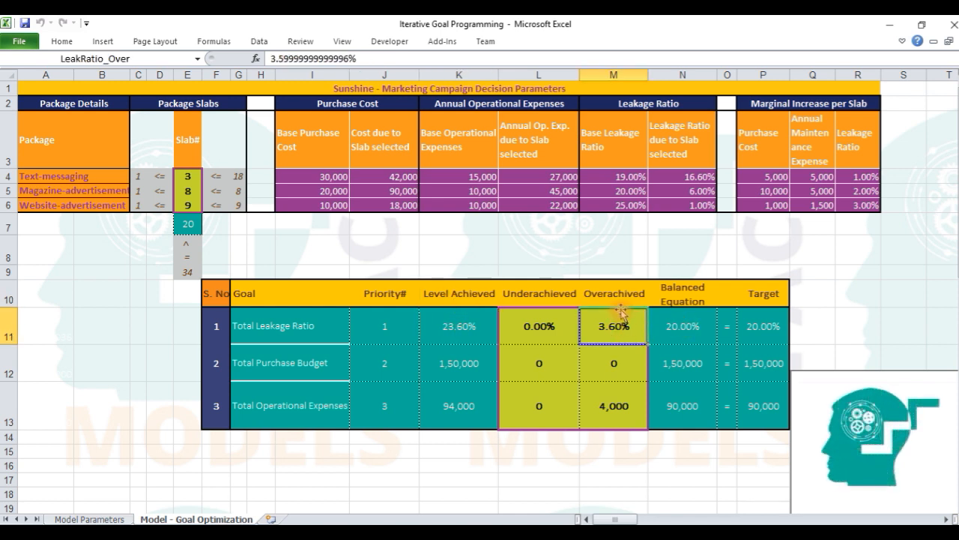
left_click(616, 295)
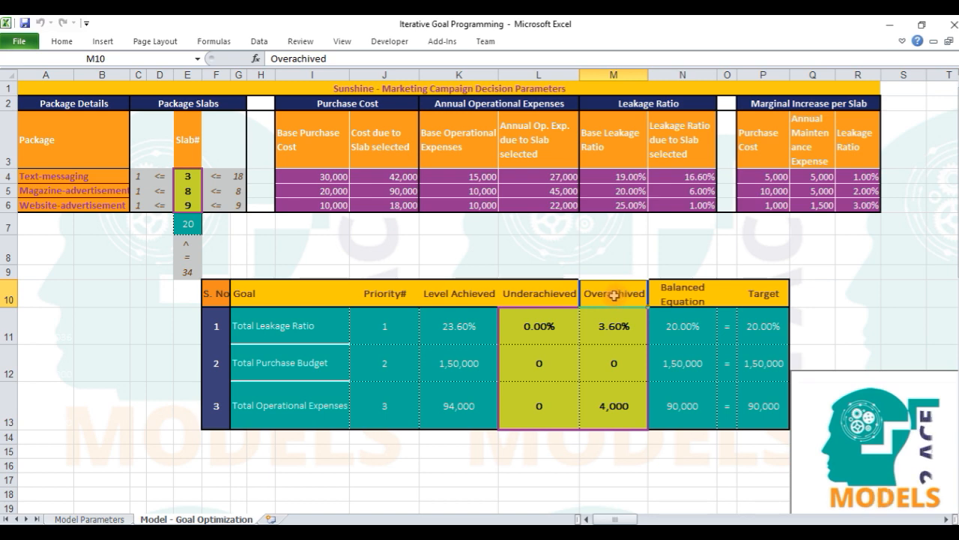
Step: Set the Solver objective to minimize the Total Purchase Budget's overachieved deviation in M12
left_click(259, 41)
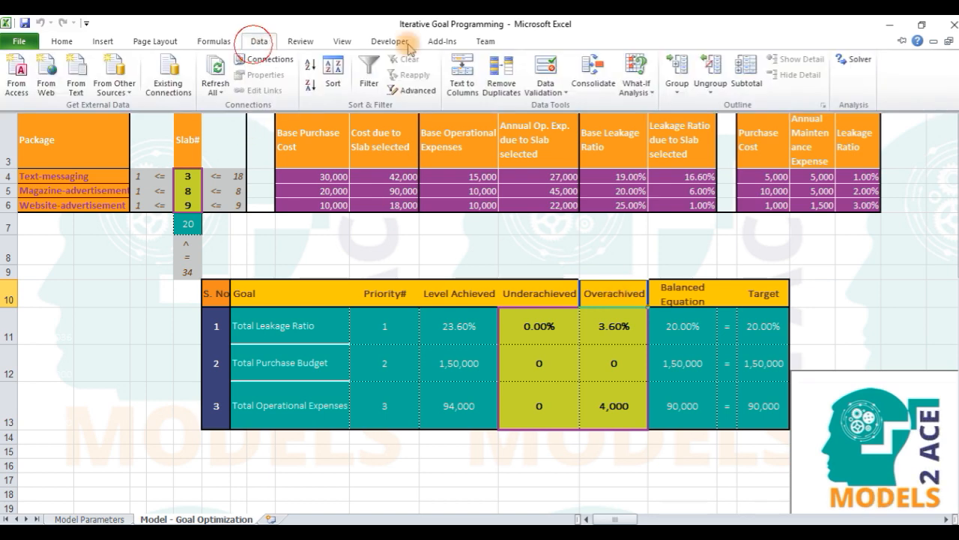
left_click(842, 60)
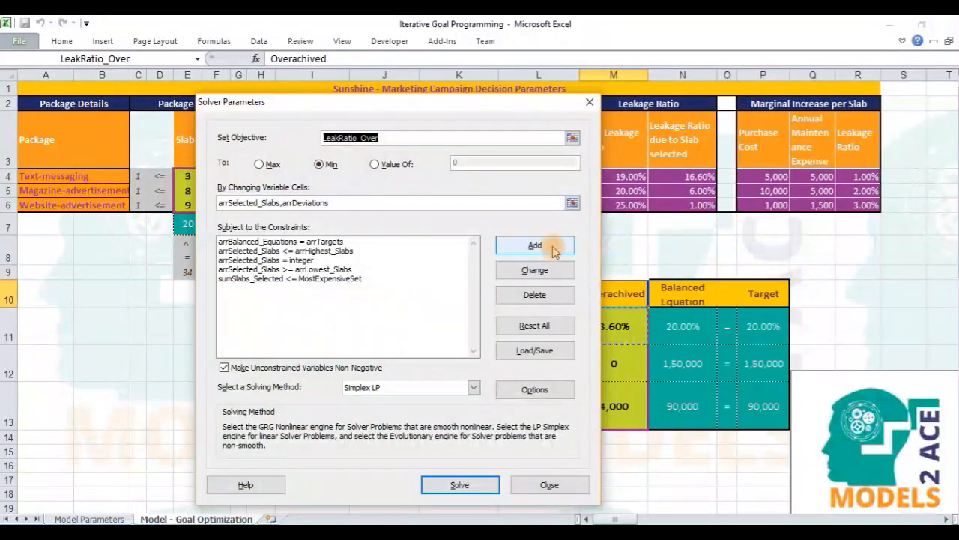
left_click(405, 137)
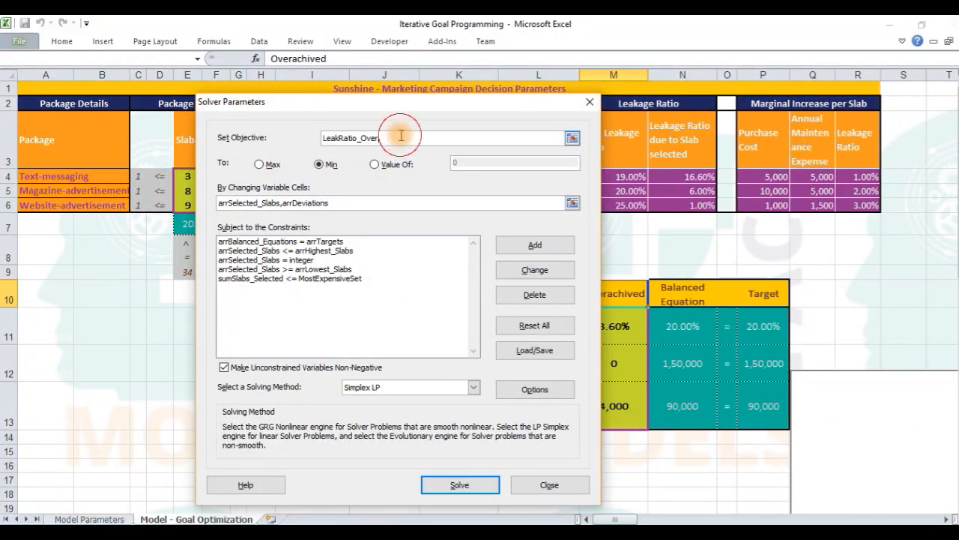
left_click(631, 360)
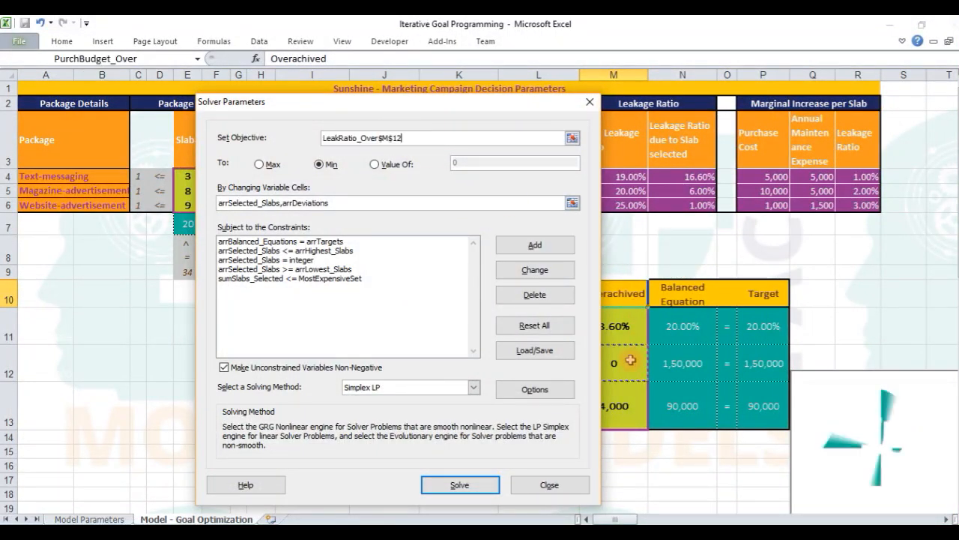
left_click(572, 138)
left_click(617, 363)
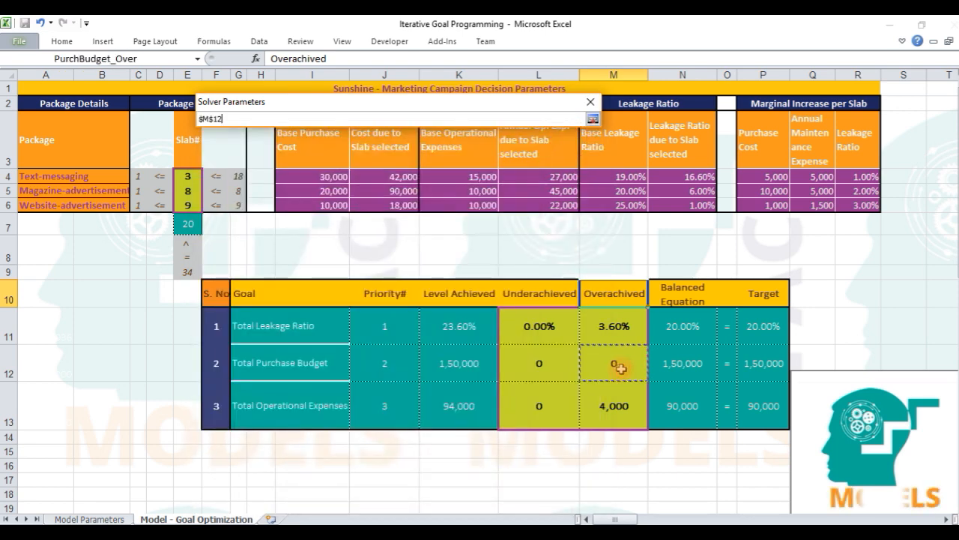
left_click(593, 119)
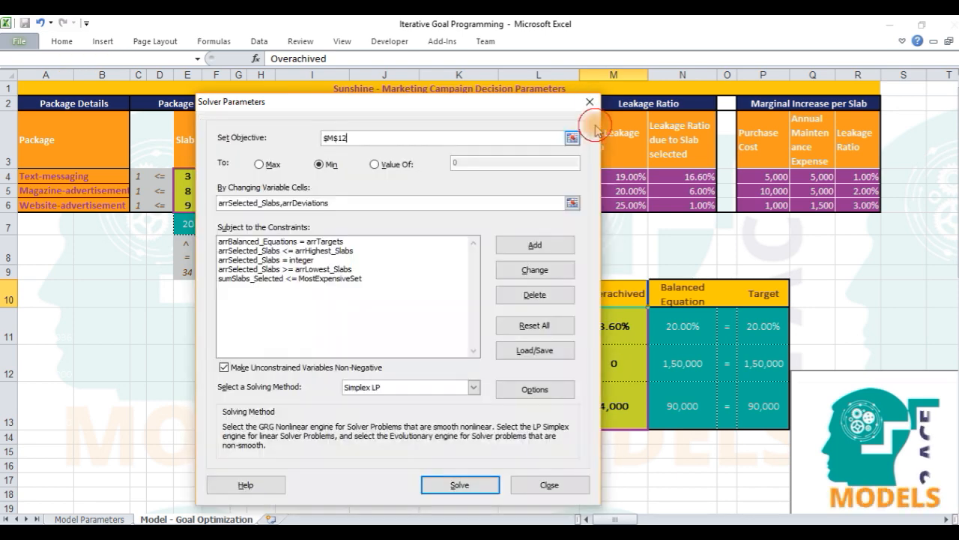
Step: Add a Solver constraint keeping the leakage ratio's overachieved deviation in M11 <= 0.036
left_click(535, 247)
left_click(602, 317)
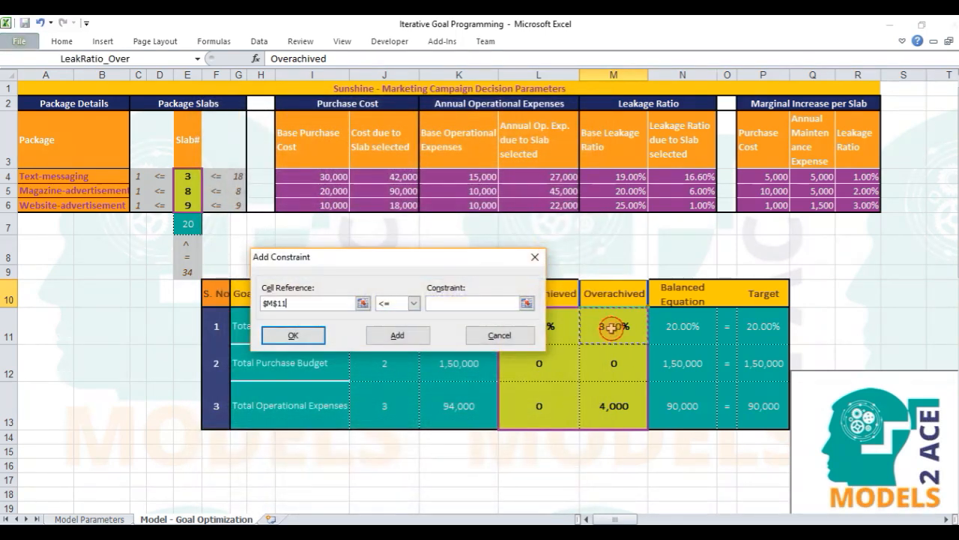
left_click(491, 303)
type("0")
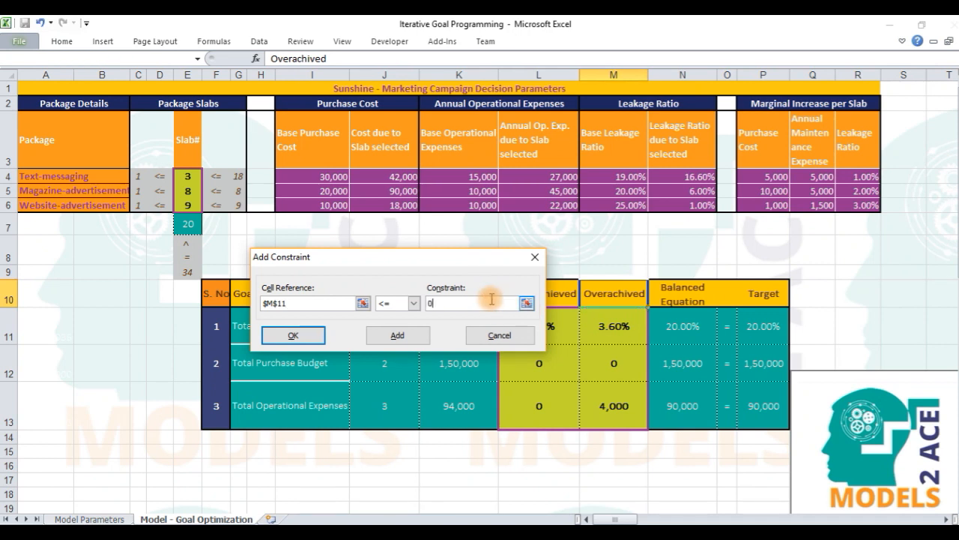
type(".03")
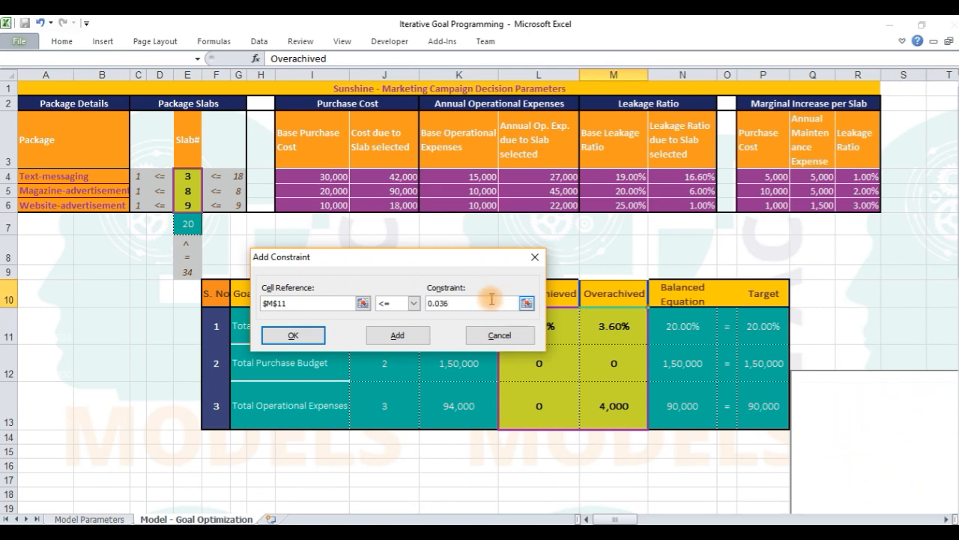
type("6")
left_click(293, 335)
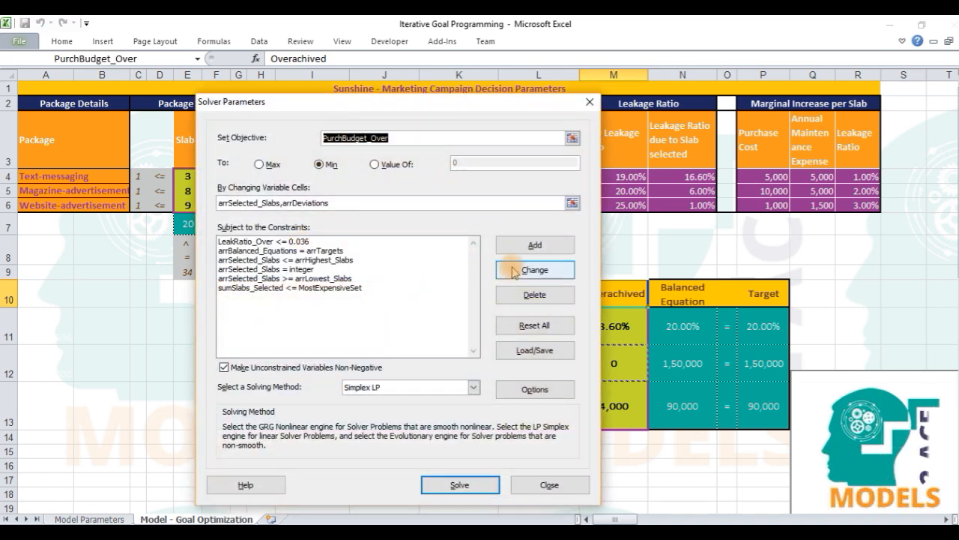
Step: Add a Solver constraint keeping the leakage ratio's underachieved deviation in L11 <= 0
left_click(529, 245)
left_click(574, 328)
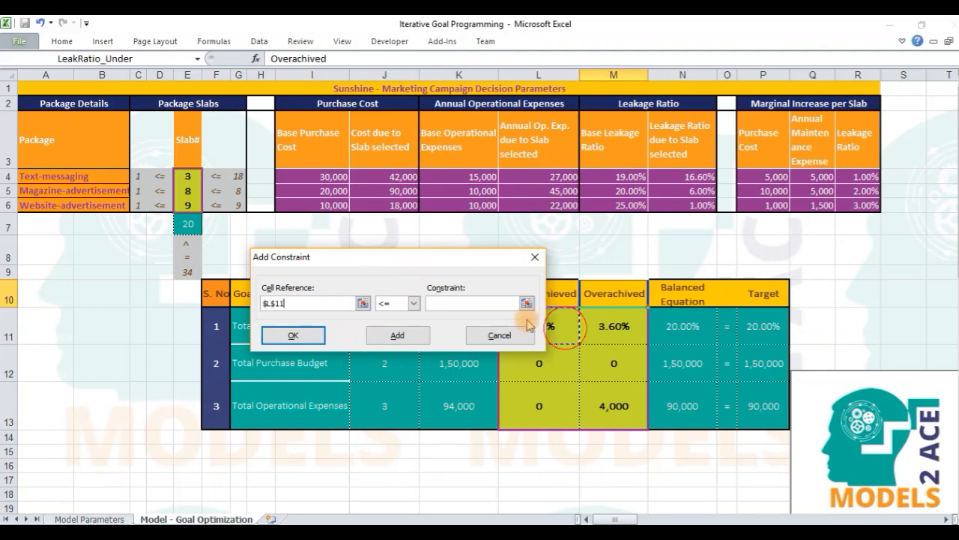
left_click(483, 303)
type("0")
left_click(308, 335)
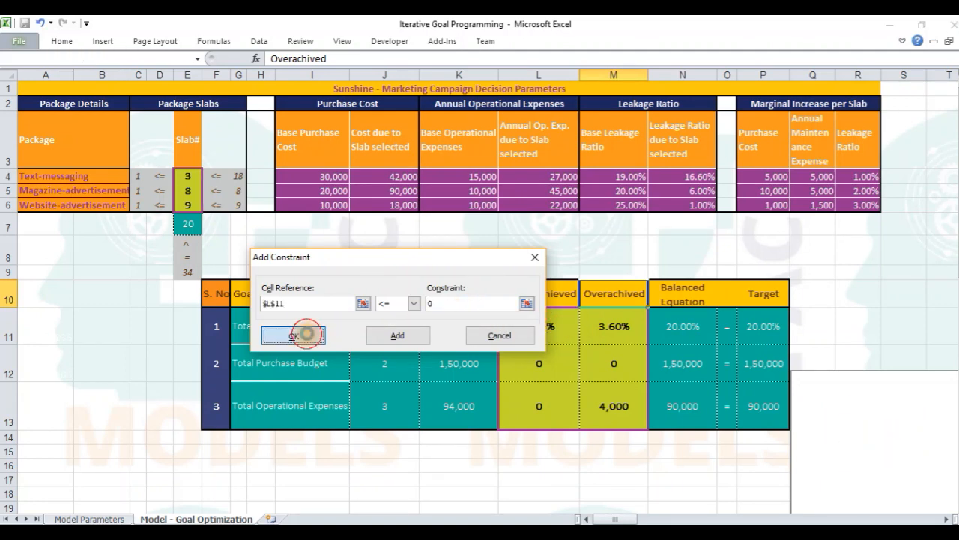
Step: Review the Solver constraints, the non-negative variables setting and the Ignore Integer Constraints option
left_click_drag(479, 137, 328, 124)
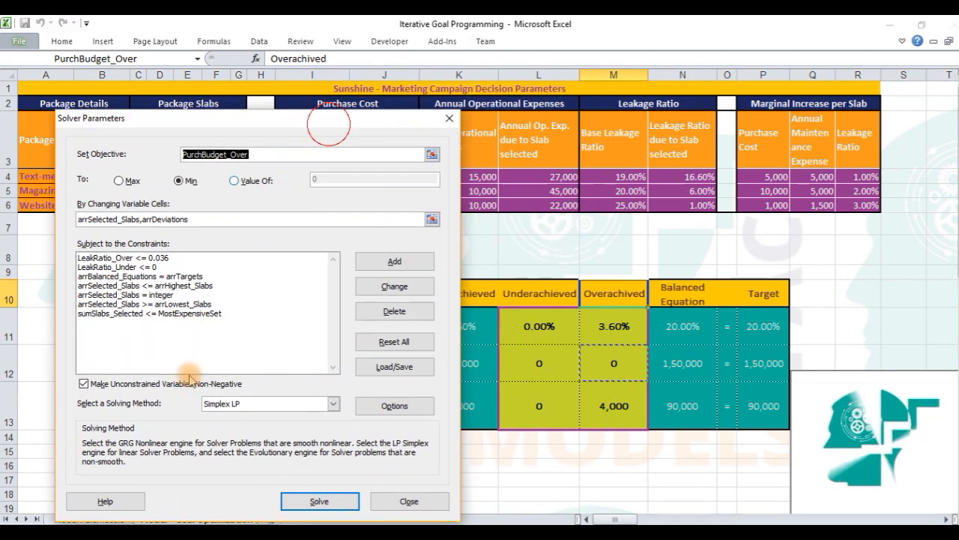
left_click(148, 383)
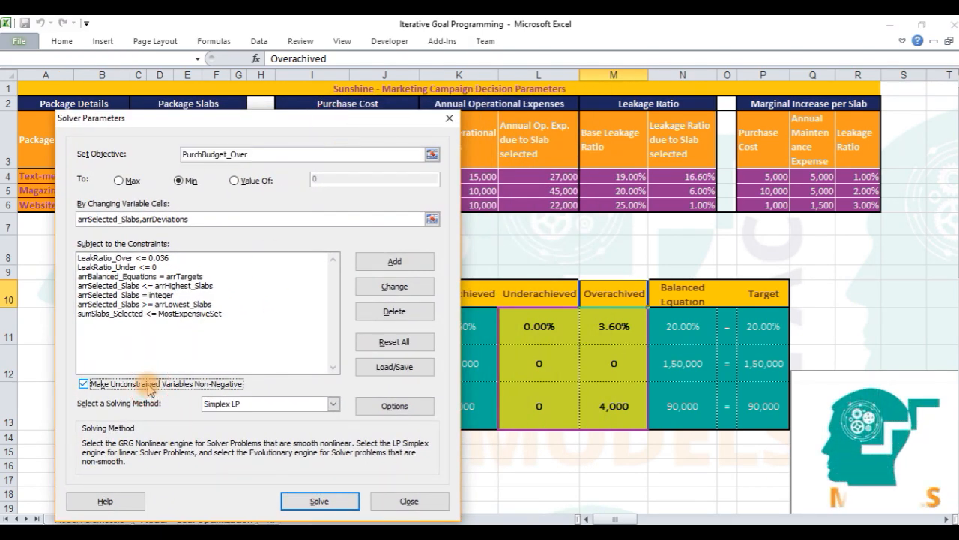
left_click(139, 267)
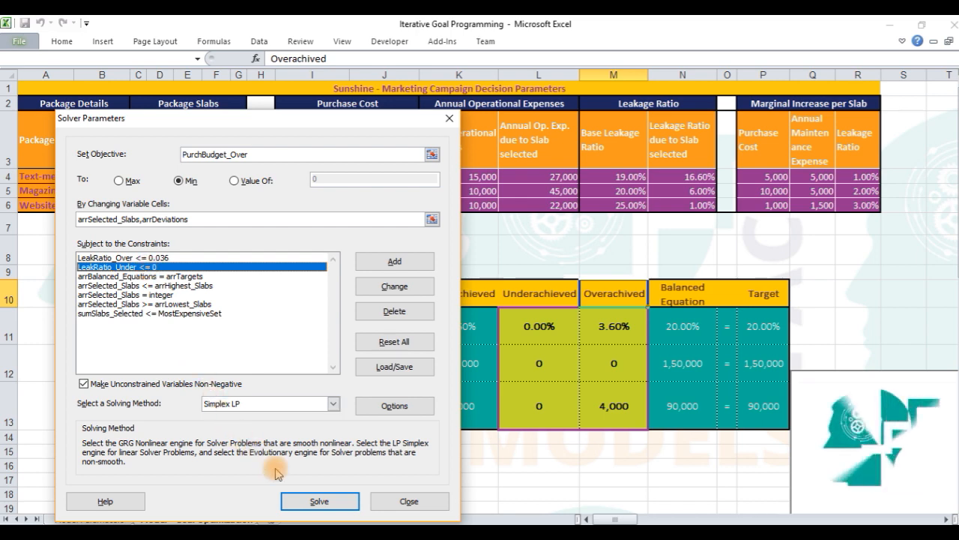
left_click(392, 409)
left_click(423, 233)
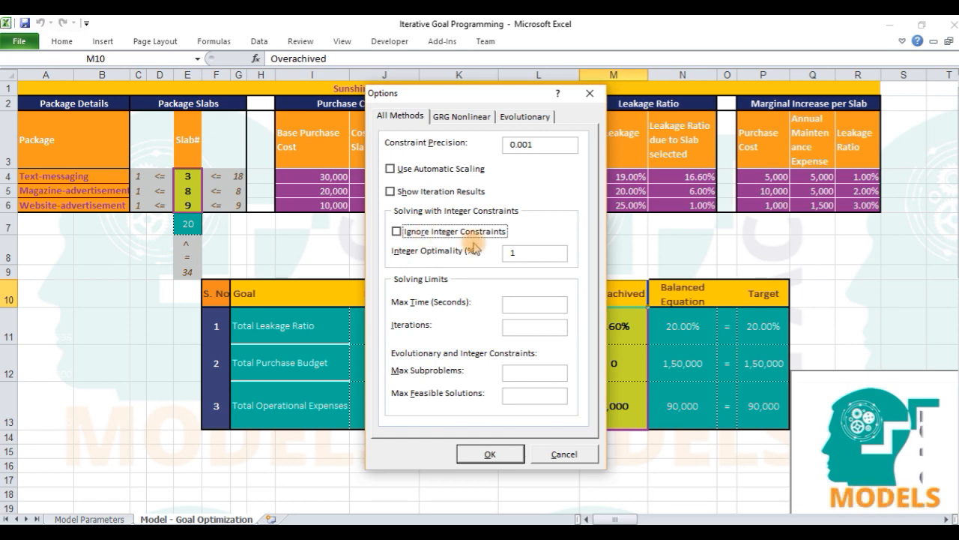
left_click(491, 454)
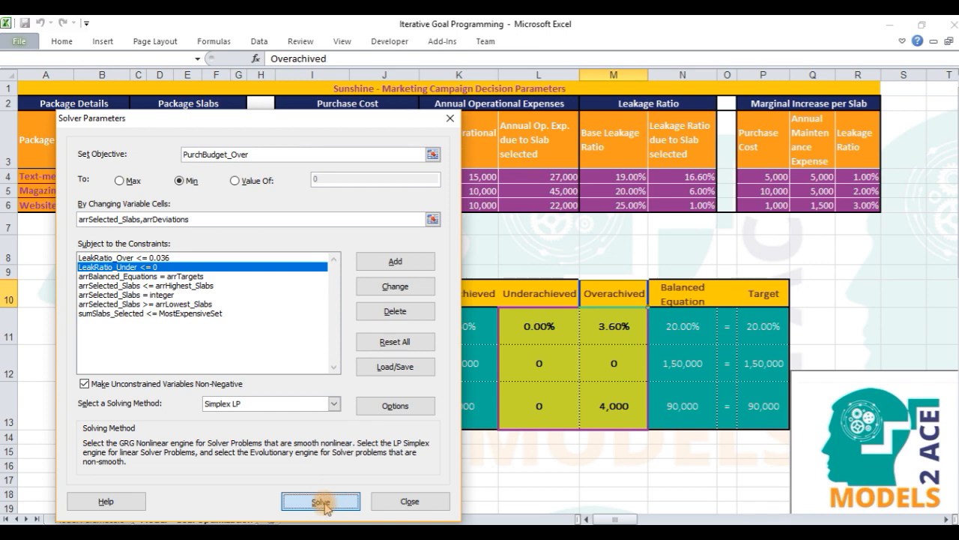
Step: Solve the model for the purchase budget goal and keep the Solver solution
left_click(324, 504)
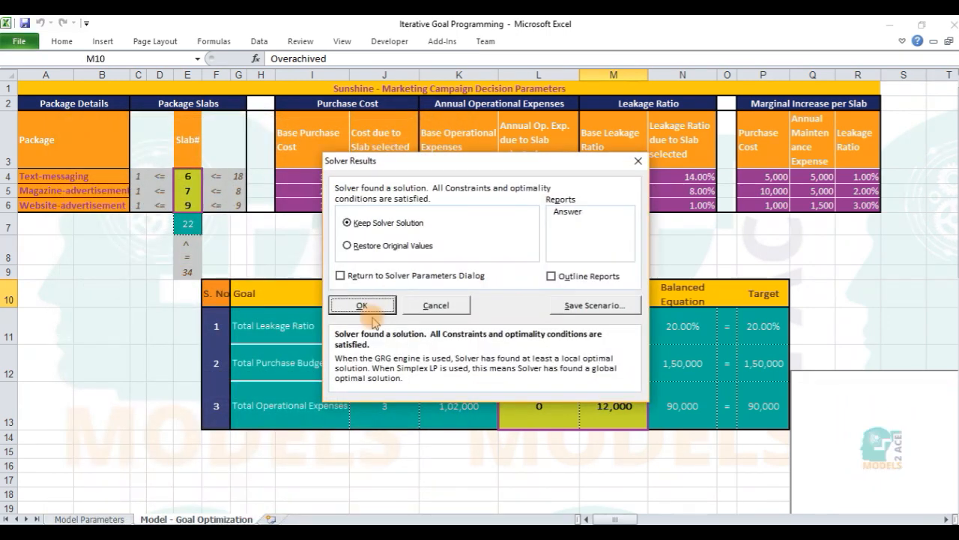
left_click_drag(470, 162, 192, 264)
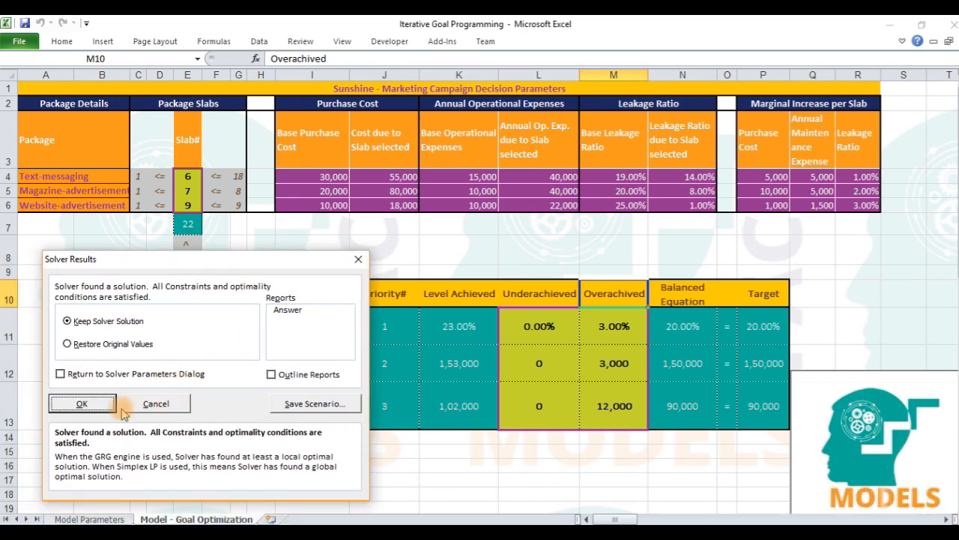
left_click(79, 404)
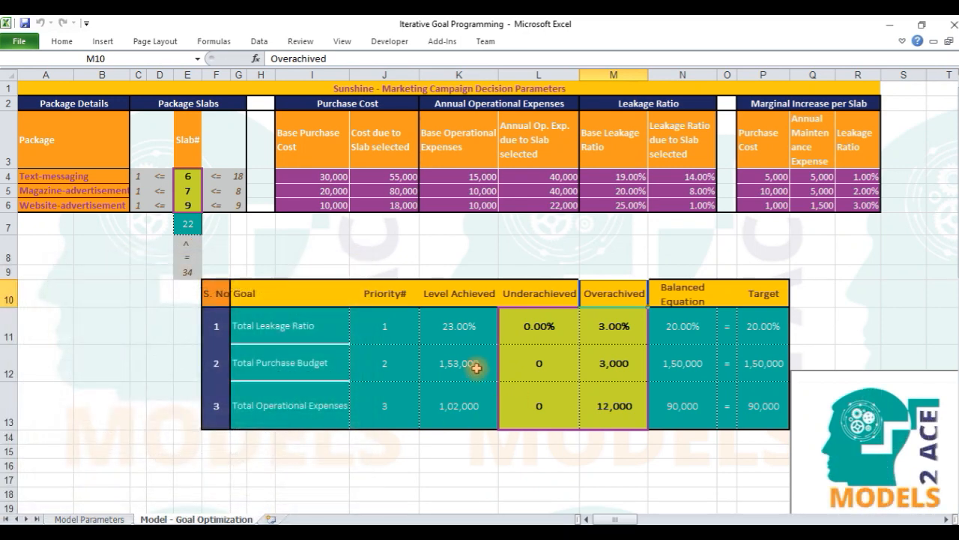
Step: Examine the solved slabs in E4:E6, the deviations in L11:M13, and the purchase budget's achieved level and overachieved deviation
left_click_drag(191, 174, 189, 204)
left_click_drag(541, 326, 587, 383)
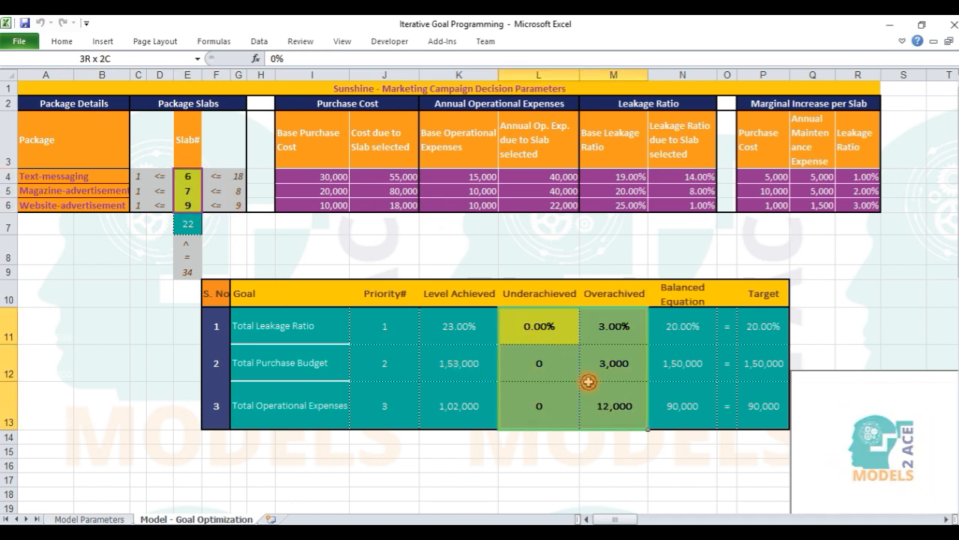
left_click(467, 363)
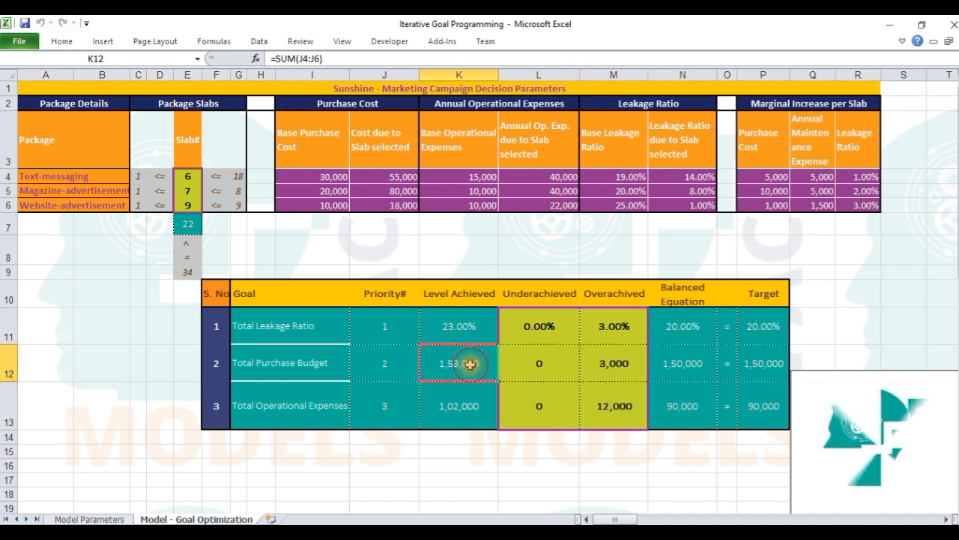
left_click(617, 364)
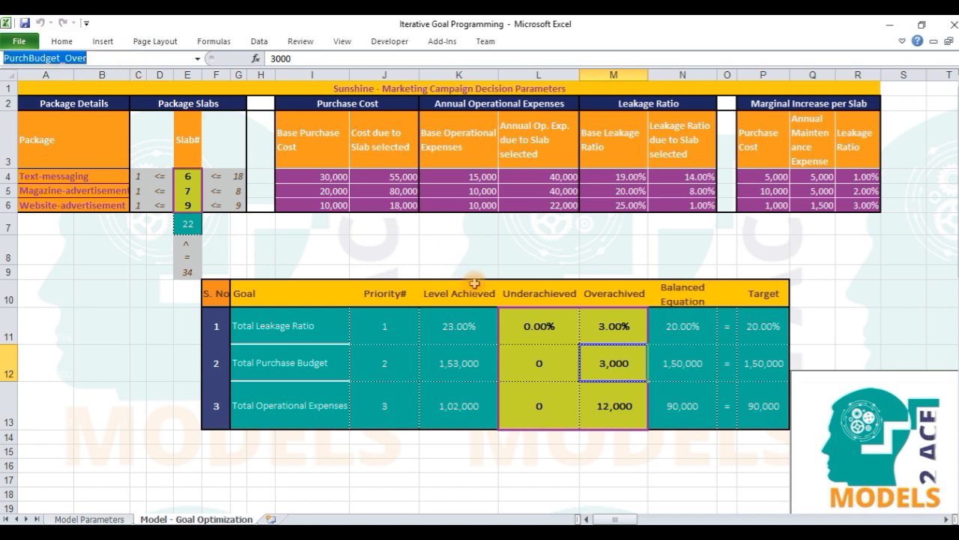
left_click(610, 315)
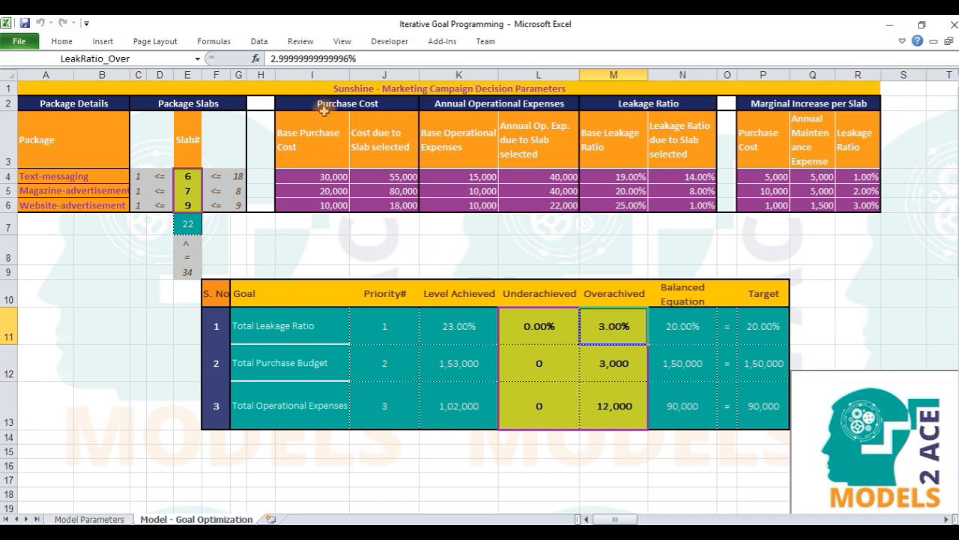
Step: Examine the third goal, Total Operational Expenses, checking its target and the overachieved deviation to minimize
left_click(327, 395)
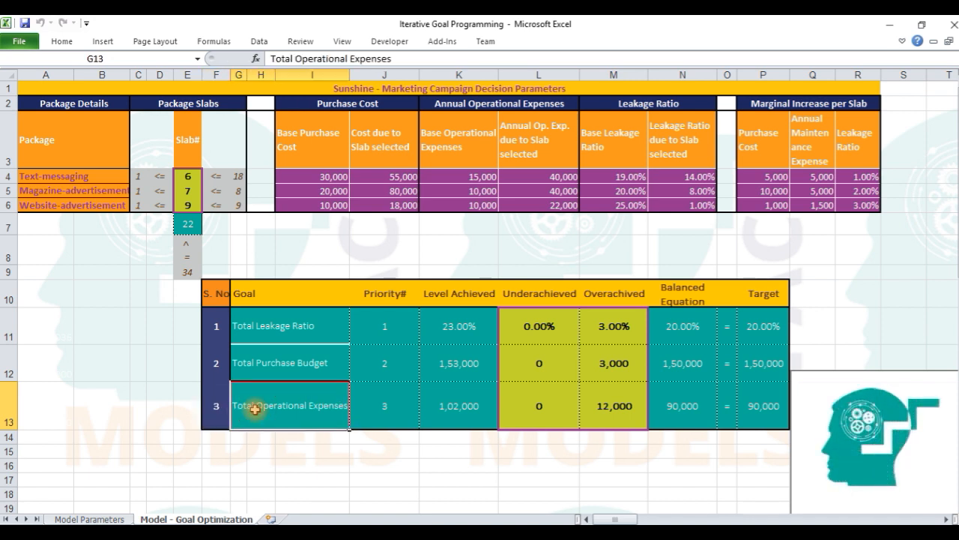
left_click(758, 403)
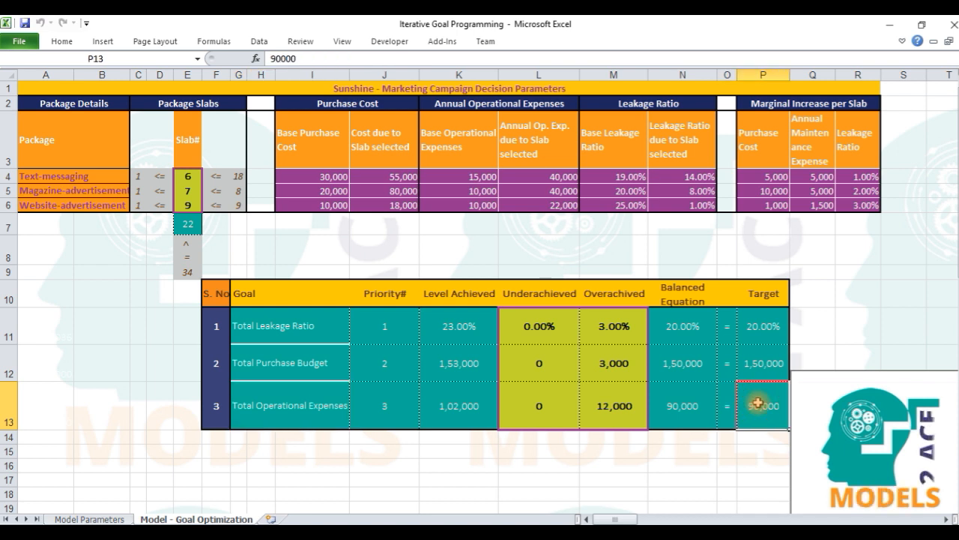
left_click(614, 415)
left_click(611, 295)
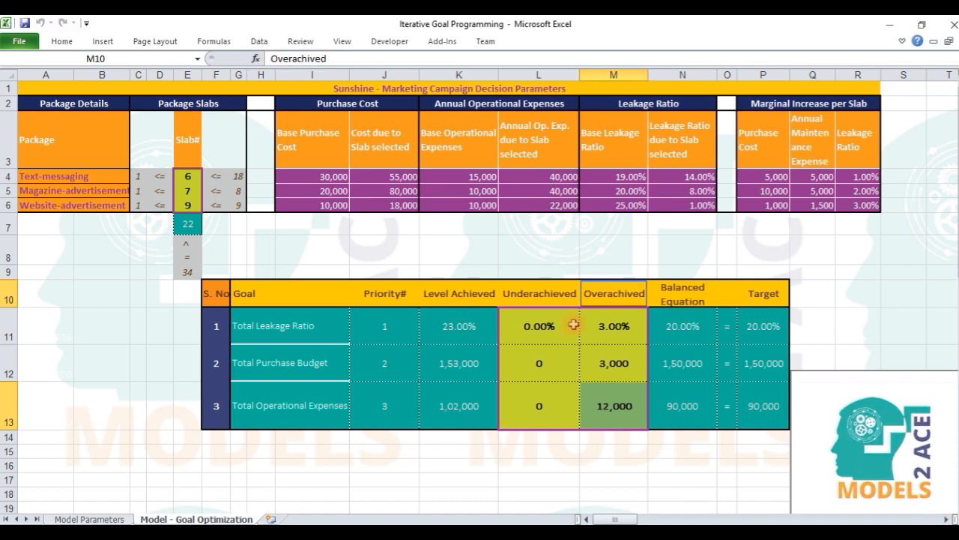
left_click(220, 411)
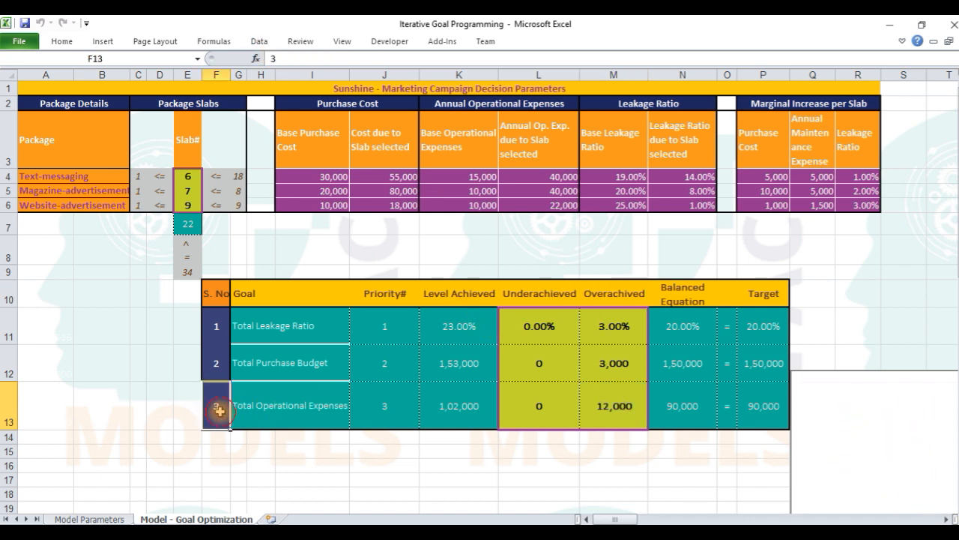
left_click(260, 408)
Step: Review the first two goals' rows and their overachieved deviations that the third goal must preserve
left_click_drag(213, 322, 601, 356)
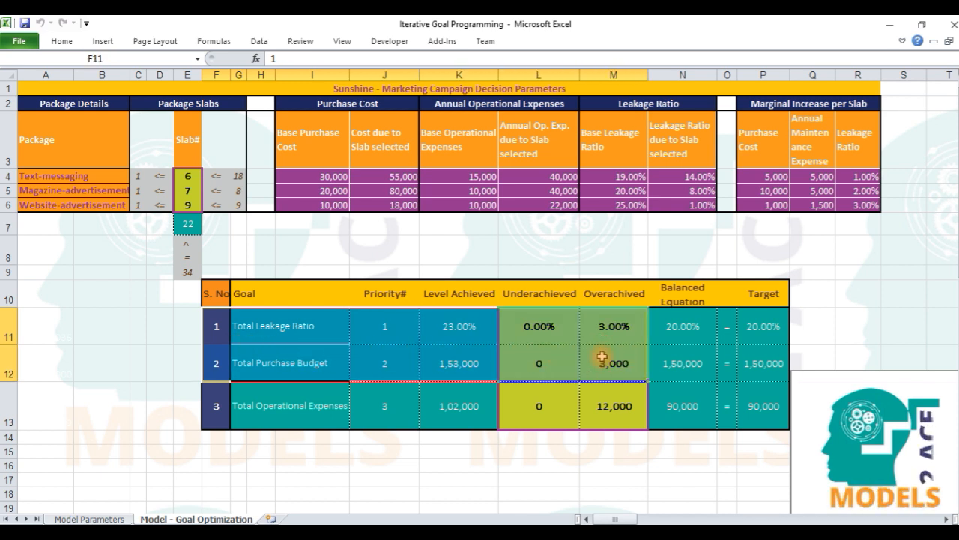
left_click(602, 357)
left_click(606, 327)
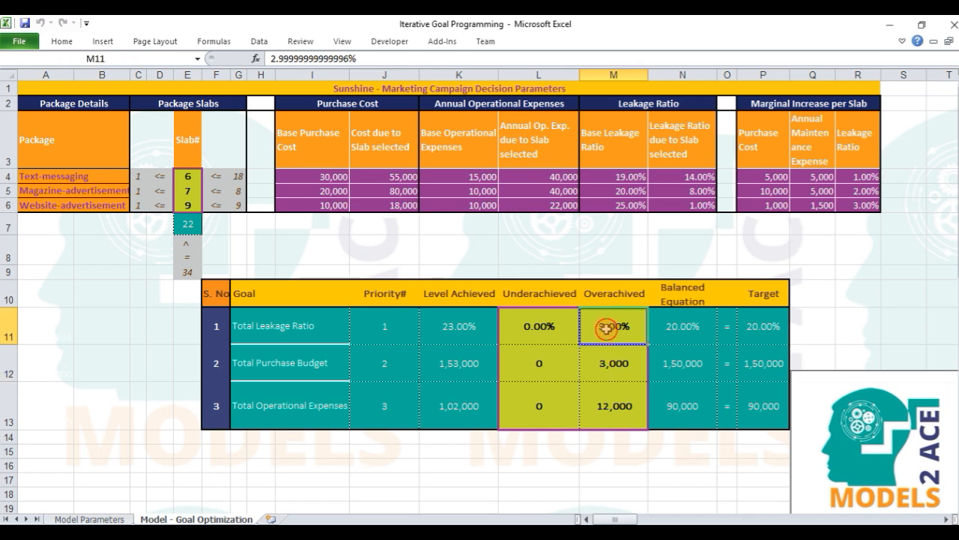
Step: Set the Solver objective to minimize the Total Operational Expenses' overachieved deviation in M13
left_click(259, 41)
left_click(845, 62)
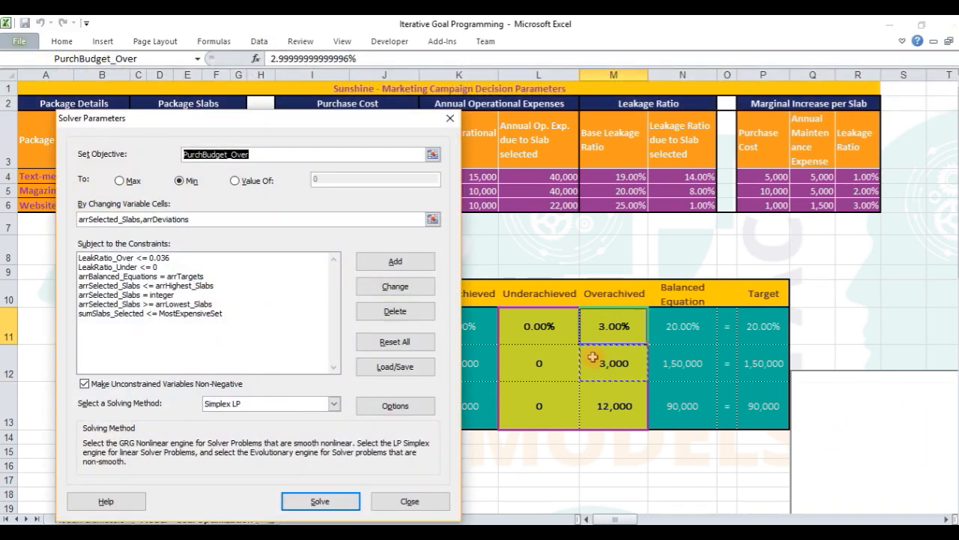
left_click(619, 417)
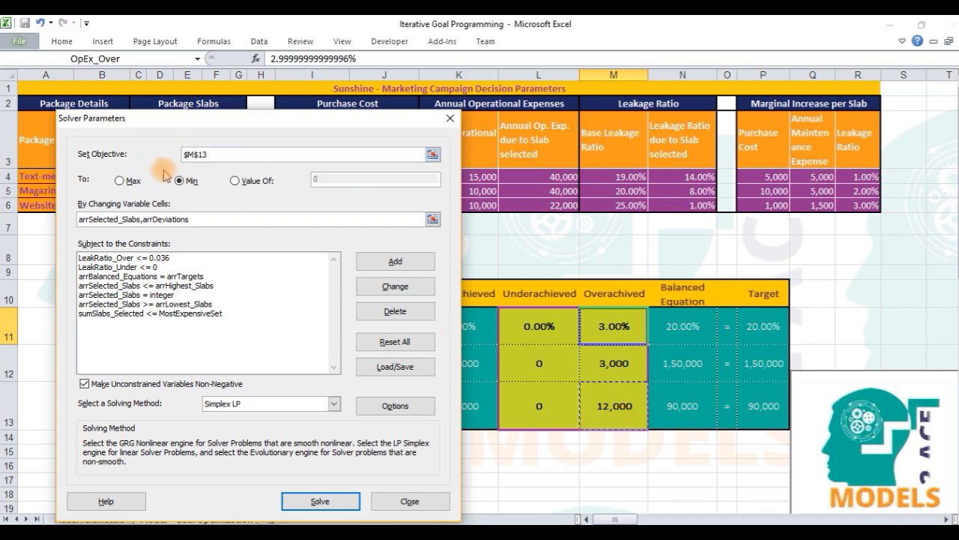
Step: Add a Solver constraint limiting the Total Purchase Budget's overachieved deviation in M12 to at most 3000
left_click(390, 261)
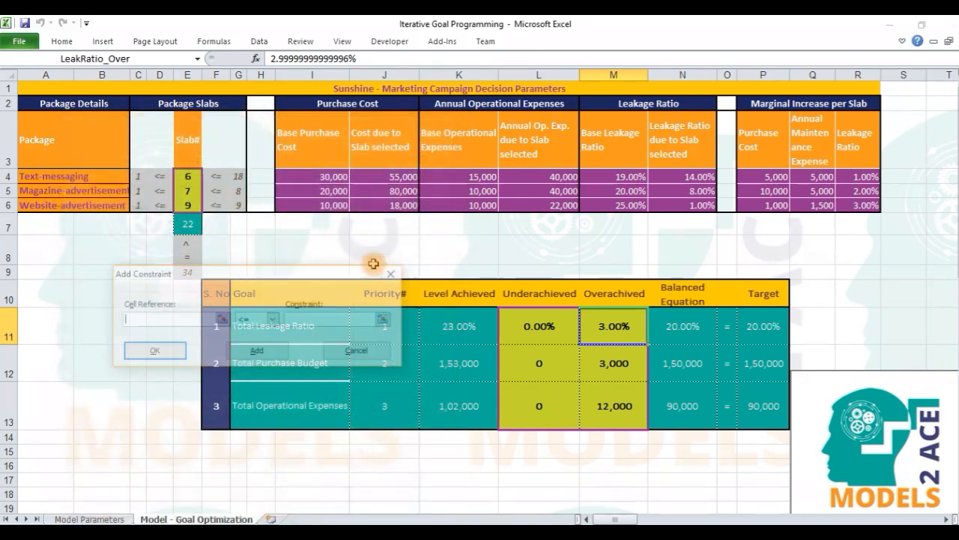
left_click(611, 364)
left_click(312, 321)
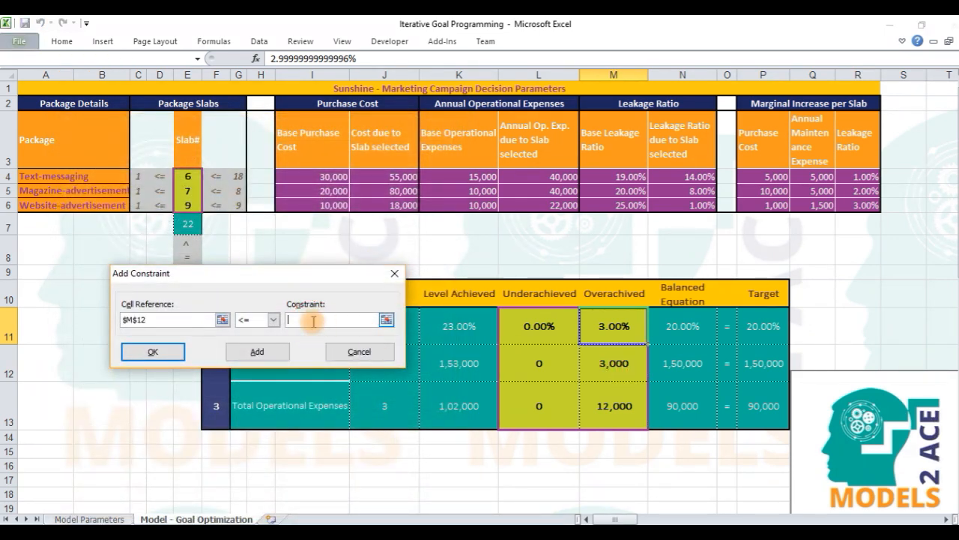
type("3000")
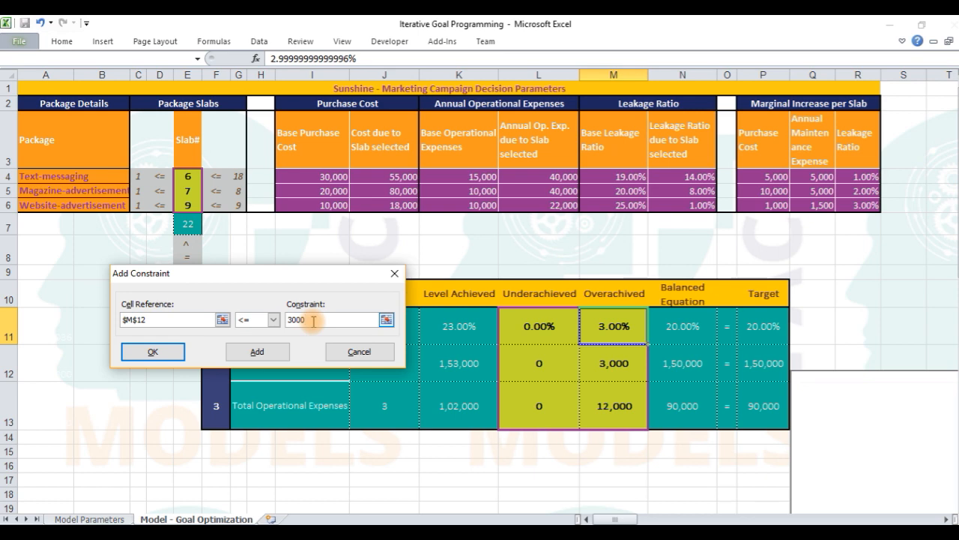
left_click(153, 351)
Step: Add a Solver constraint limiting the Total Purchase Budget's underachieved deviation in L12 to at most 0
left_click(390, 264)
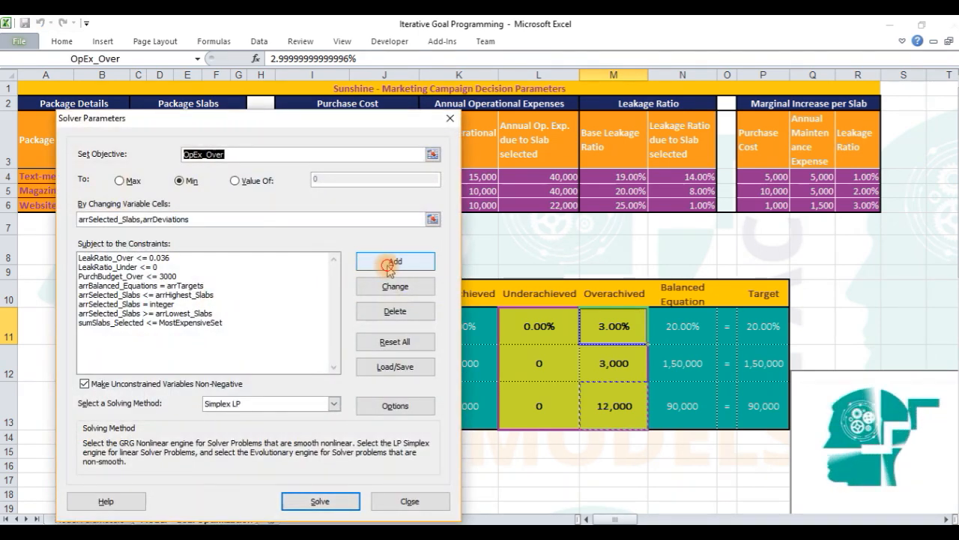
left_click(559, 368)
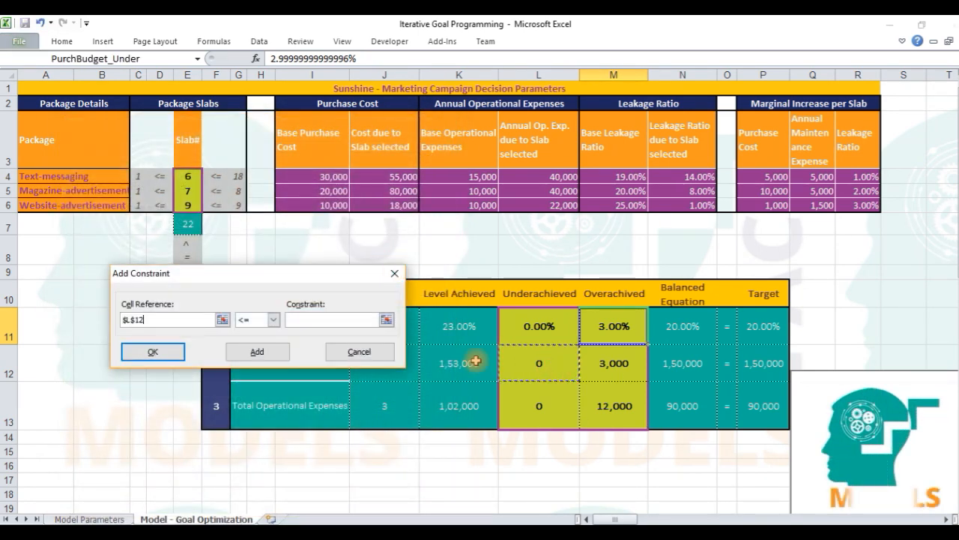
left_click(329, 320)
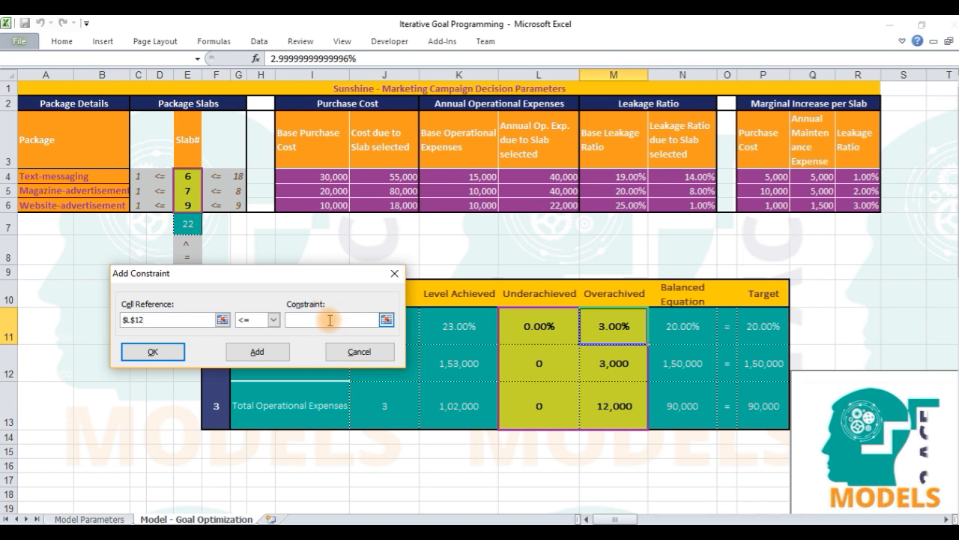
left_click(153, 351)
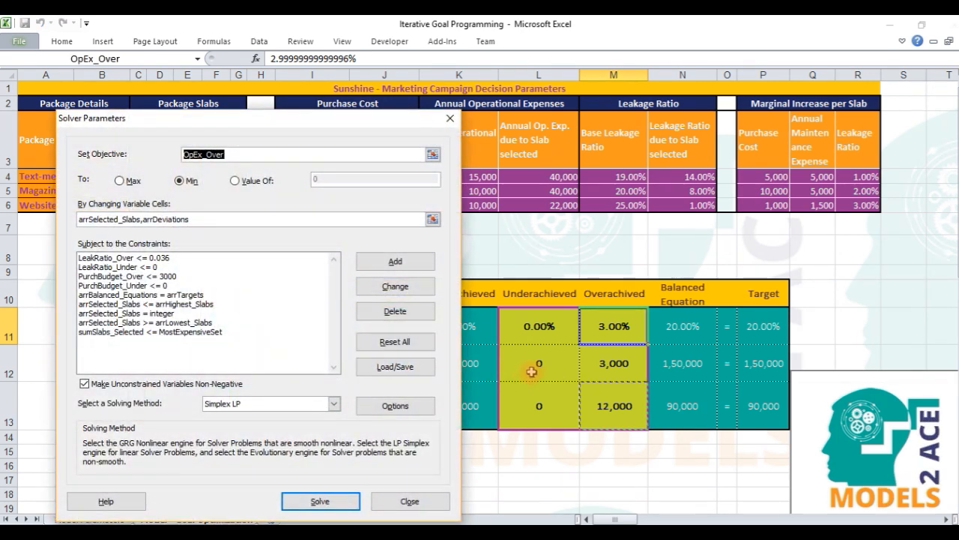
Step: Check the leakage ratio and purchase budget deviation constraints, then solve the model and keep the Solver solution
left_click(141, 286)
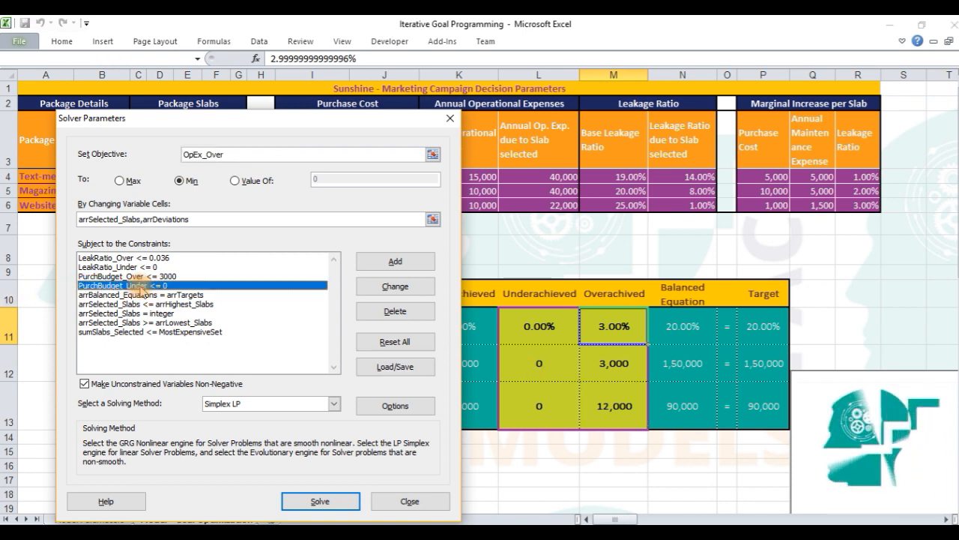
left_click(140, 258)
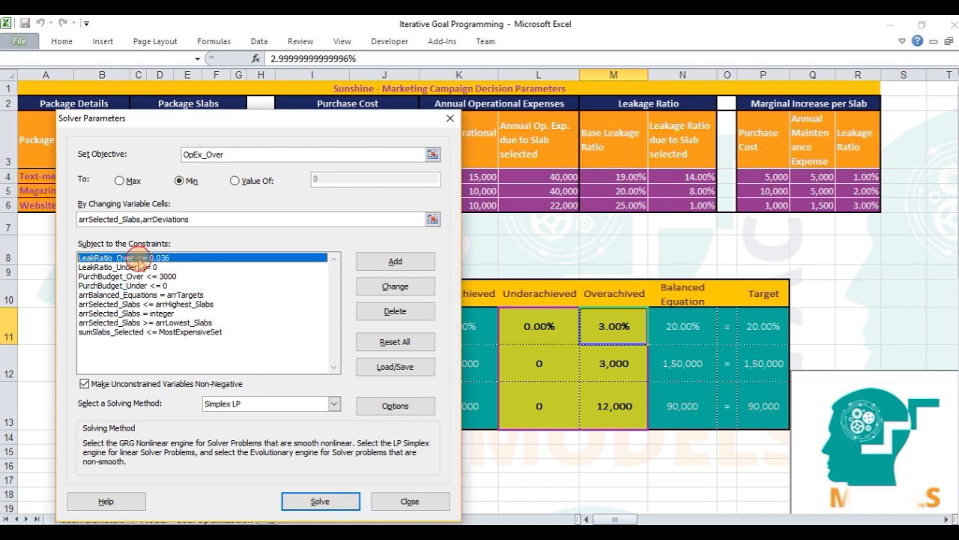
left_click(142, 267)
left_click(147, 276)
left_click(150, 286)
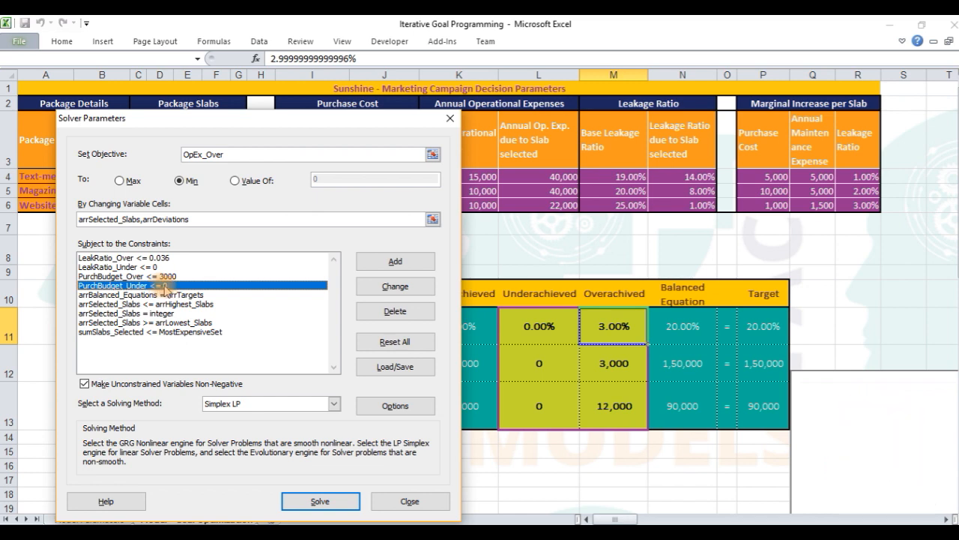
left_click(321, 501)
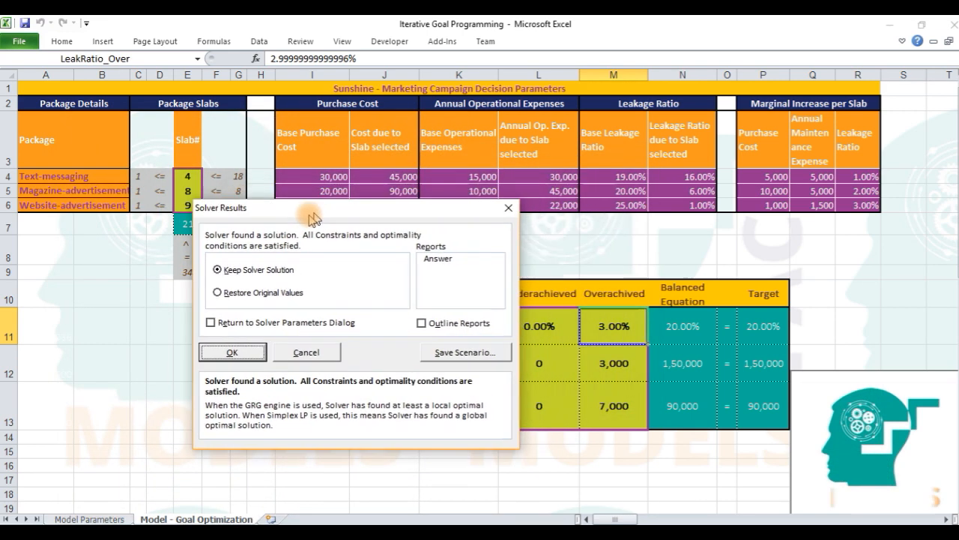
left_click_drag(314, 218, 139, 255)
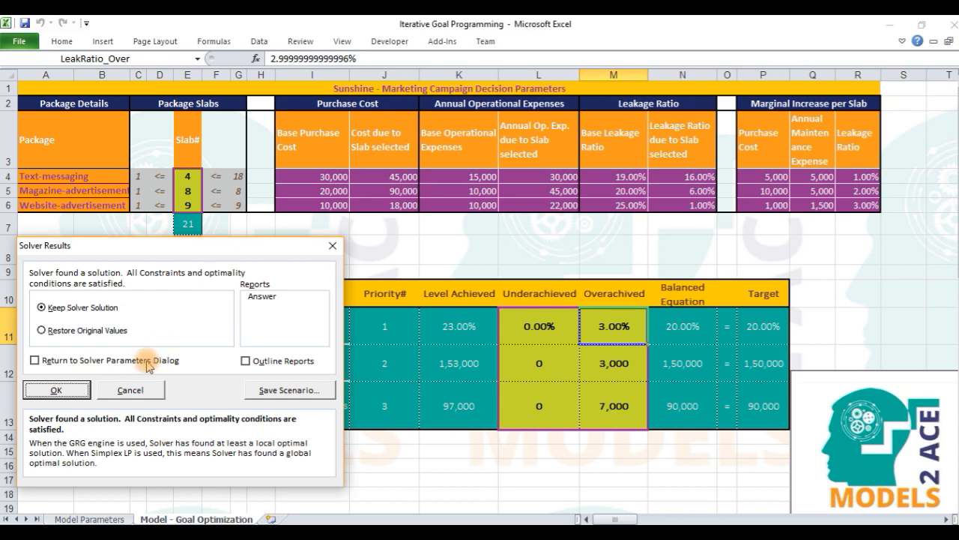
left_click(83, 390)
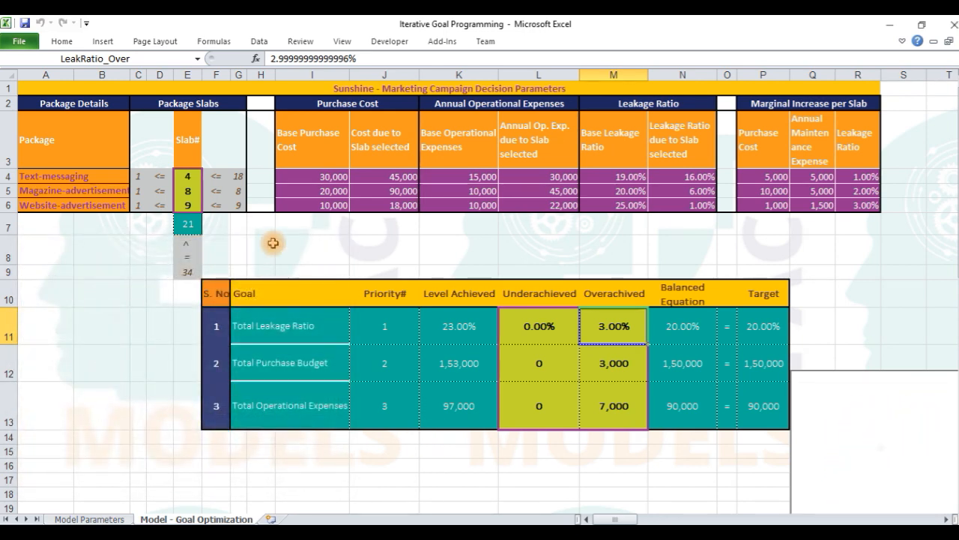
Step: Examine the solved slabs, the deviations in L11:M13, the operational expenses' achieved level and overachieved deviation, and the first two goals' rows
left_click_drag(188, 177, 188, 205)
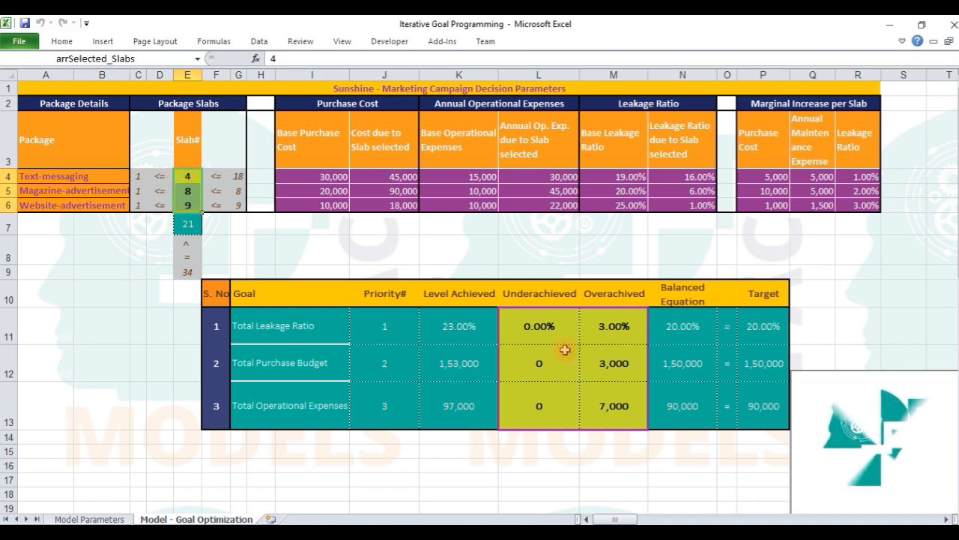
left_click_drag(535, 326, 589, 392, "ctrl")
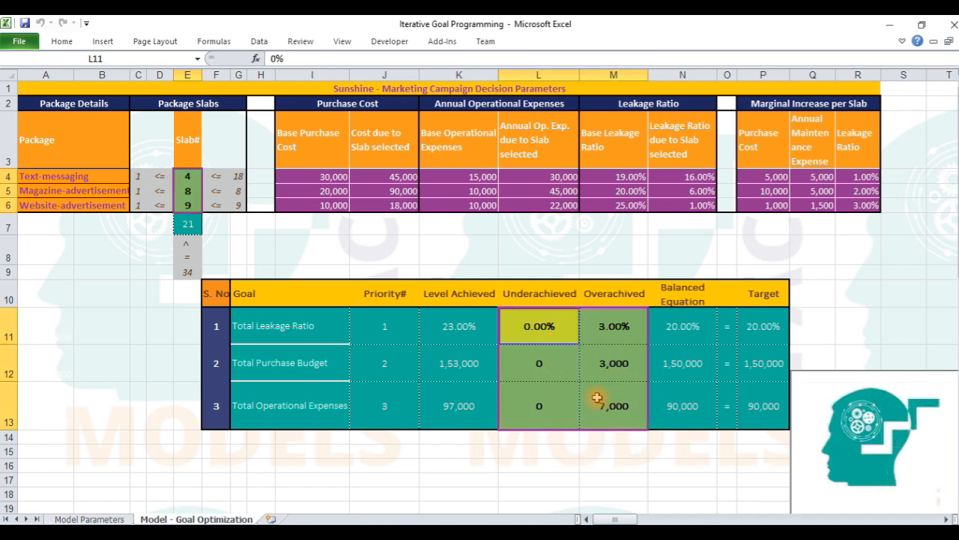
left_click(475, 406)
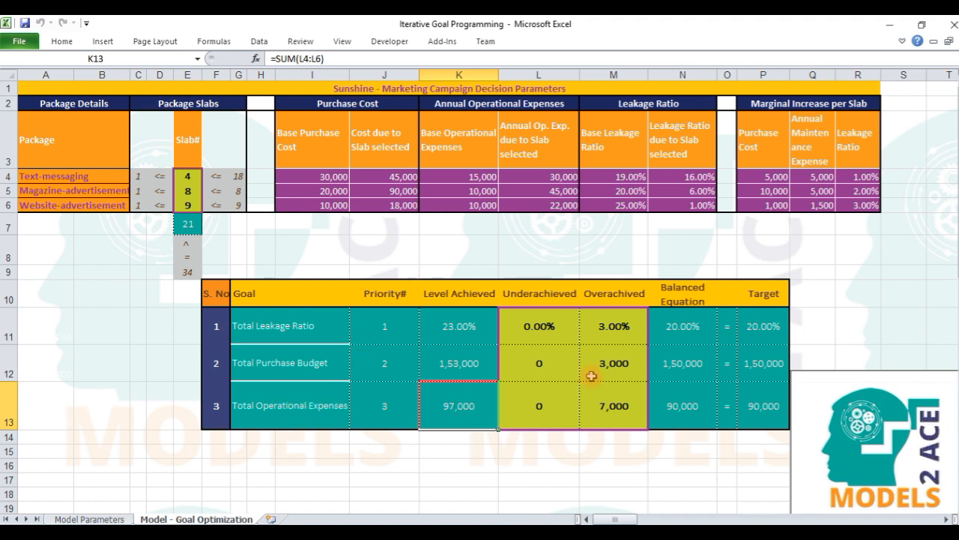
left_click(622, 402)
left_click(75, 58)
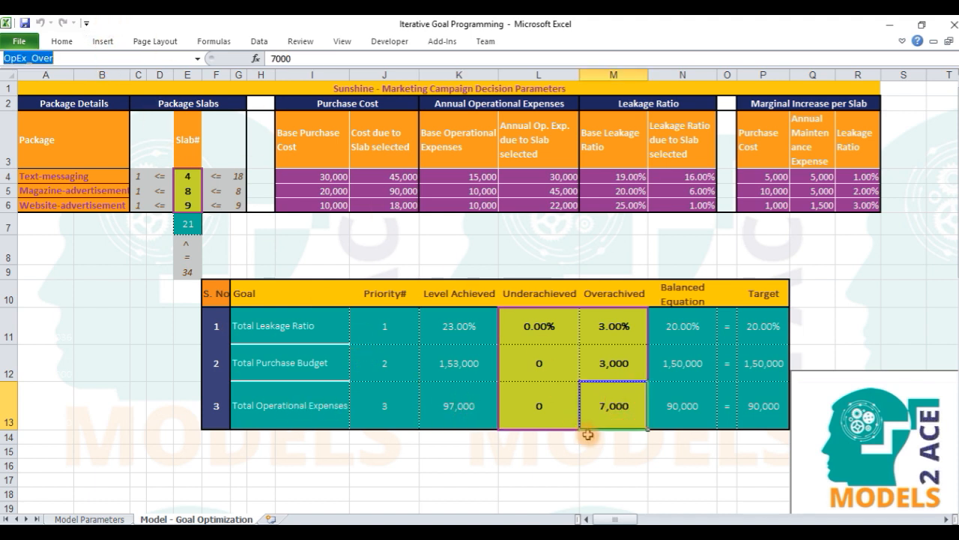
left_click_drag(217, 318, 745, 376)
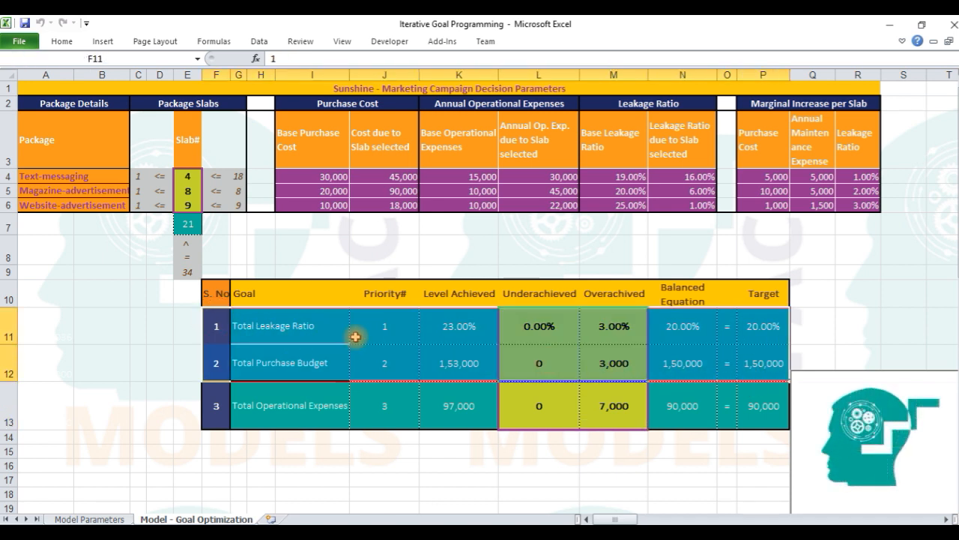
Step: Review the final slab for each package in E4:E6 and each goal's overachieved deviation in M11:M13
left_click(192, 177)
left_click(188, 194)
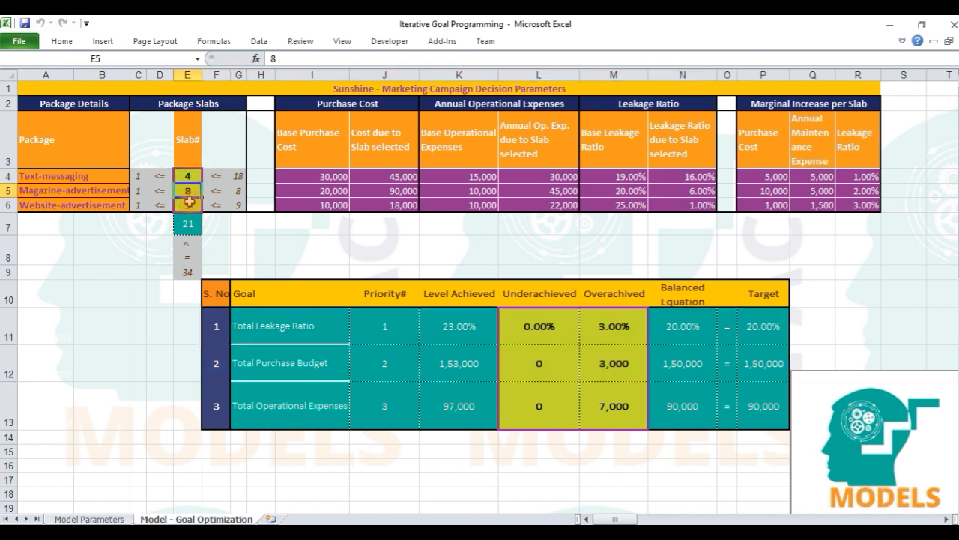
left_click(189, 203)
left_click(604, 330)
left_click(619, 362)
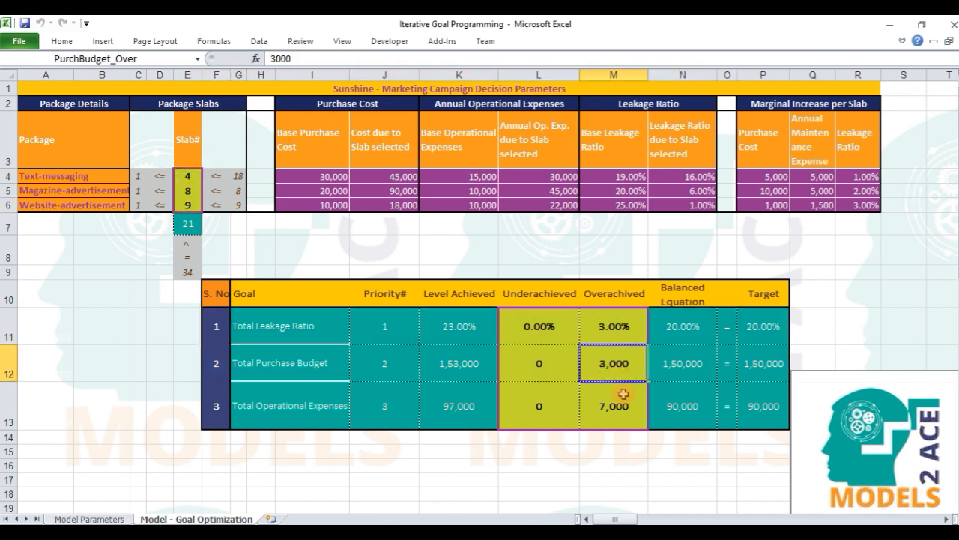
left_click(623, 407)
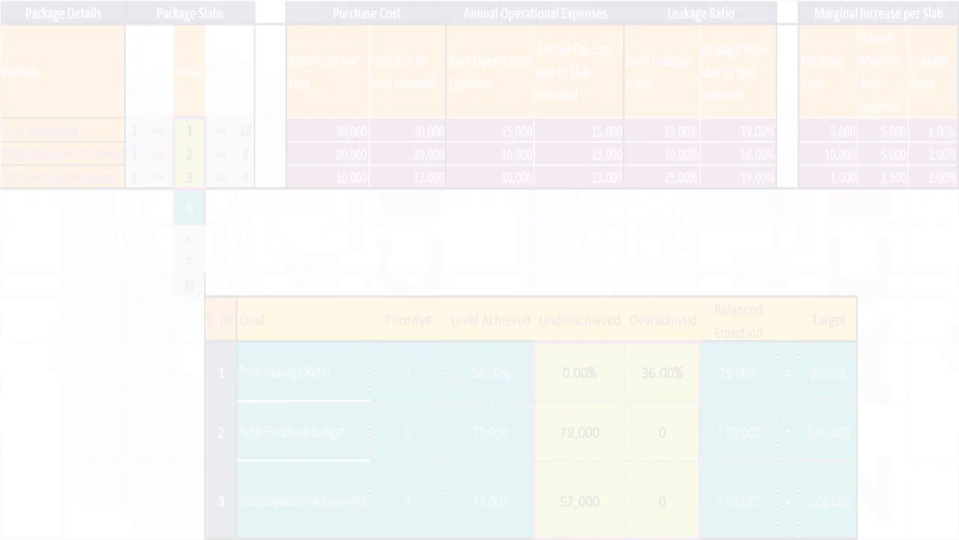